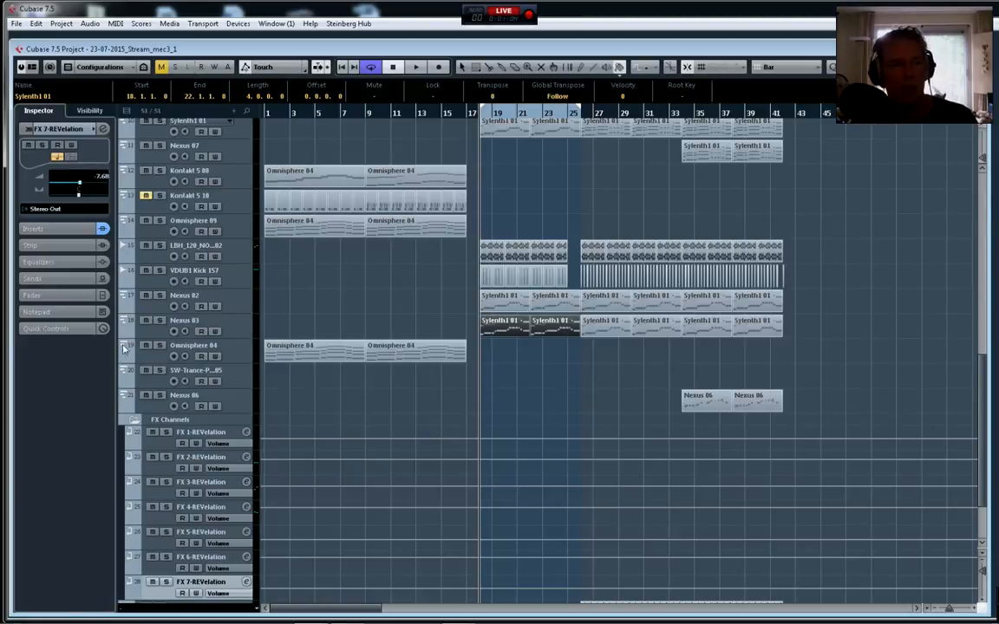
Audition the Nexus 02 track in solo, and again together with the soloed Nexus 03 track
{"action": "left_click", "coordinate": [159, 296]}
{"action": "key", "text": "space"}
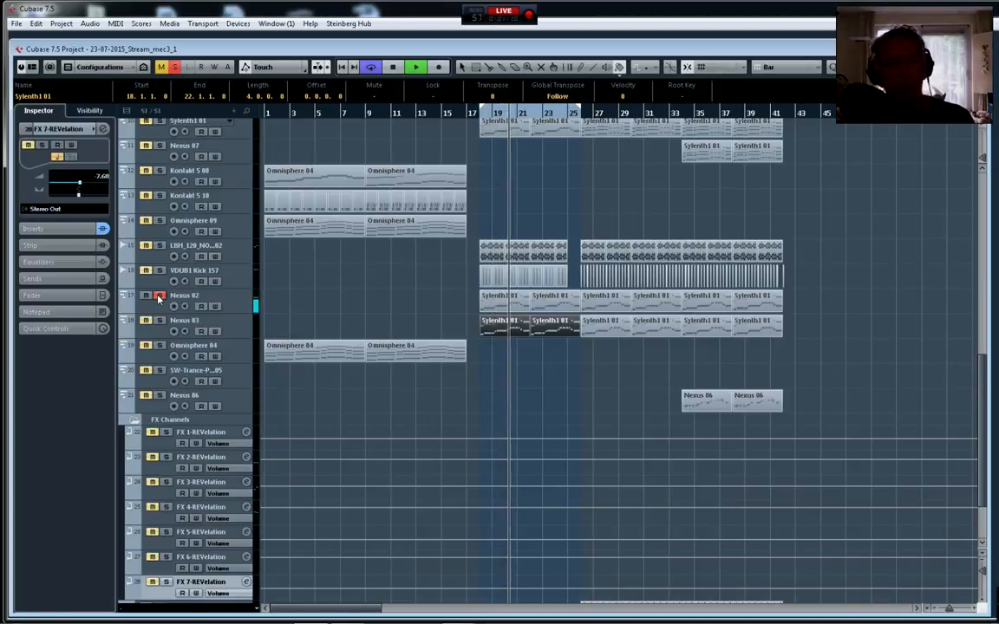
{"action": "key", "text": "space"}
{"action": "left_click", "coordinate": [160, 321]}
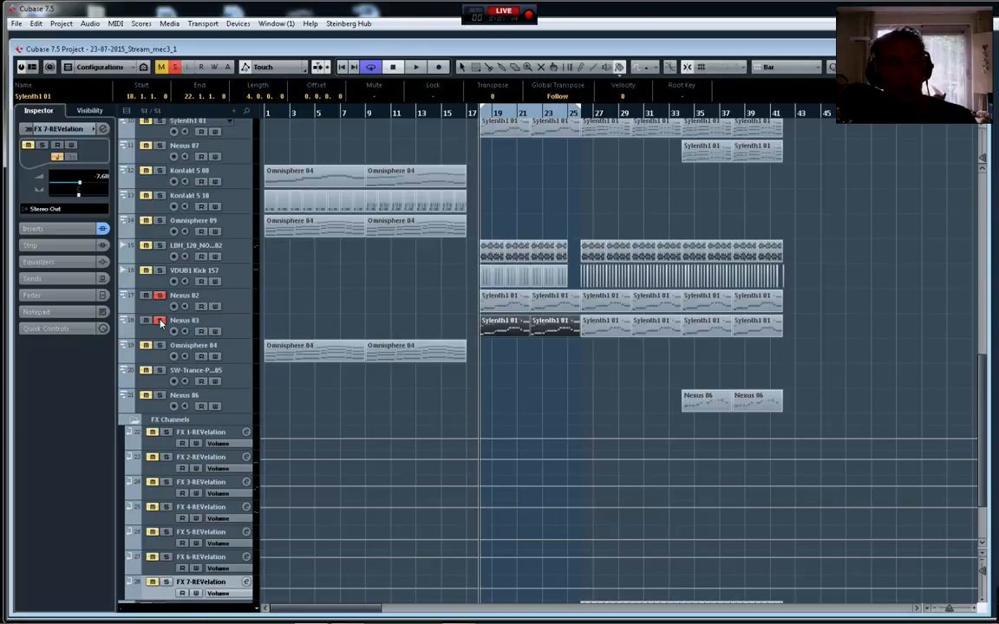
{"action": "key", "text": "space"}
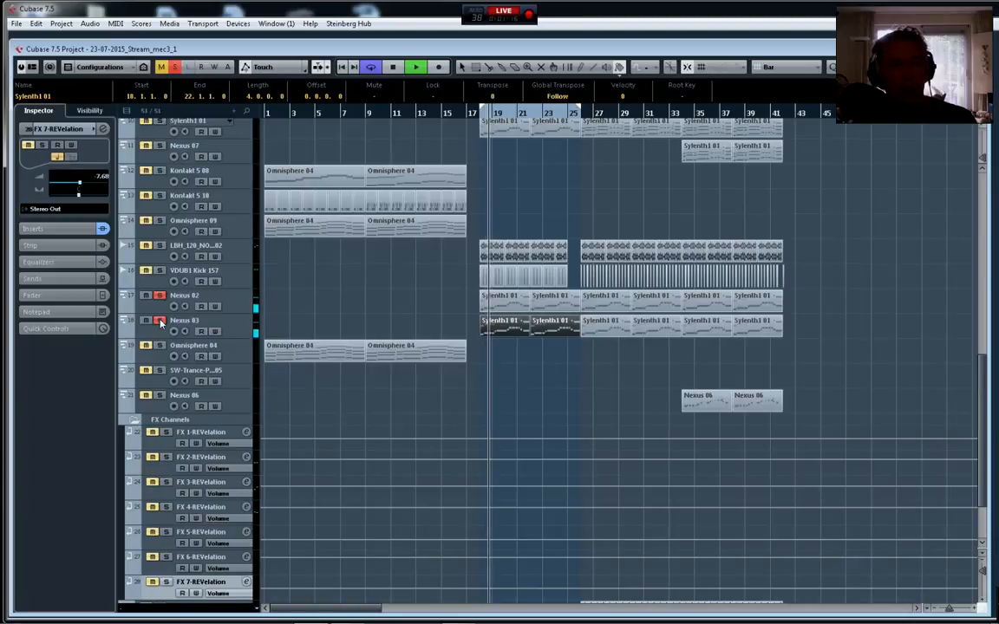
Listen to Nexus 03 alone, clear all solos to hear it in the full mix, and stop playback
{"action": "left_click", "coordinate": [159, 296]}
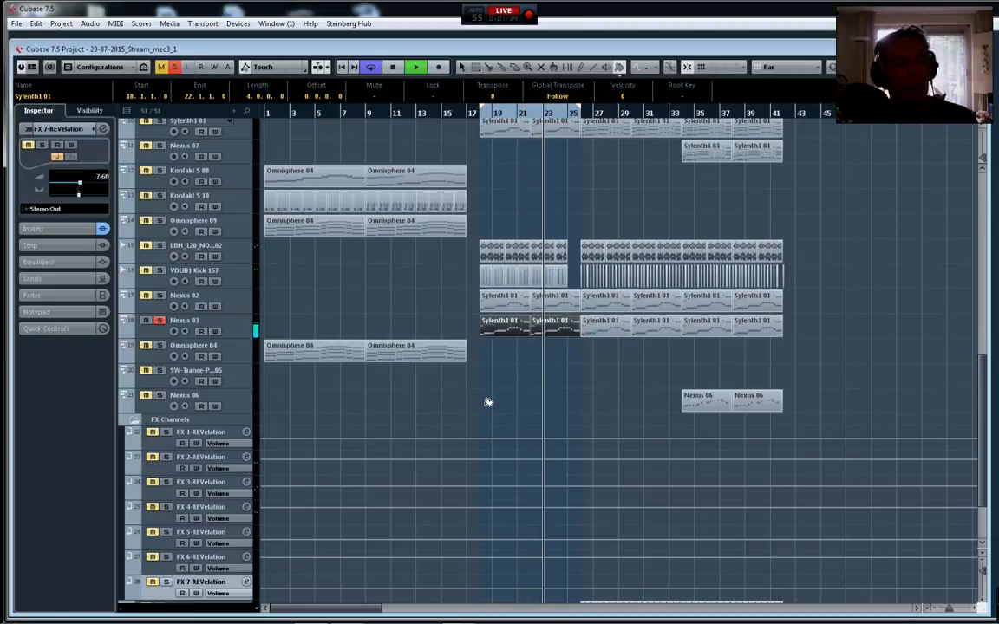
{"action": "left_click", "coordinate": [175, 69]}
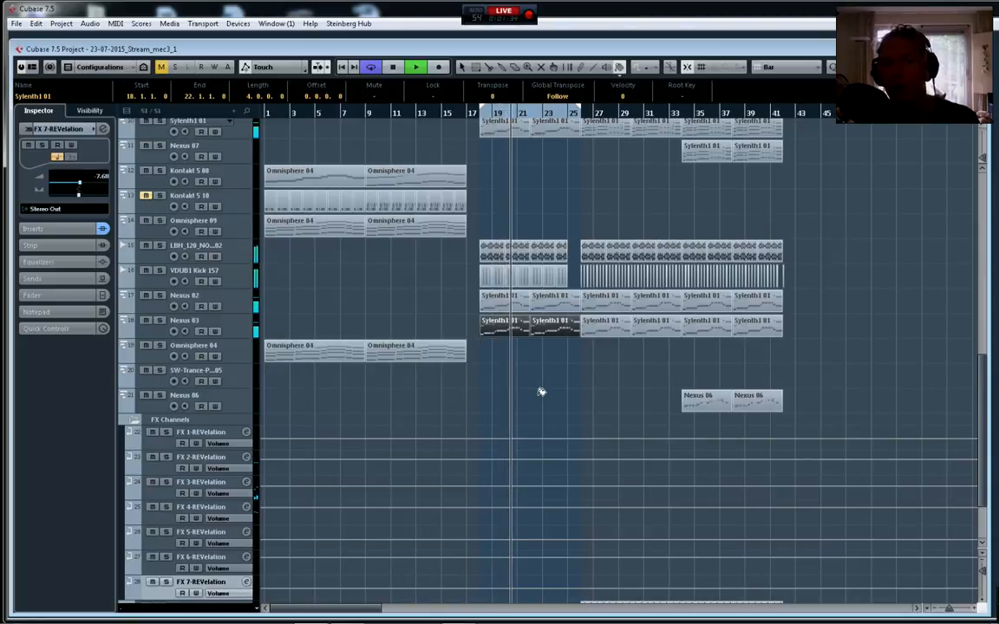
{"action": "key", "text": "space"}
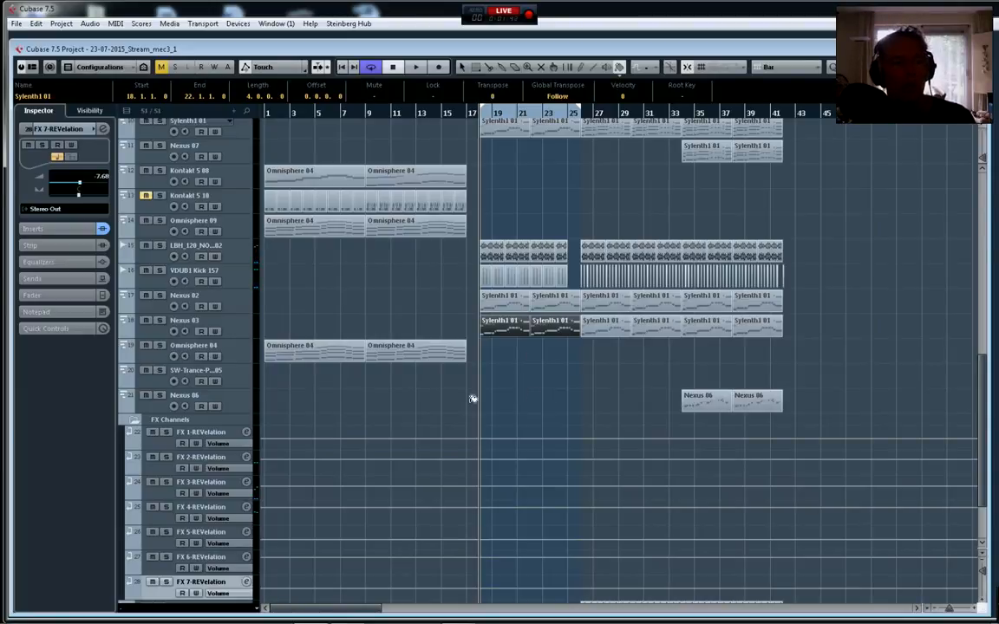
On Nexus 03's instrument channel, add a send to a new stereo FX channel with StereoEnhancer and set its width to 150
{"action": "left_click", "coordinate": [234, 327]}
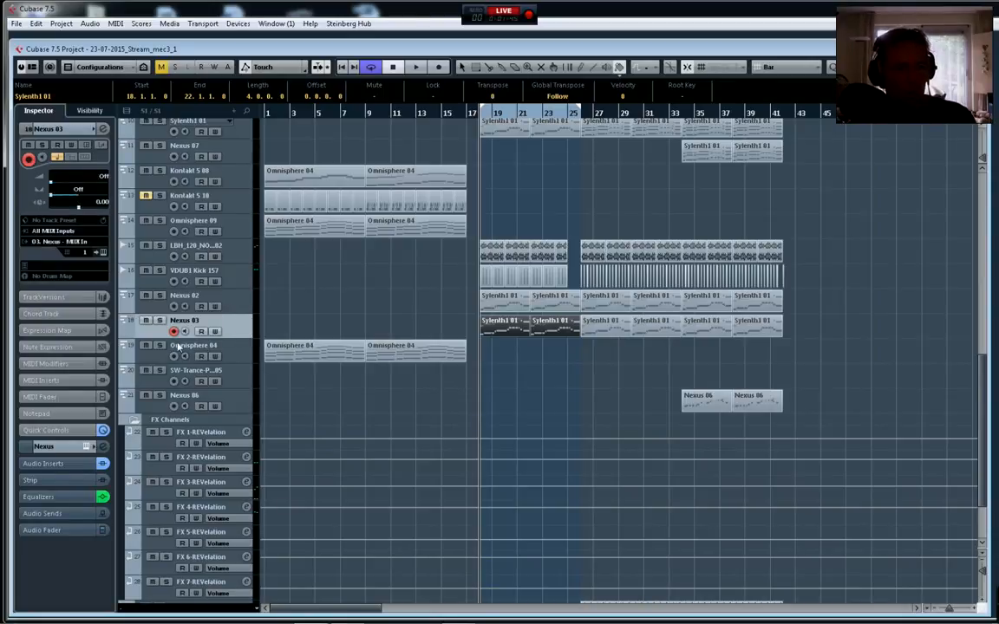
{"action": "left_click", "coordinate": [102, 448]}
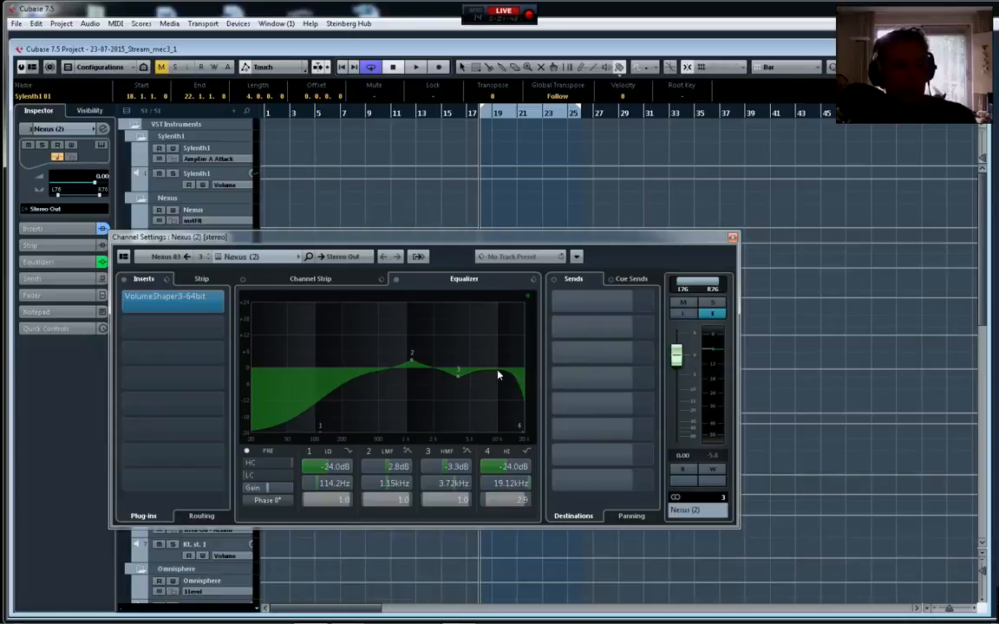
{"action": "right_click", "coordinate": [568, 302]}
{"action": "left_click", "coordinate": [605, 417]}
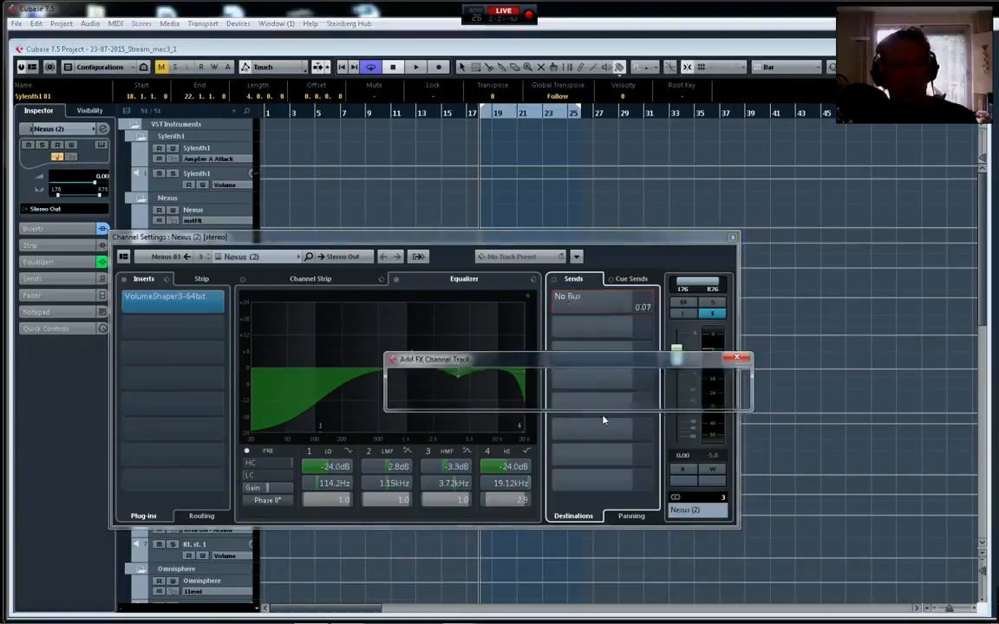
{"action": "left_click", "coordinate": [470, 395]}
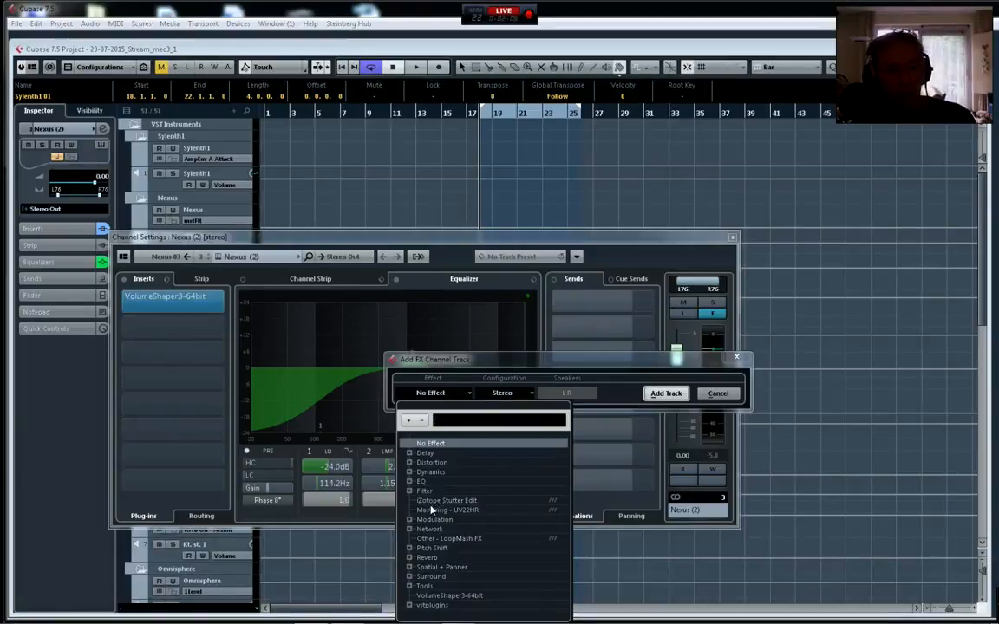
{"action": "left_click", "coordinate": [410, 567]}
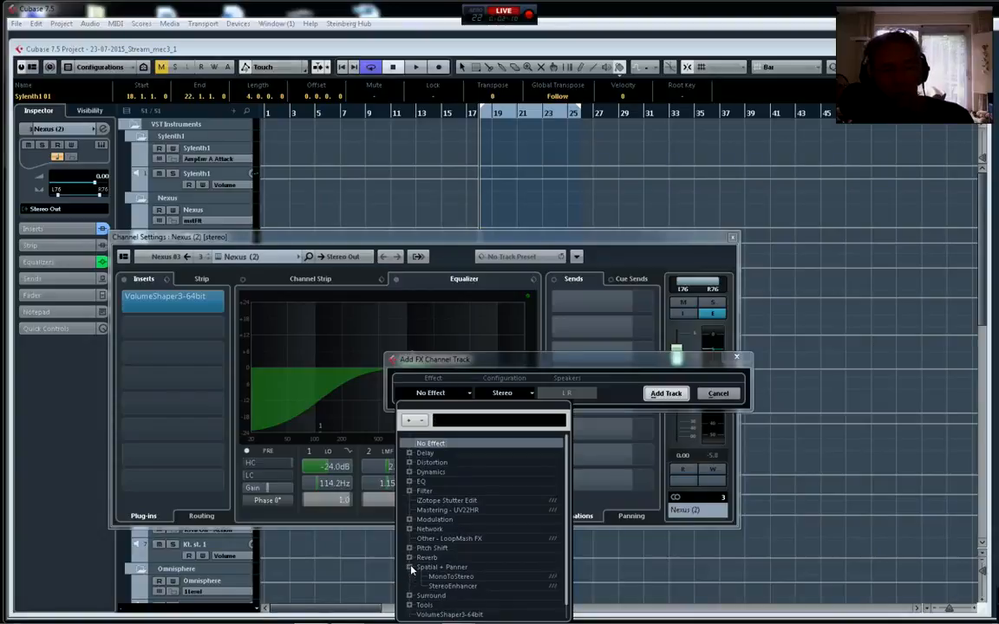
{"action": "left_click", "coordinate": [453, 587]}
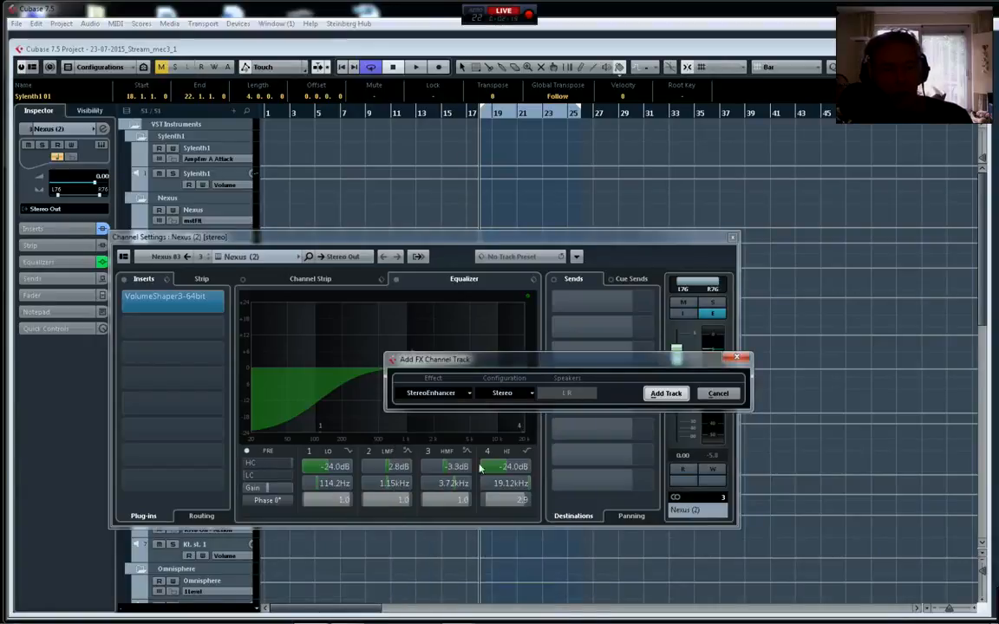
{"action": "left_click", "coordinate": [665, 392]}
{"action": "left_click", "coordinate": [670, 389]}
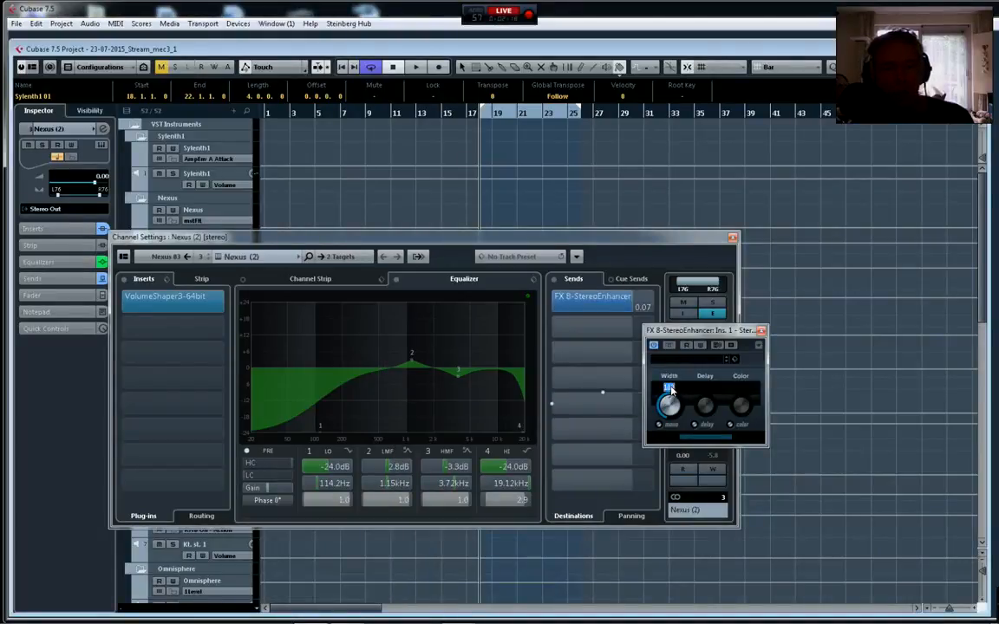
{"action": "type", "text": "150"}
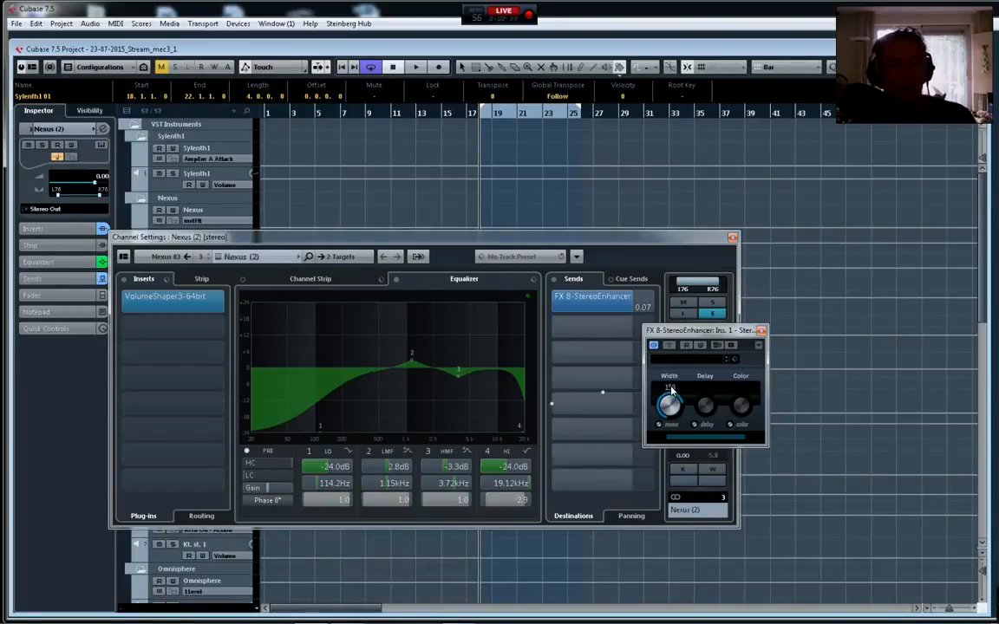
Solo the Nexus (2) channel and compare its sound with the StereoEnhancer send on and off, closing both windows when done
{"action": "left_click", "coordinate": [710, 303]}
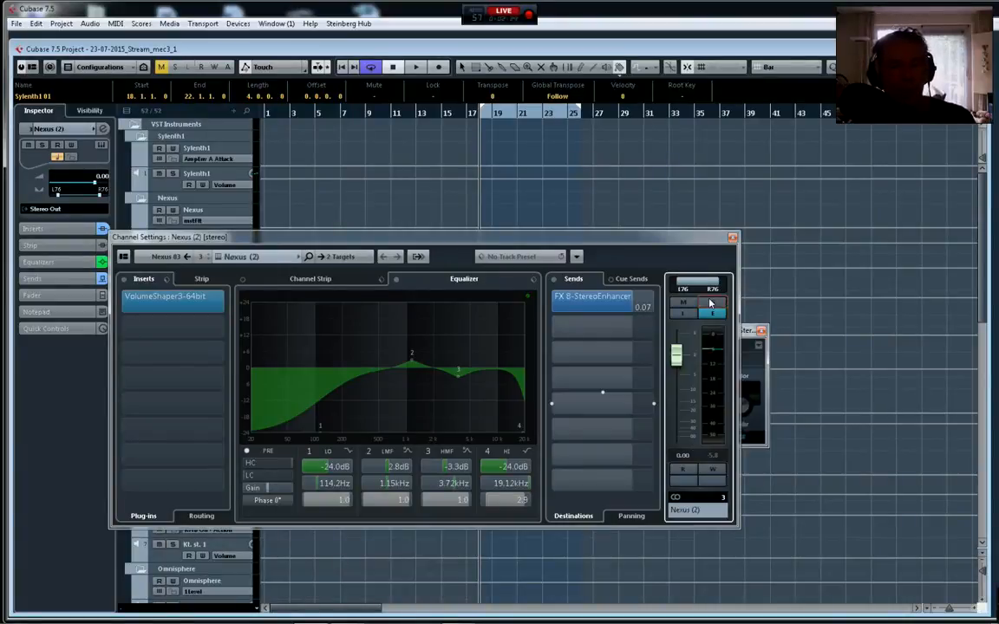
{"action": "left_click", "coordinate": [710, 302]}
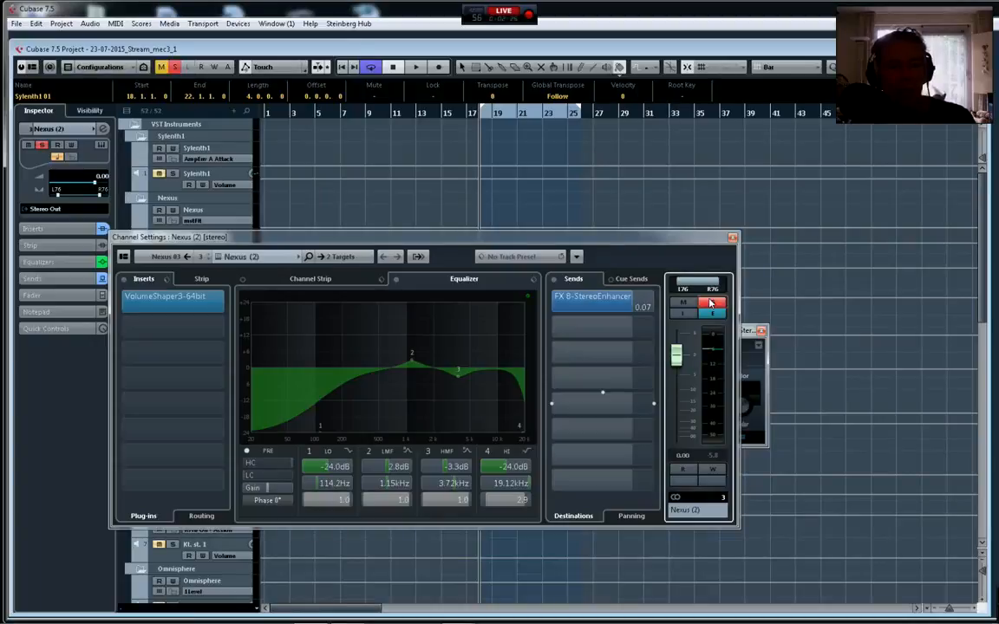
{"action": "key", "text": "space"}
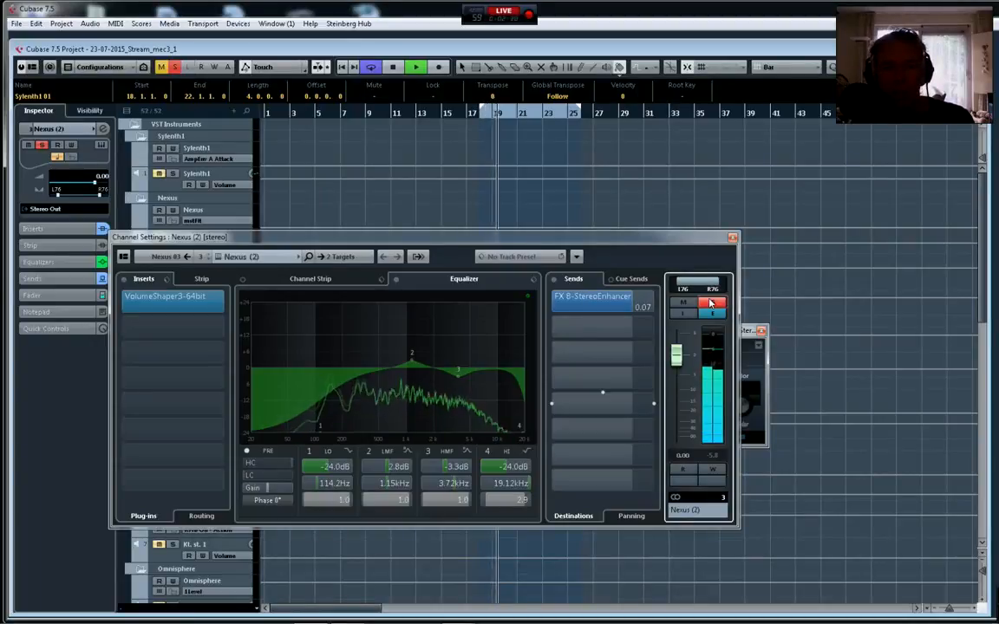
{"action": "left_click", "coordinate": [551, 300]}
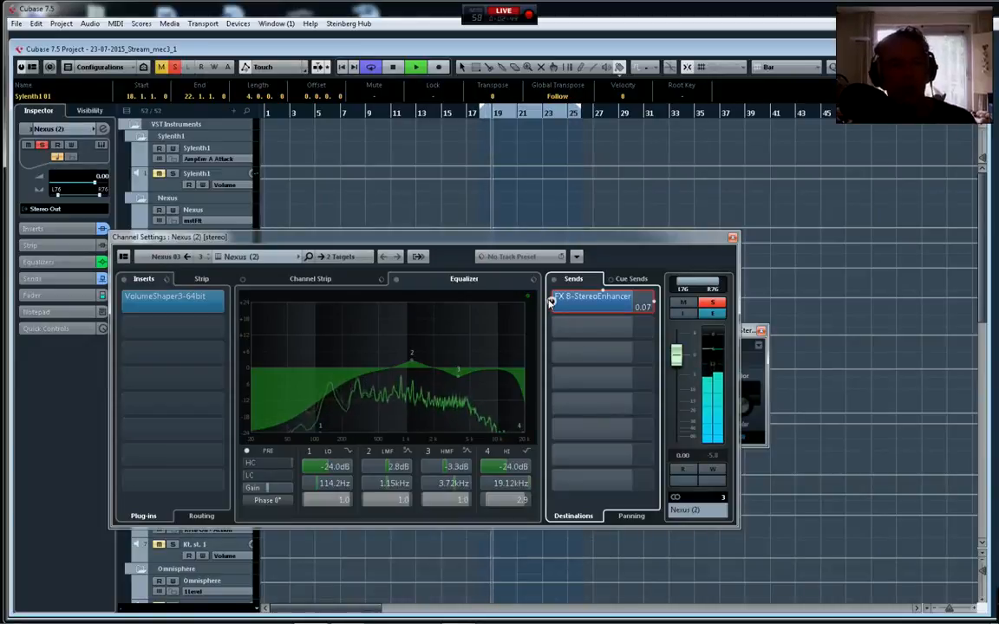
{"action": "key", "text": "space"}
{"action": "left_click", "coordinate": [732, 236]}
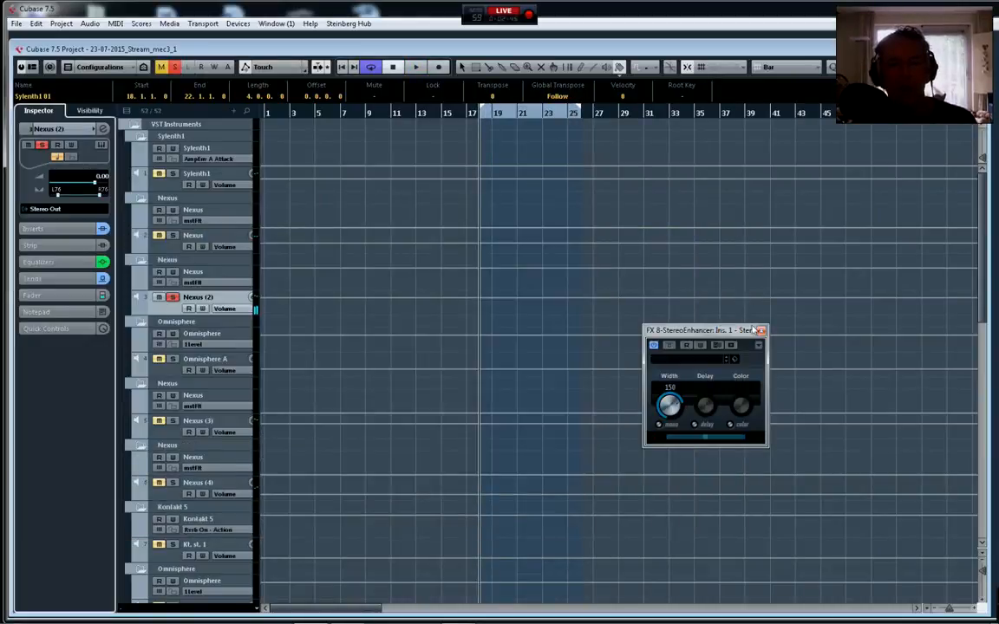
{"action": "left_click", "coordinate": [761, 331]}
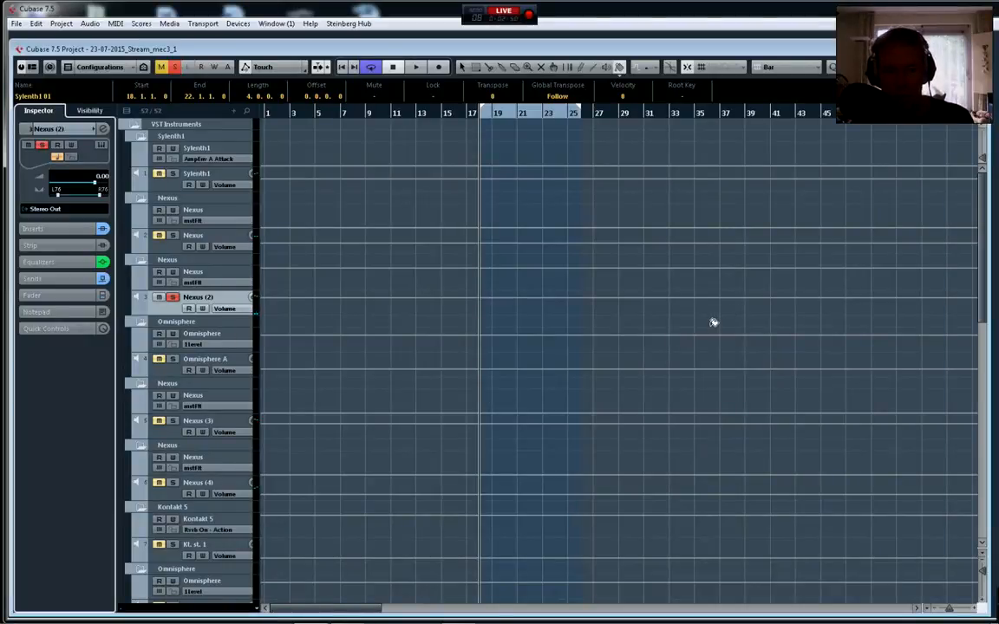
Find the FX 8-StereoEnhancer channel in the MixConsole and open its channel settings
{"action": "key", "text": "F3"}
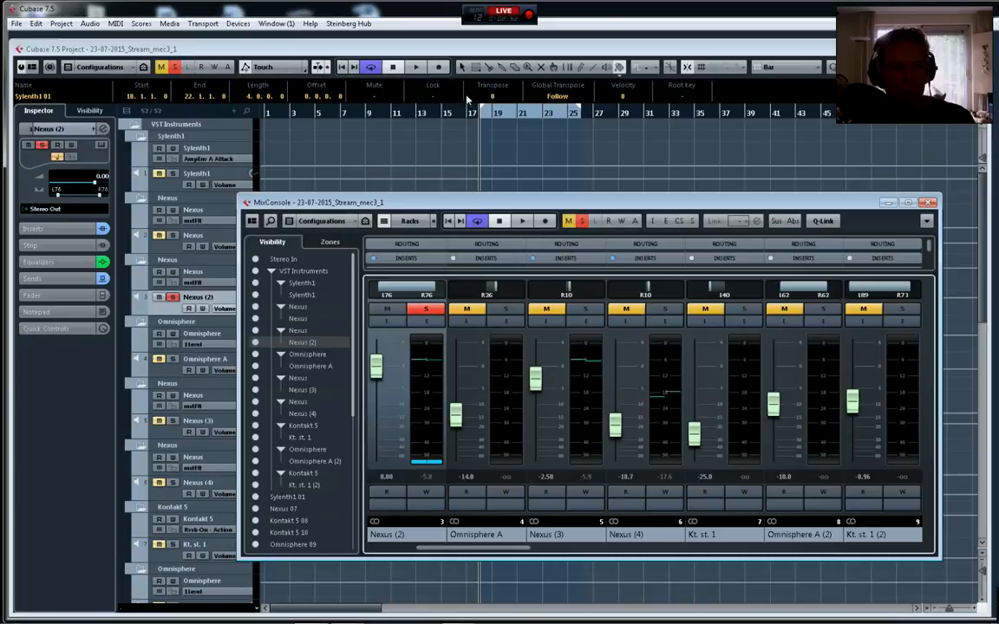
{"action": "key", "text": "F3"}
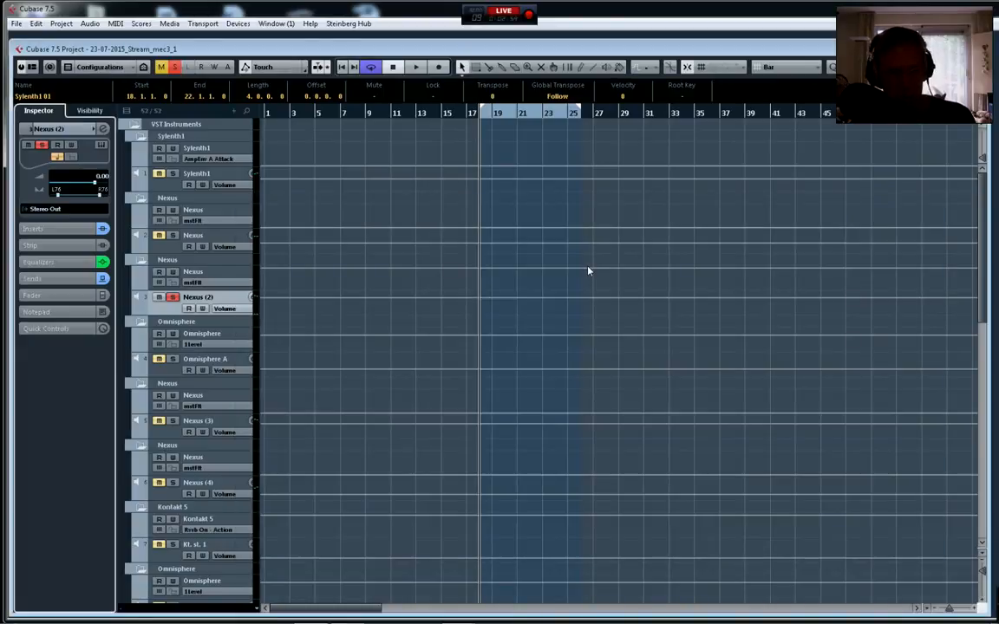
{"action": "key", "text": "F3"}
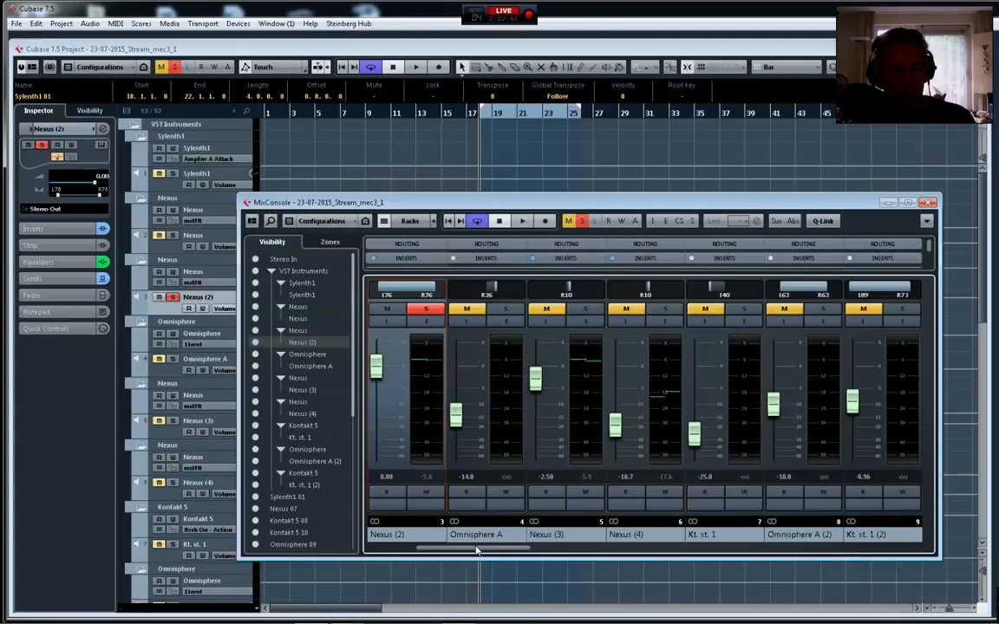
{"action": "left_click_drag", "start_coordinate": [476, 550], "coordinate": [872, 555]}
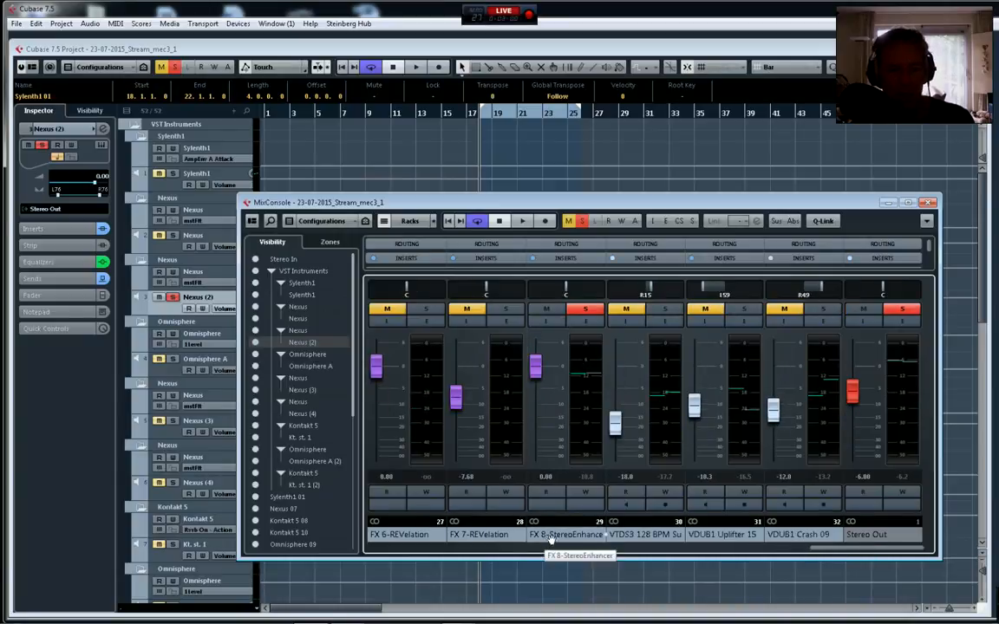
{"action": "left_click", "coordinate": [582, 321]}
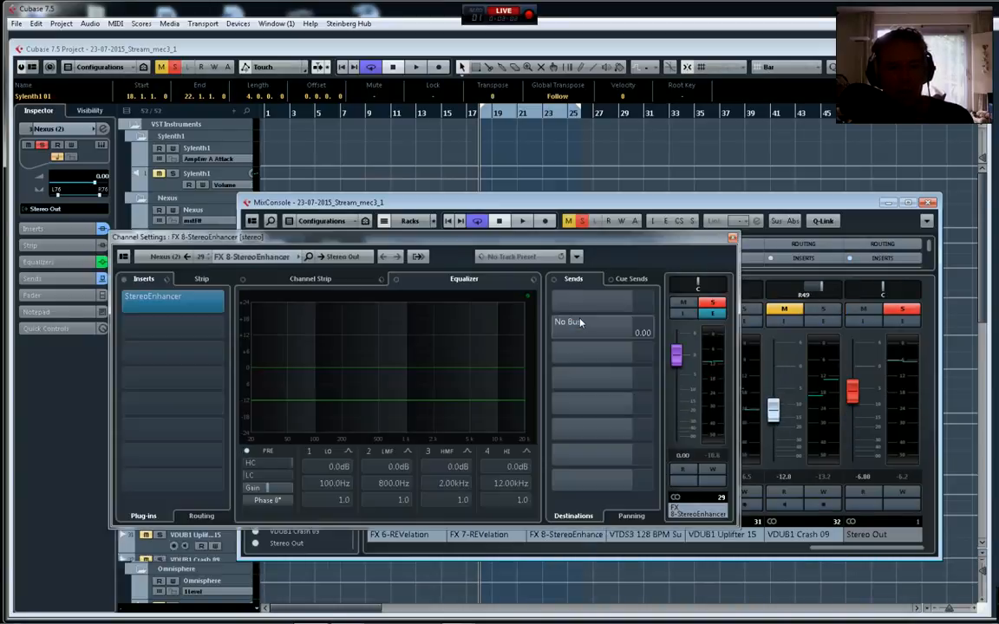
Insert the AutoPan modulation effect below StereoEnhancer on the FX 8 channel
{"action": "left_click", "coordinate": [150, 326]}
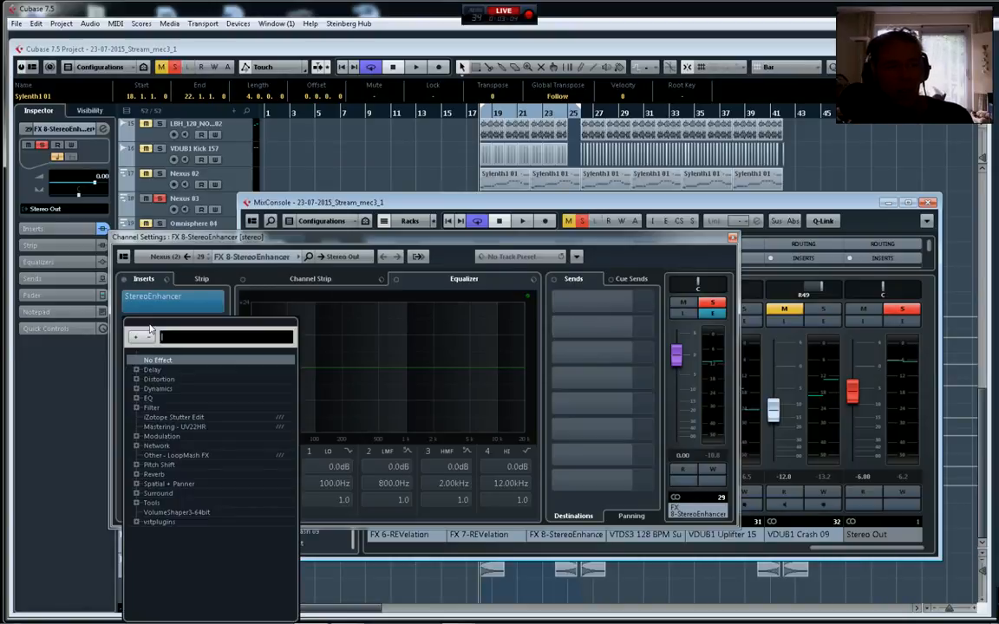
{"action": "left_click", "coordinate": [136, 493]}
{"action": "left_click", "coordinate": [136, 494]}
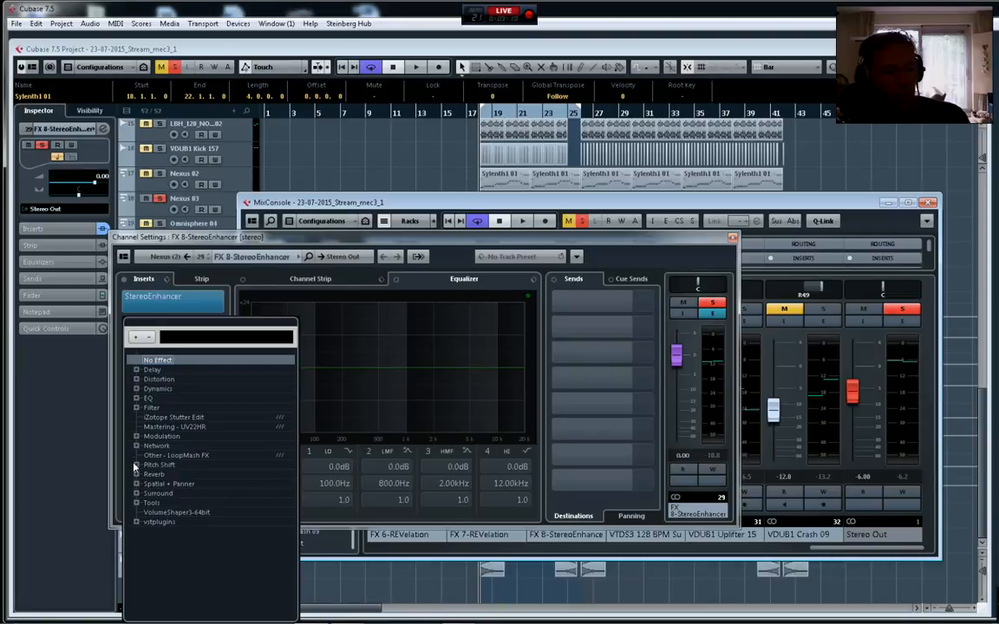
{"action": "left_click", "coordinate": [137, 437]}
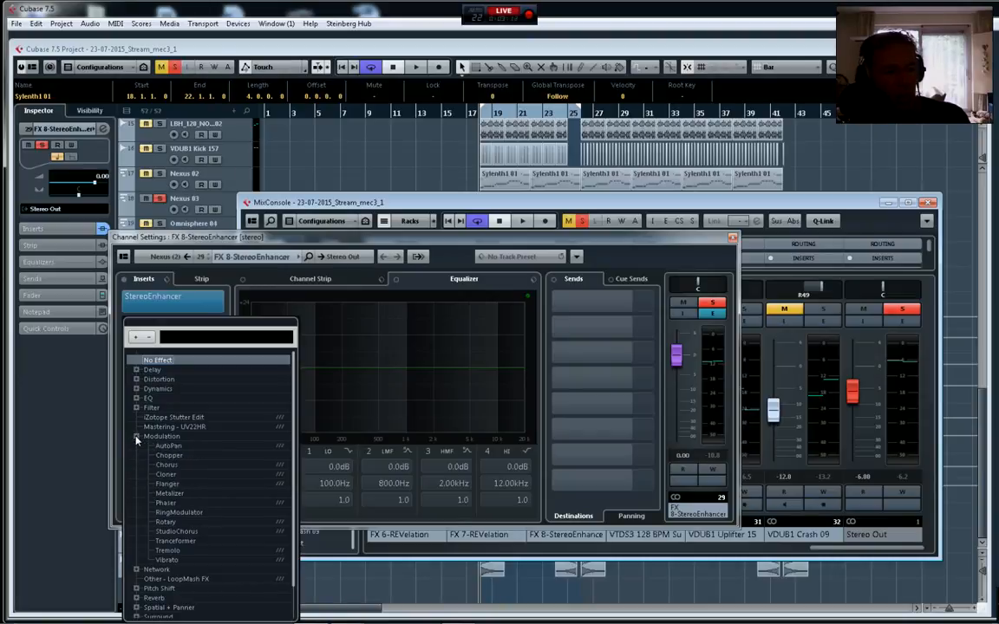
{"action": "left_click", "coordinate": [162, 446]}
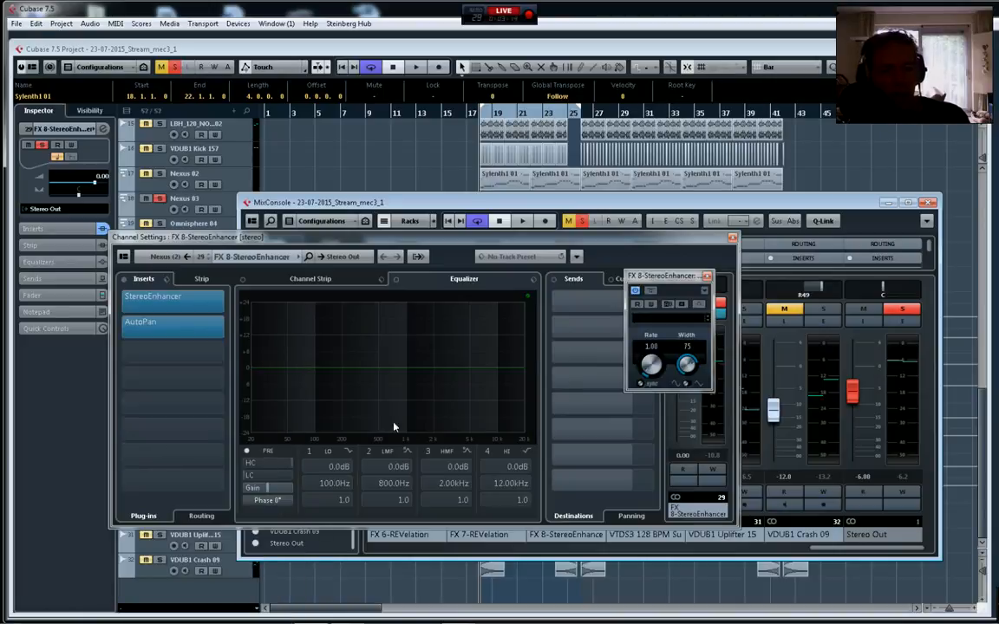
Set AutoPan's rate to 10.00 and its width to 41, and close the plug-in window
{"action": "left_click_drag", "start_coordinate": [647, 365], "coordinate": [650, 133]}
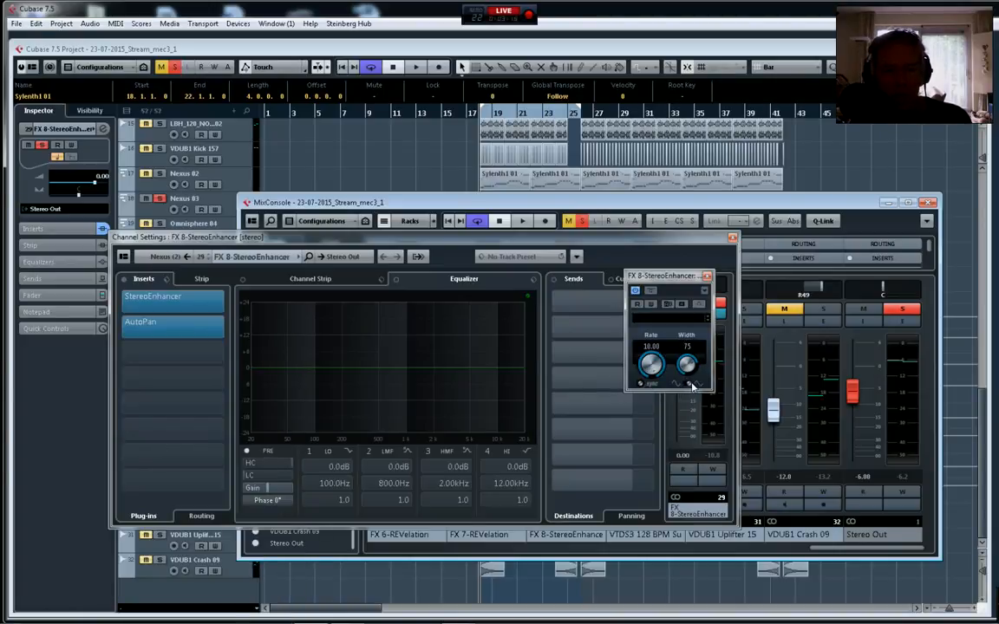
{"action": "left_click_drag", "start_coordinate": [688, 361], "coordinate": [686, 393]}
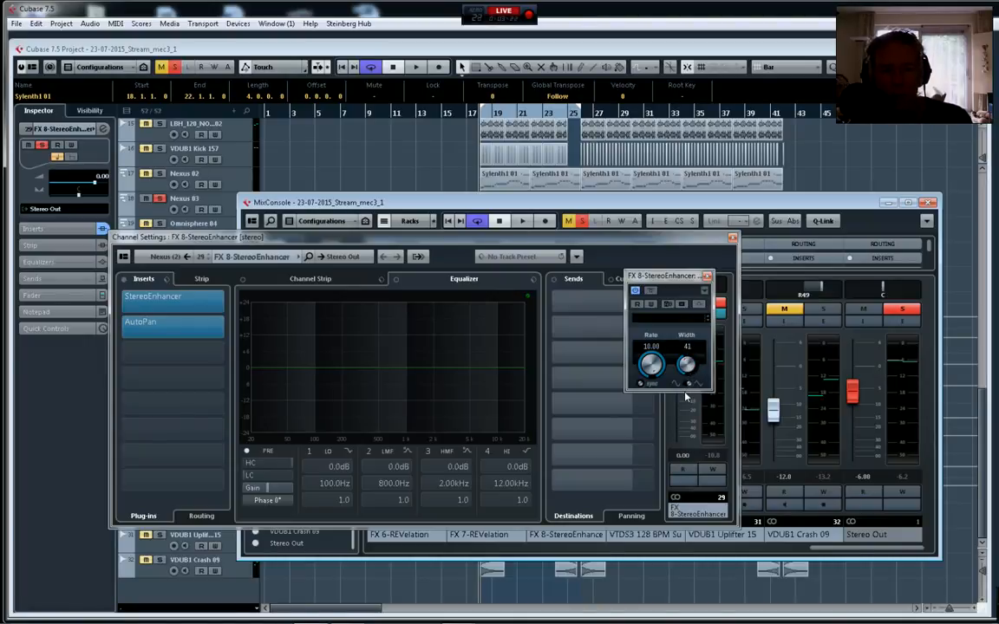
{"action": "left_click", "coordinate": [706, 276]}
Play the mix with all solos cleared, lowering the FX 8-StereoEnhancer fader fully and bringing it back to just below 0 dB
{"action": "key", "text": "space"}
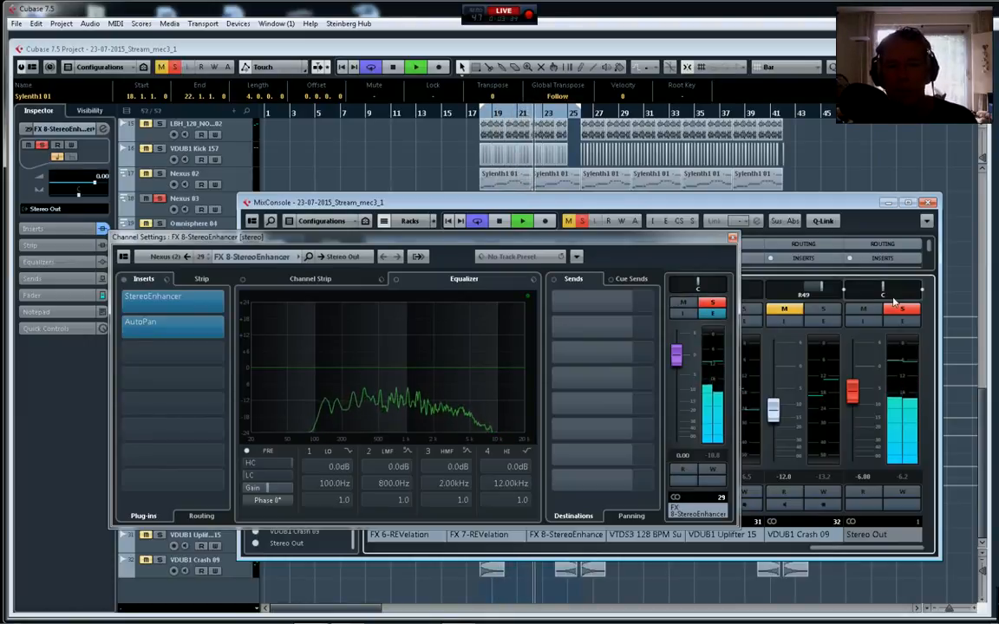
{"action": "left_click", "coordinate": [174, 68]}
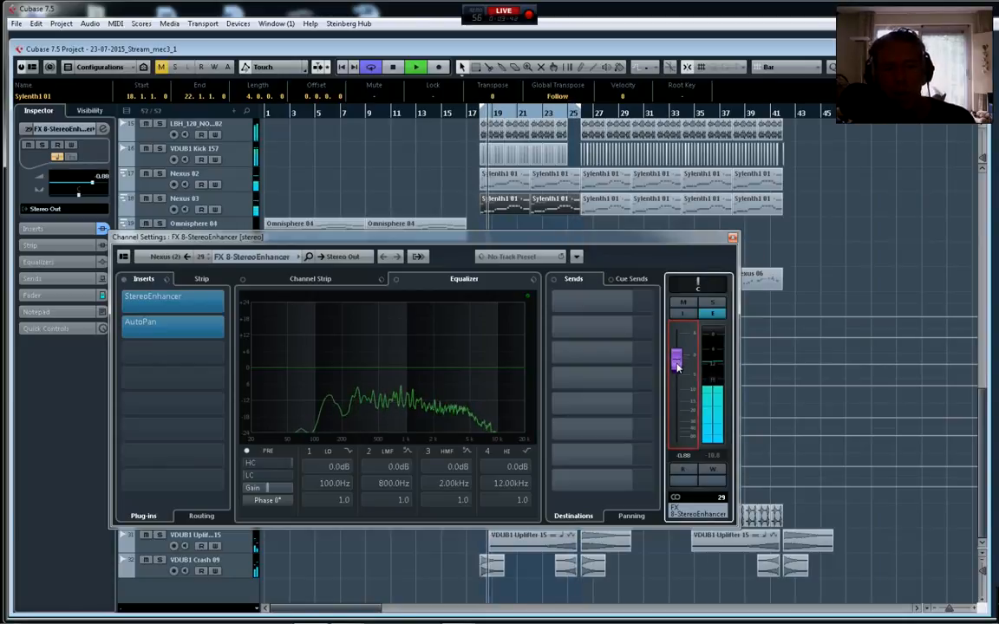
{"action": "left_click_drag", "start_coordinate": [676, 360], "coordinate": [679, 462]}
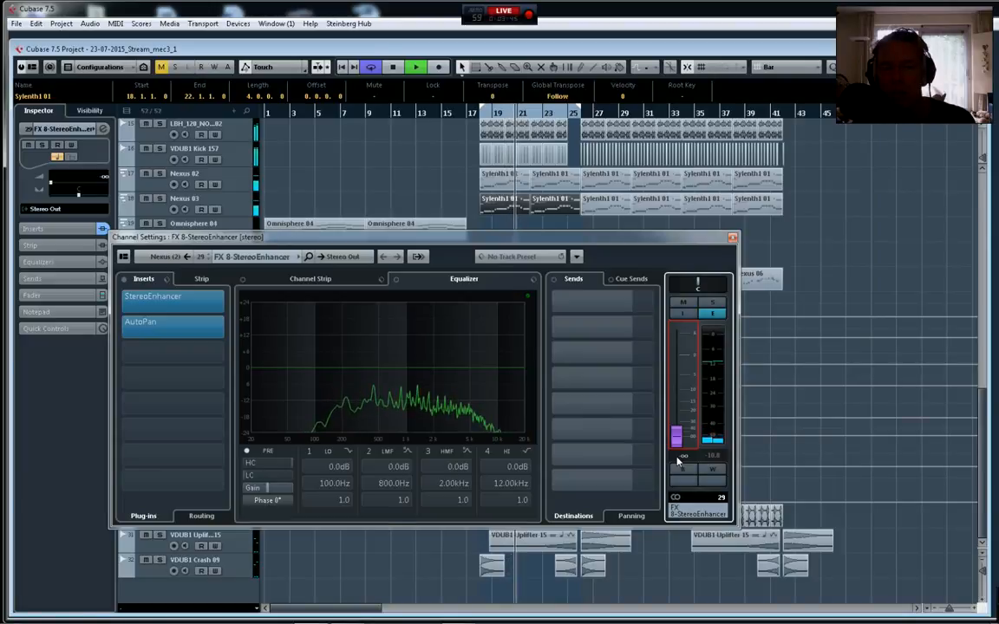
{"action": "left_click_drag", "start_coordinate": [677, 436], "coordinate": [676, 369]}
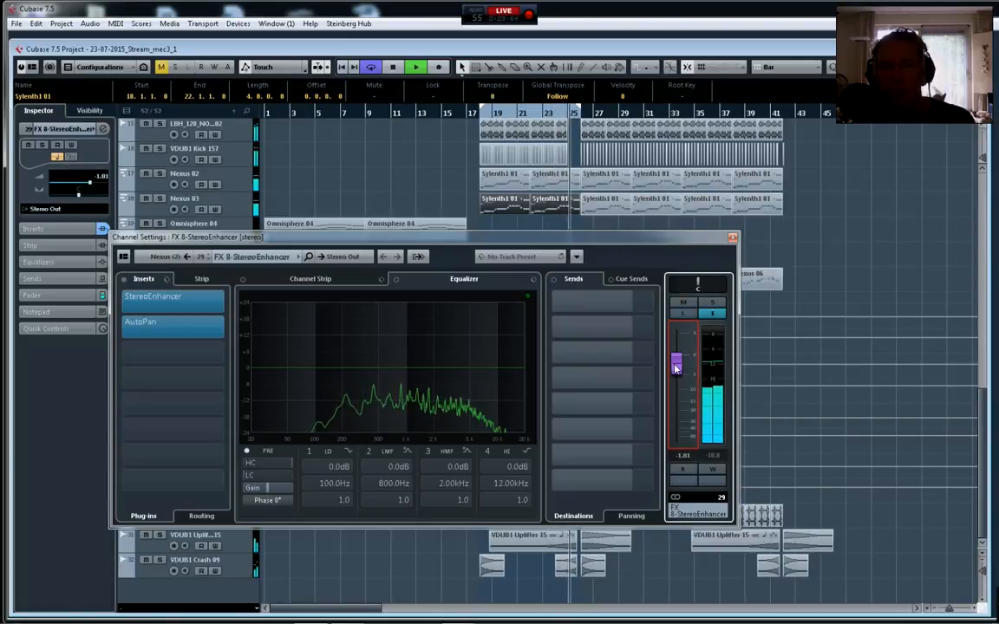
Lower the FX 8-StereoEnhancer fader to -2.24 dB and review the settings of its StereoEnhancer and AutoPan plug-ins
{"action": "left_click_drag", "start_coordinate": [676, 368], "coordinate": [677, 370]}
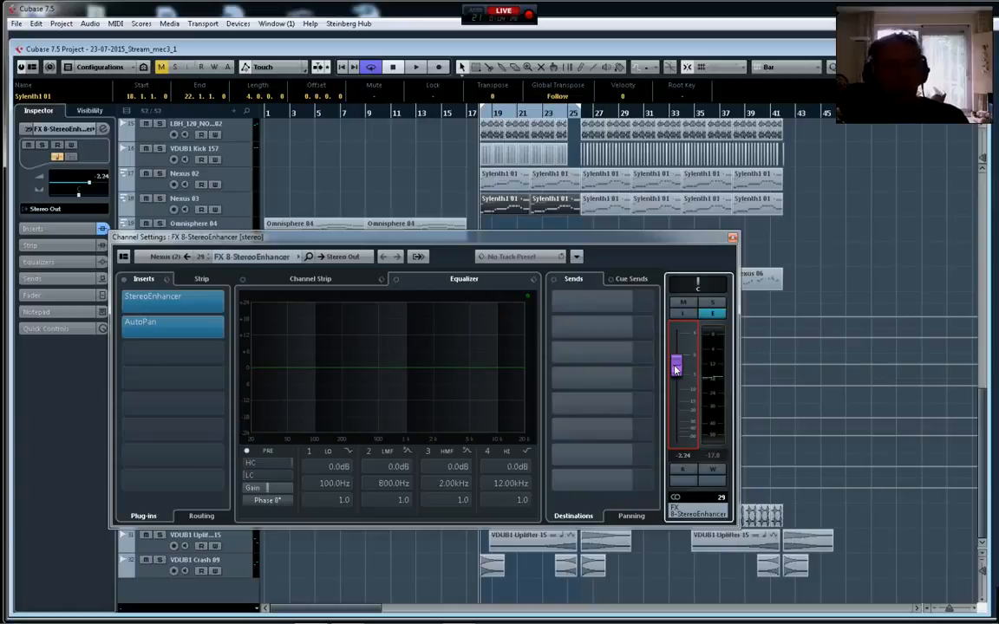
{"action": "left_click", "coordinate": [153, 305]}
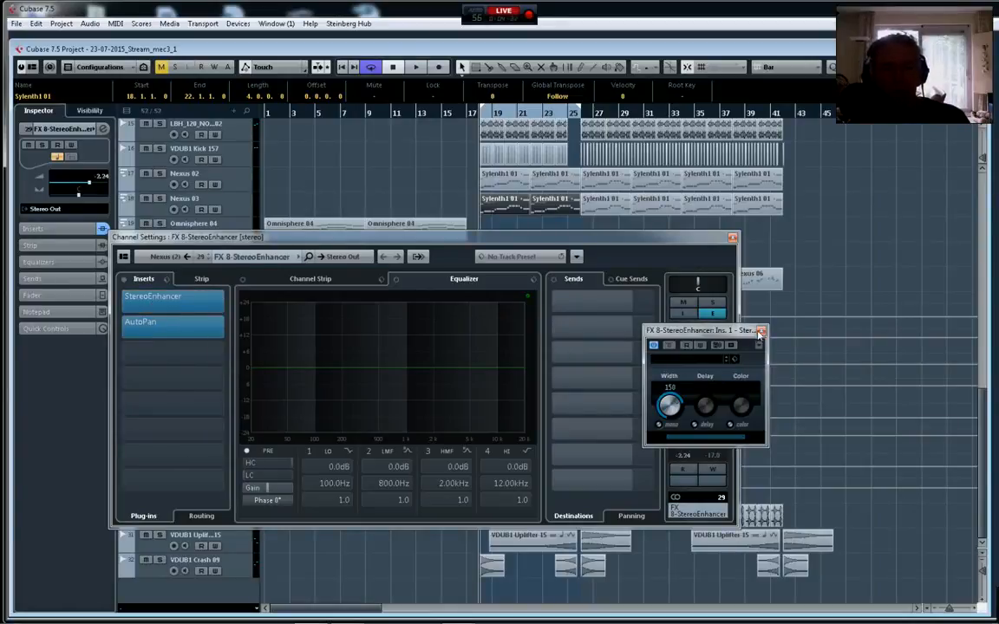
{"action": "left_click", "coordinate": [760, 331]}
{"action": "left_click", "coordinate": [144, 324]}
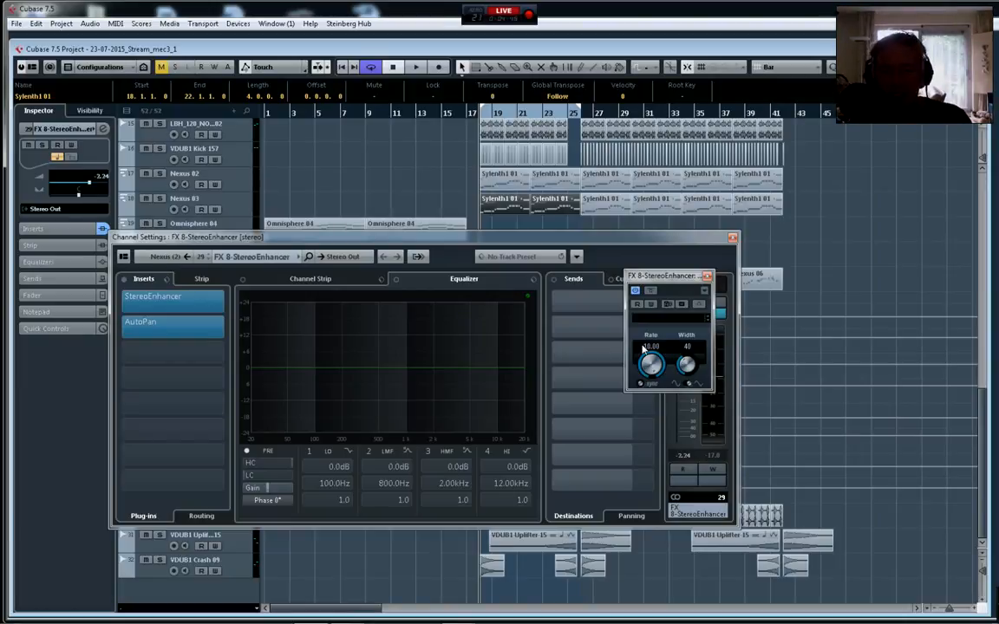
{"action": "left_click", "coordinate": [706, 277]}
Play the mix with the channel settings closed and set the loop range to bars 34 to 42, over the Nexus 06 parts
{"action": "mouse_move", "coordinate": [654, 332]}
{"action": "key", "text": "space"}
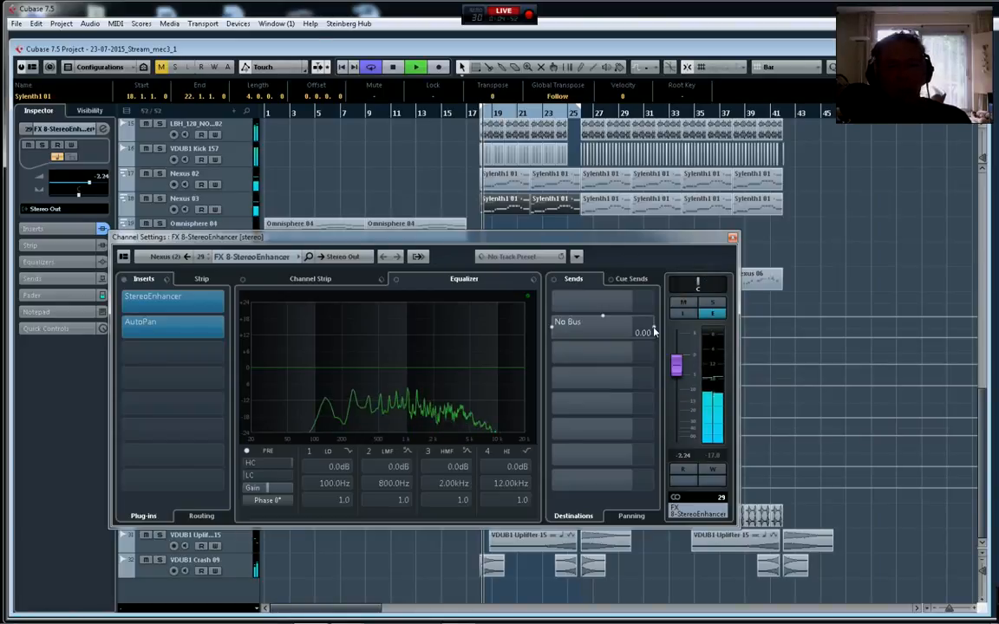
{"action": "left_click", "coordinate": [733, 238]}
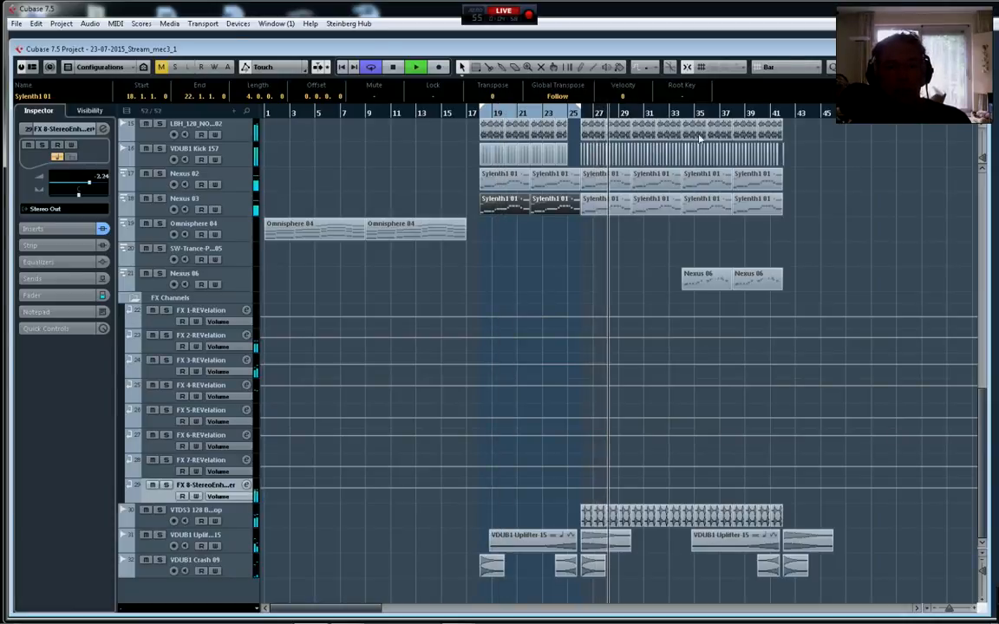
{"action": "left_click", "coordinate": [682, 113]}
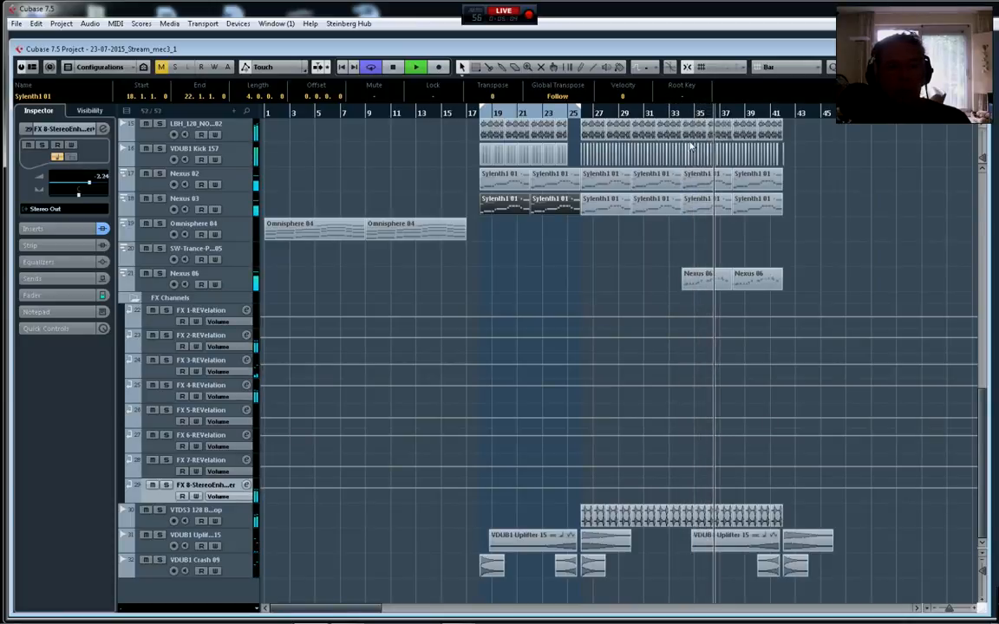
{"action": "left_click", "coordinate": [681, 115], "text": "ctrl"}
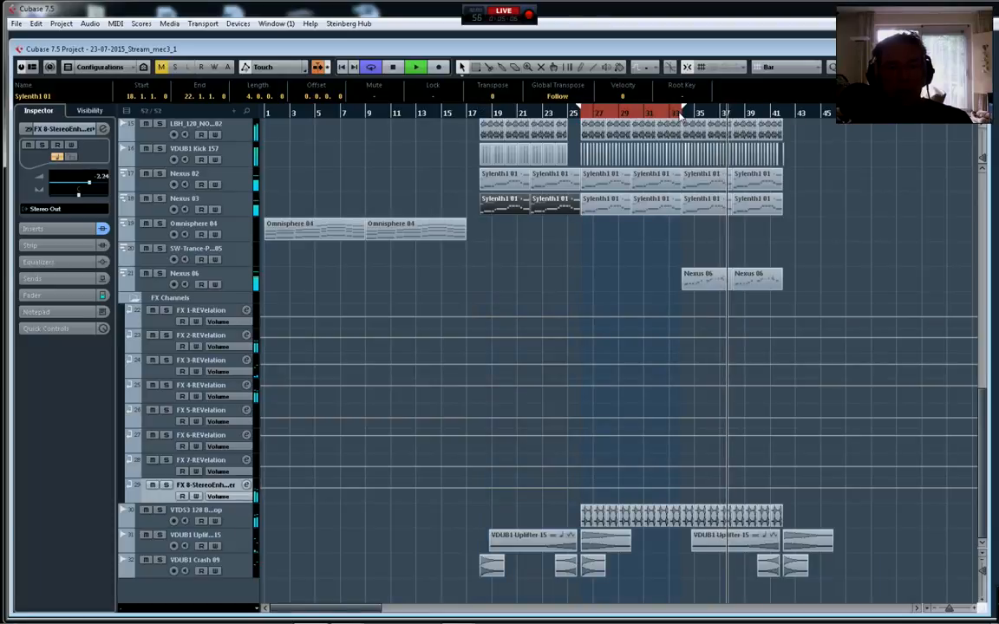
{"action": "left_click", "coordinate": [778, 115], "text": "alt"}
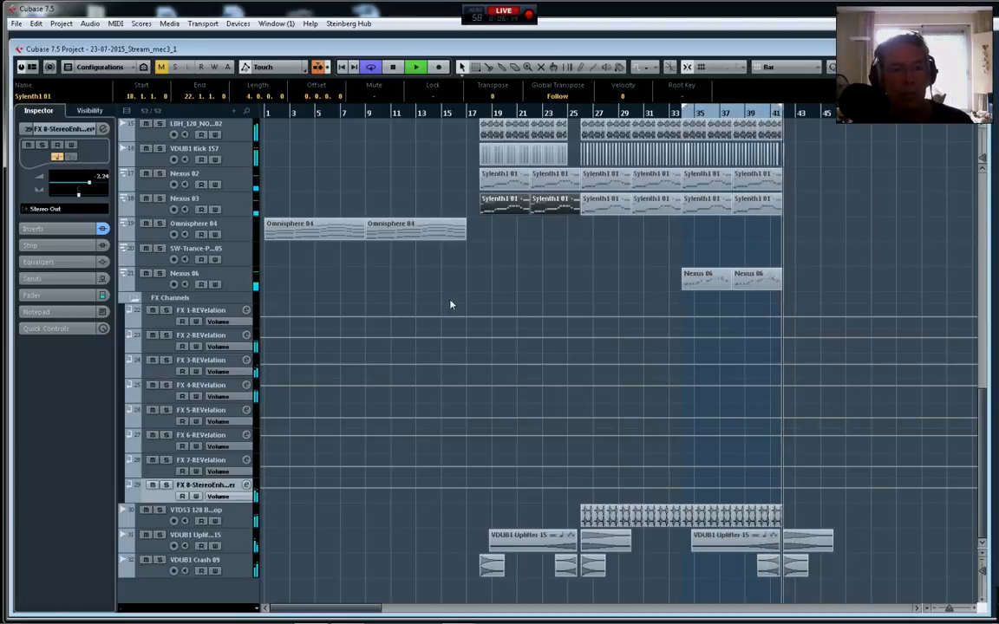
Compare the looped mix with the FX 8-StereoEnhancer channel muted and unmuted in the MixConsole, and stop playback
{"action": "left_click", "coordinate": [240, 206]}
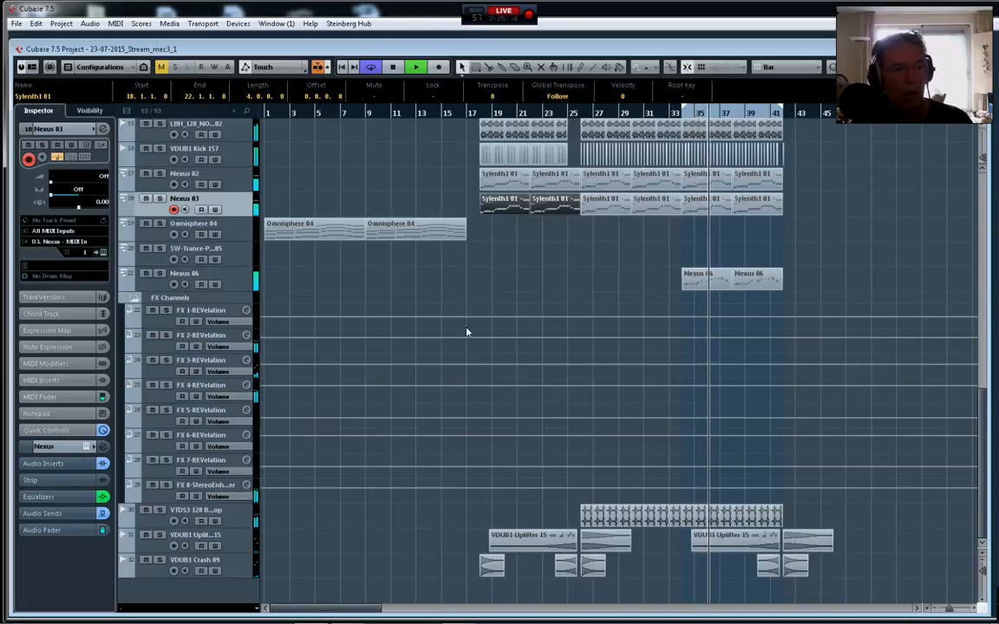
{"action": "key", "text": "F3"}
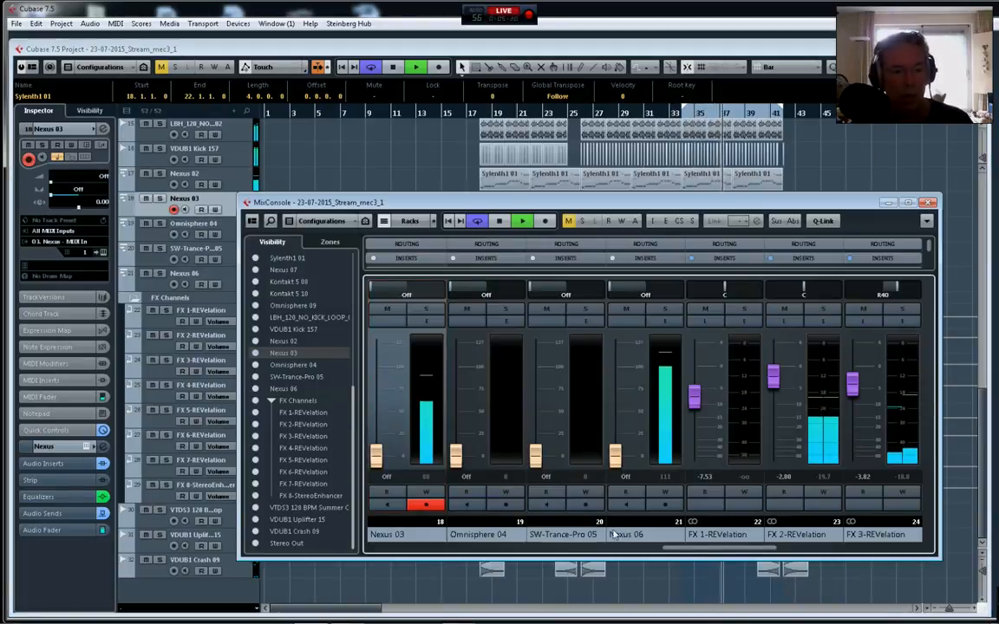
{"action": "left_click_drag", "start_coordinate": [724, 548], "coordinate": [914, 565]}
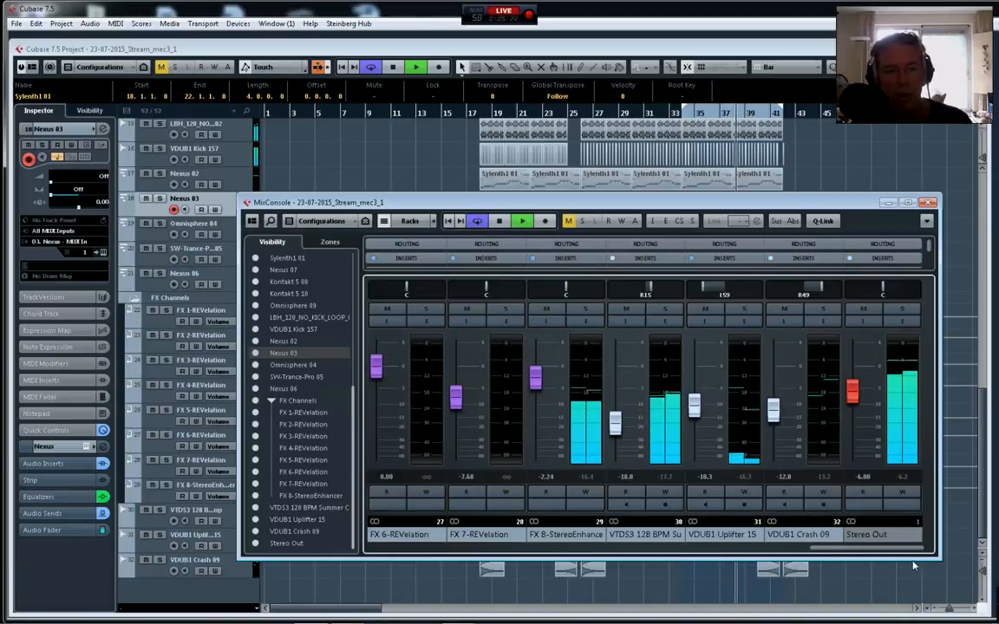
{"action": "left_click", "coordinate": [544, 310]}
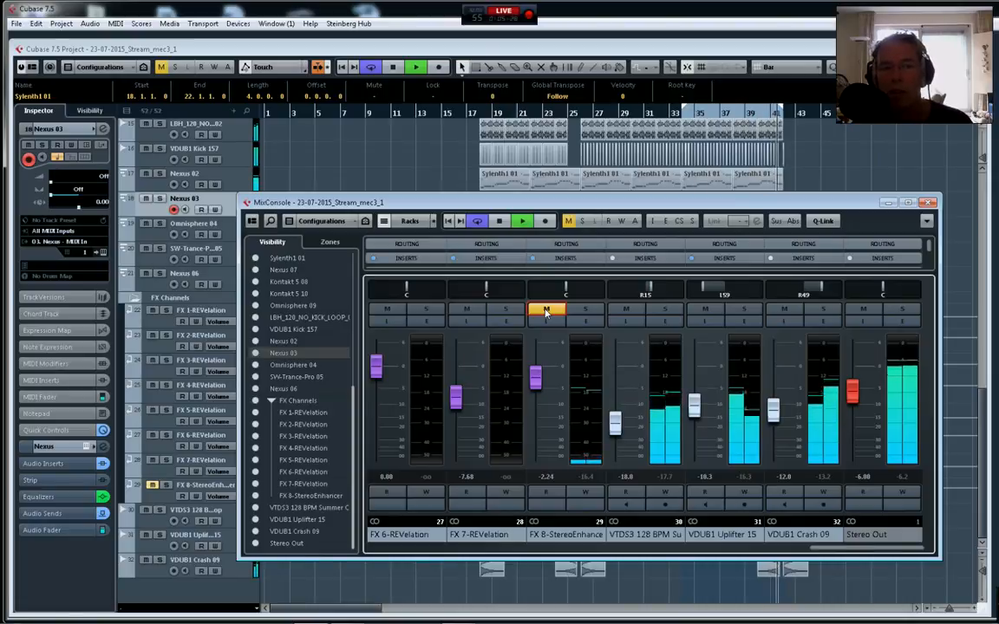
{"action": "left_click", "coordinate": [545, 311]}
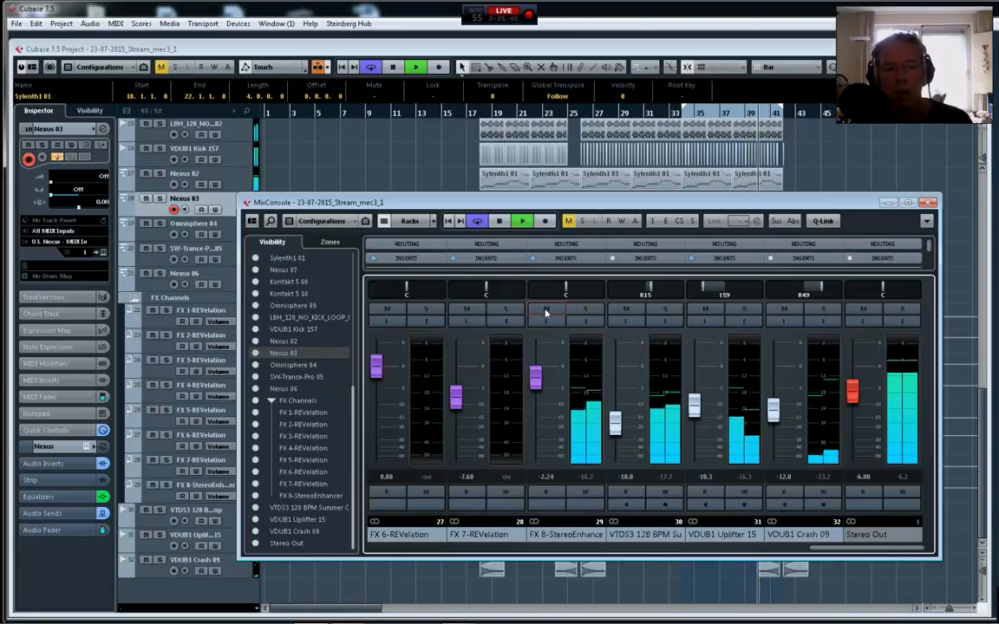
{"action": "key", "text": "space"}
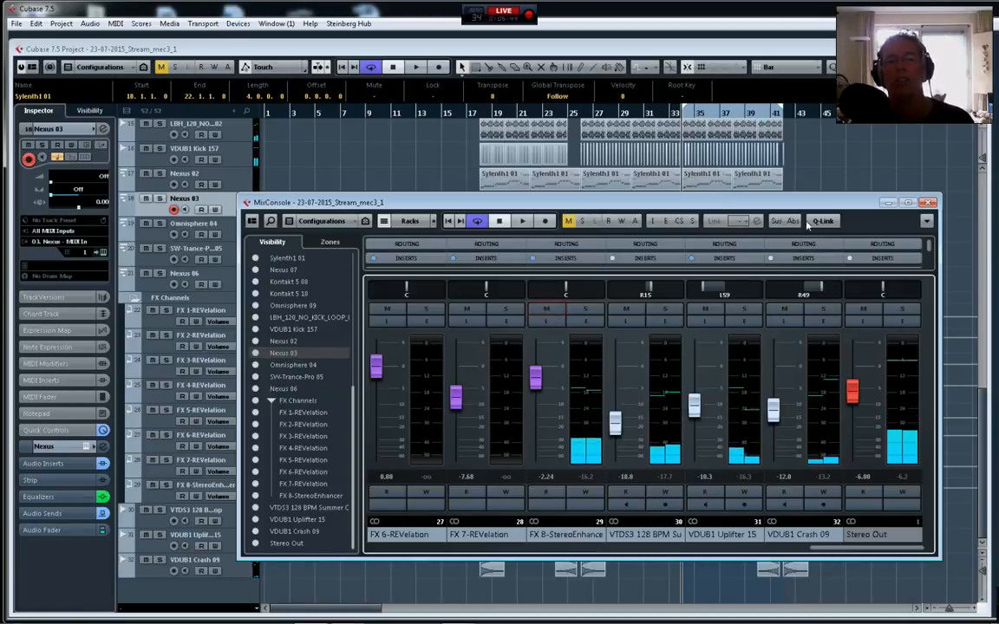
{"action": "left_click", "coordinate": [929, 204]}
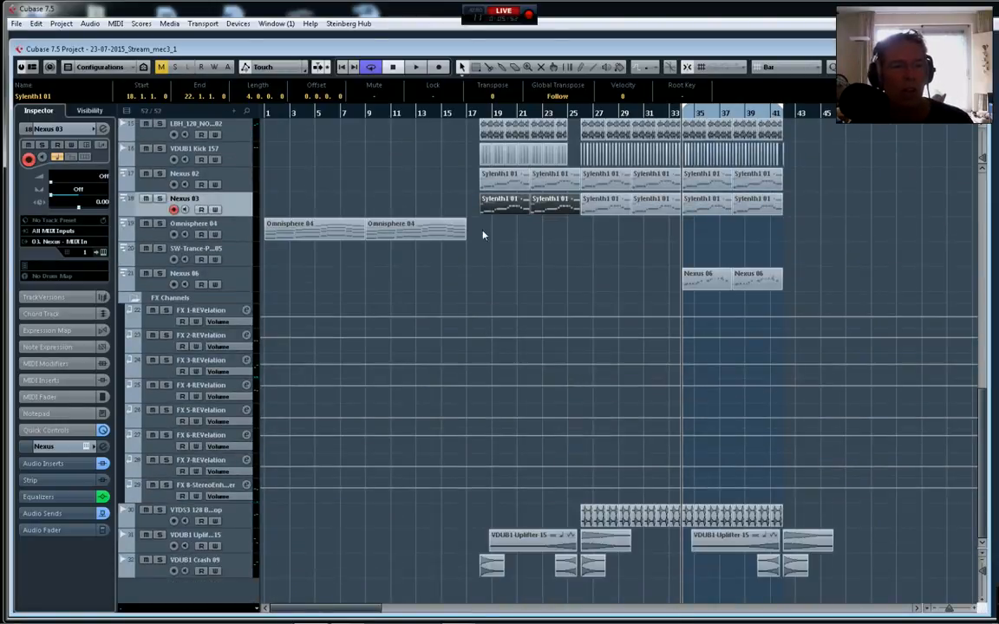
Set the loop range to bars 18 to 26, deselect the events, and return the cursor to the loop start
{"action": "left_click", "coordinate": [482, 115], "text": "ctrl"}
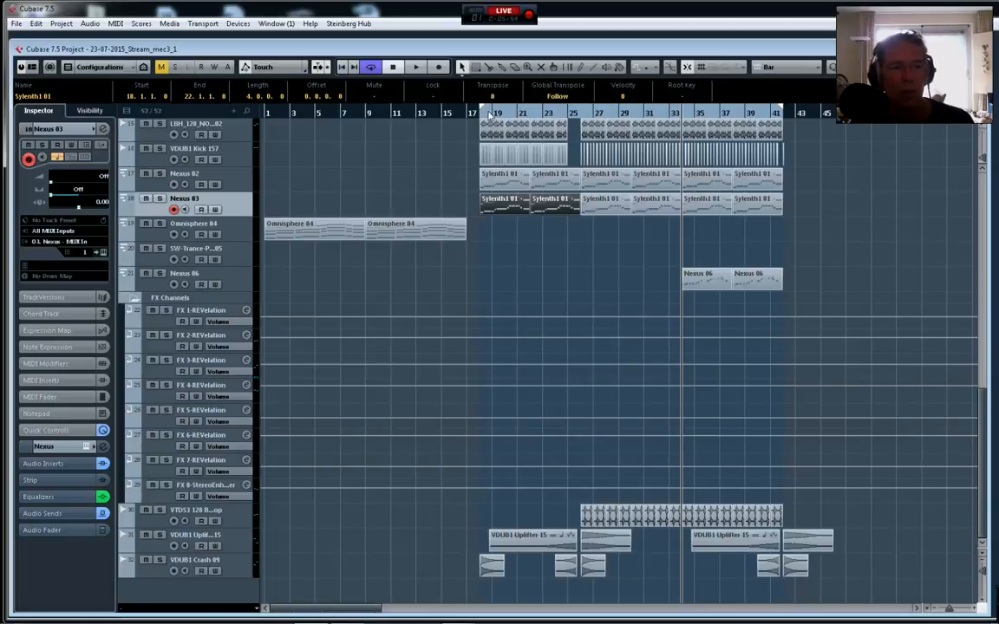
{"action": "left_click", "coordinate": [579, 114], "text": "alt"}
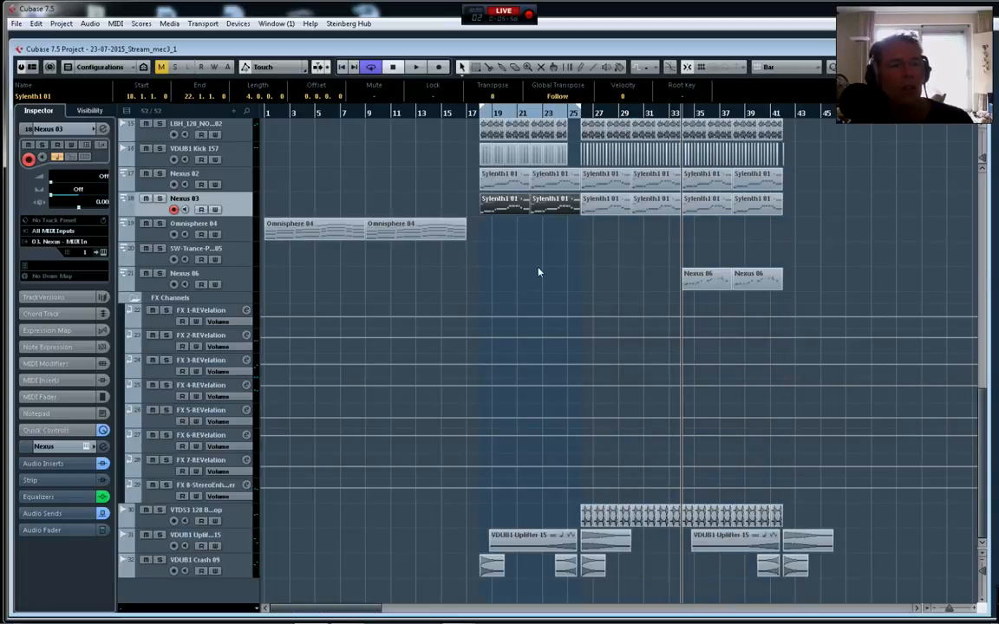
{"action": "left_click", "coordinate": [391, 269]}
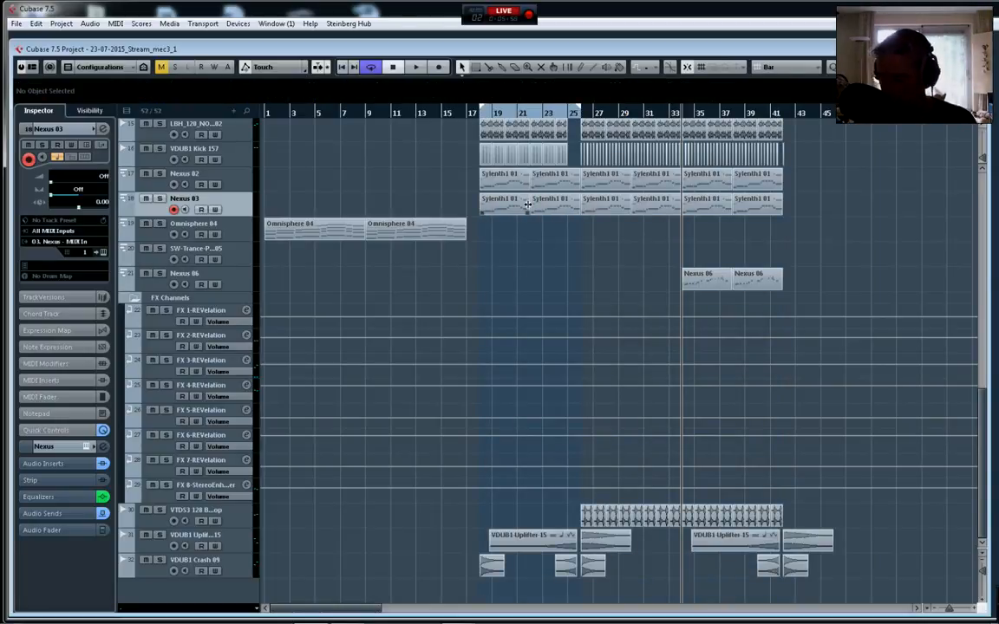
{"action": "key", "text": "KP_1"}
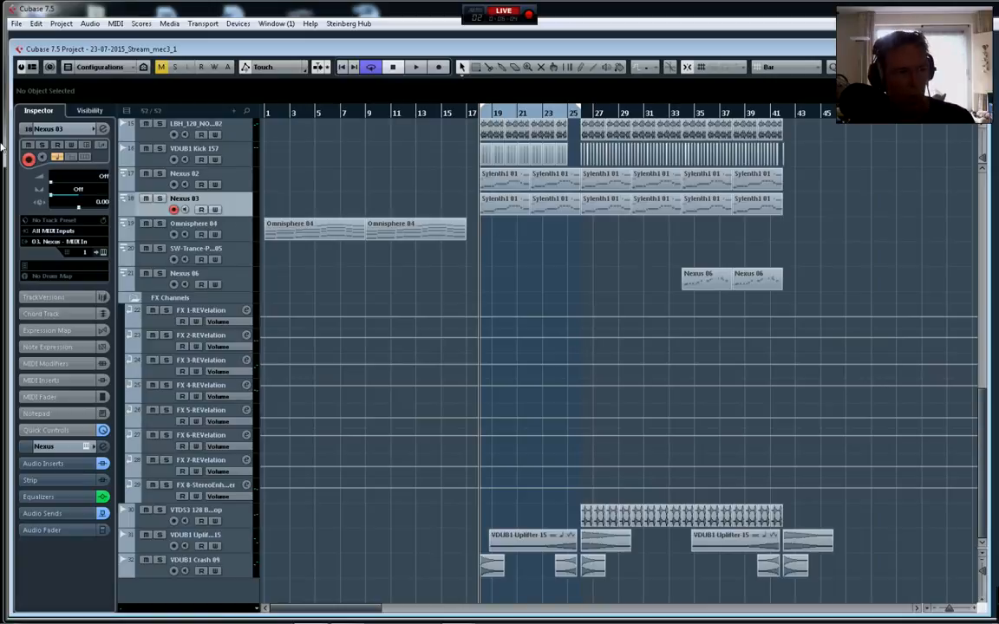
Solo the Nexus 03 track and check in the MixConsole which instrument channel it uses
{"action": "left_click", "coordinate": [158, 199]}
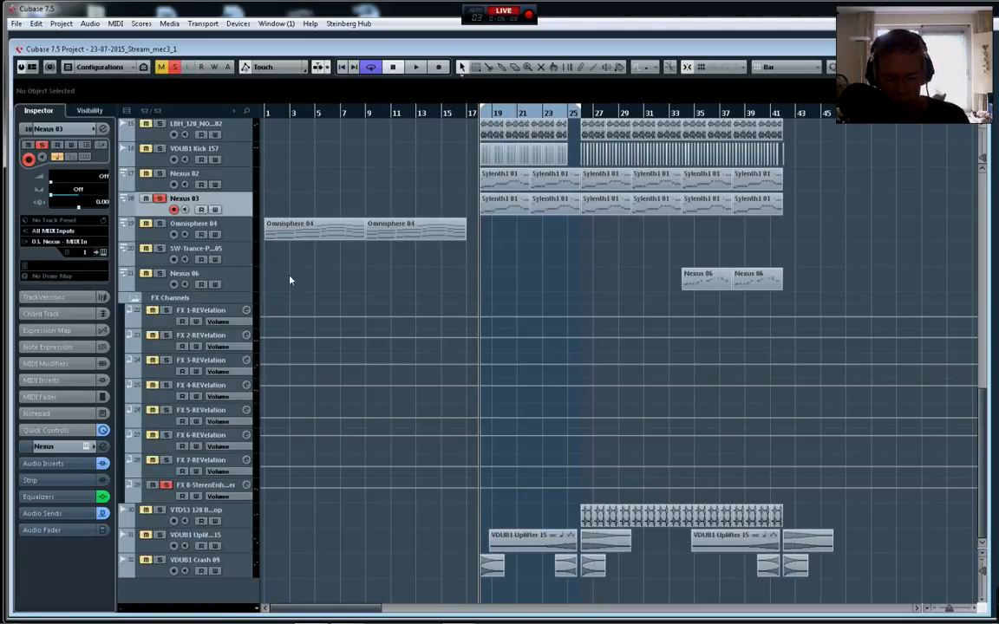
{"action": "key", "text": "F3"}
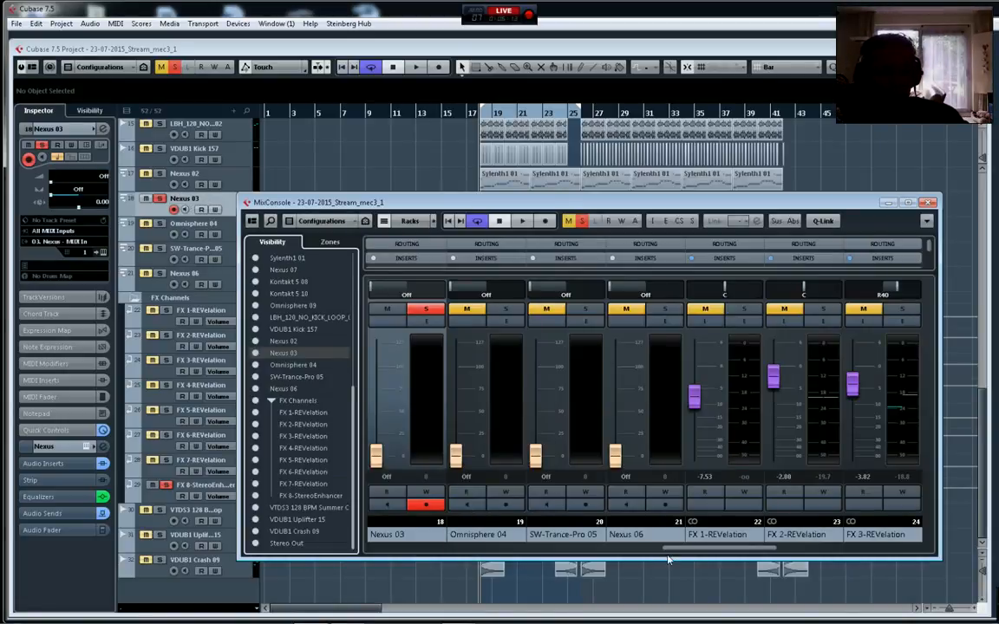
{"action": "left_click_drag", "start_coordinate": [690, 553], "coordinate": [379, 557]}
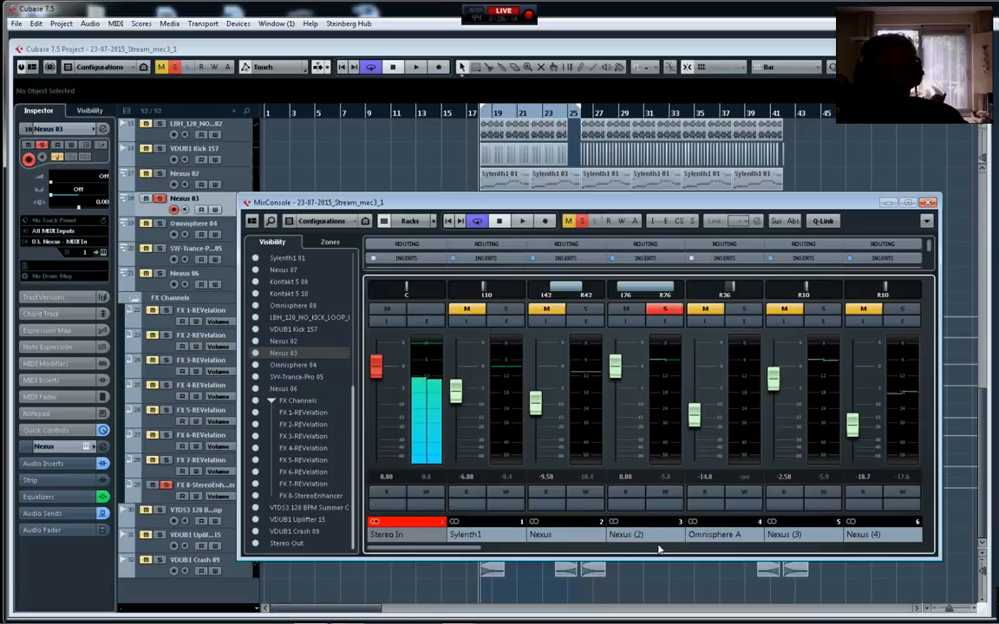
{"action": "left_click", "coordinate": [929, 203]}
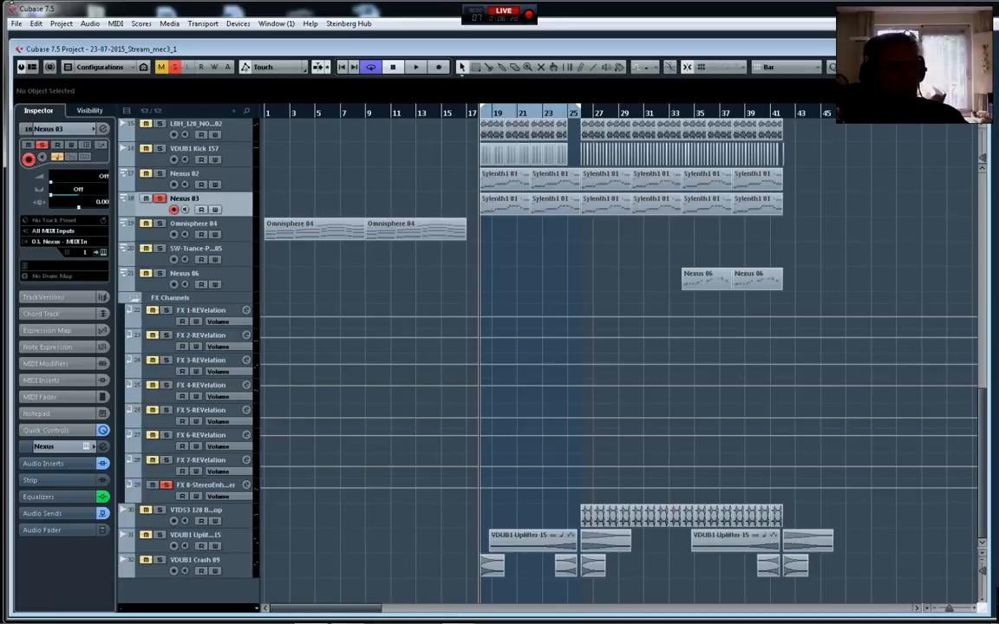
Open the audio mixdown export and select only the Nexus (2) instrument channel, with Channel Batch Export off
{"action": "left_click", "coordinate": [16, 24]}
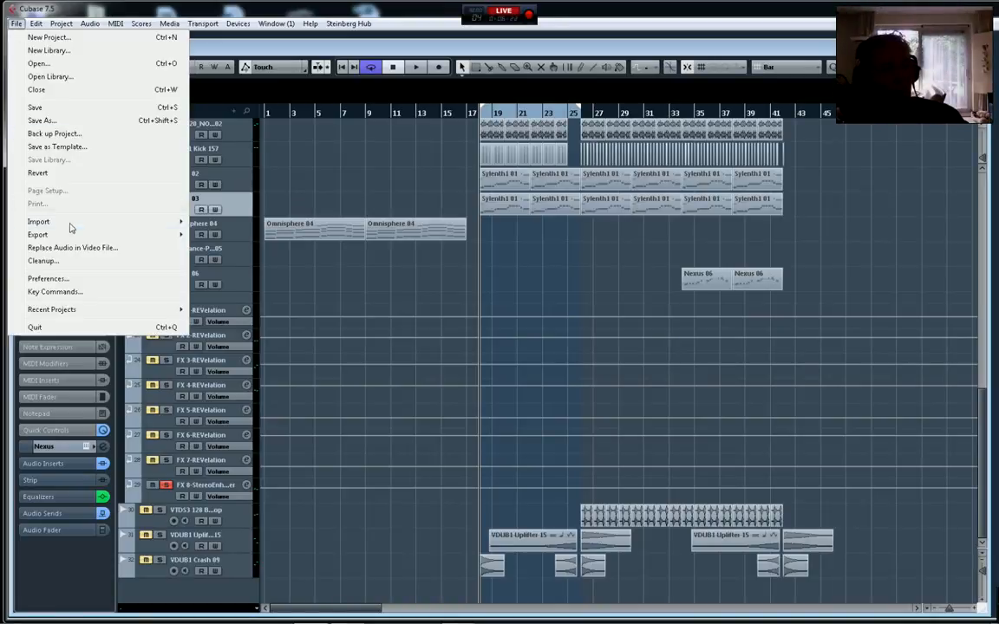
{"action": "mouse_move", "coordinate": [72, 237]}
{"action": "left_click", "coordinate": [232, 261]}
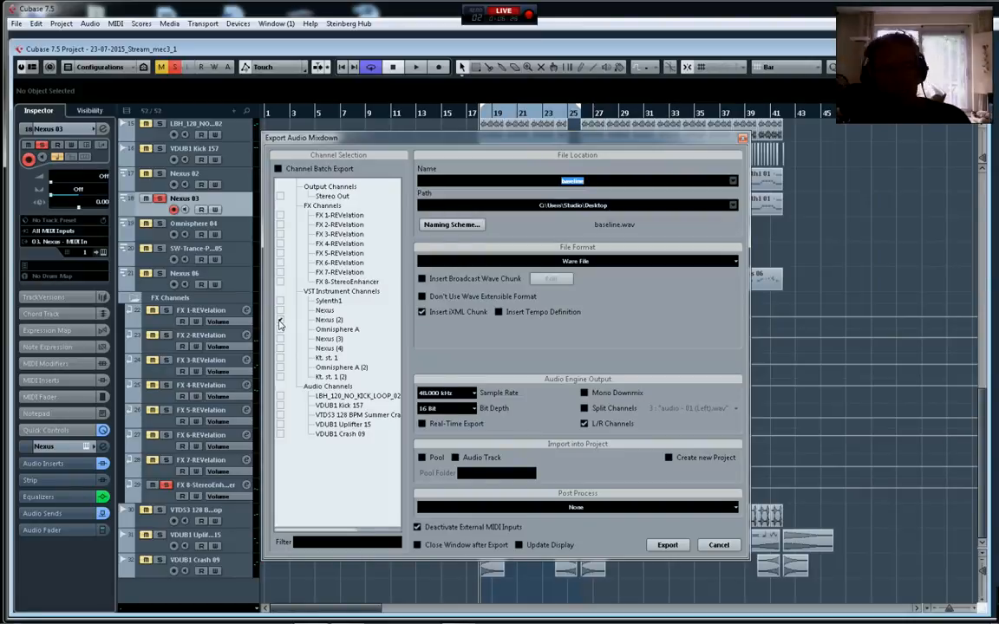
{"action": "left_click", "coordinate": [280, 321]}
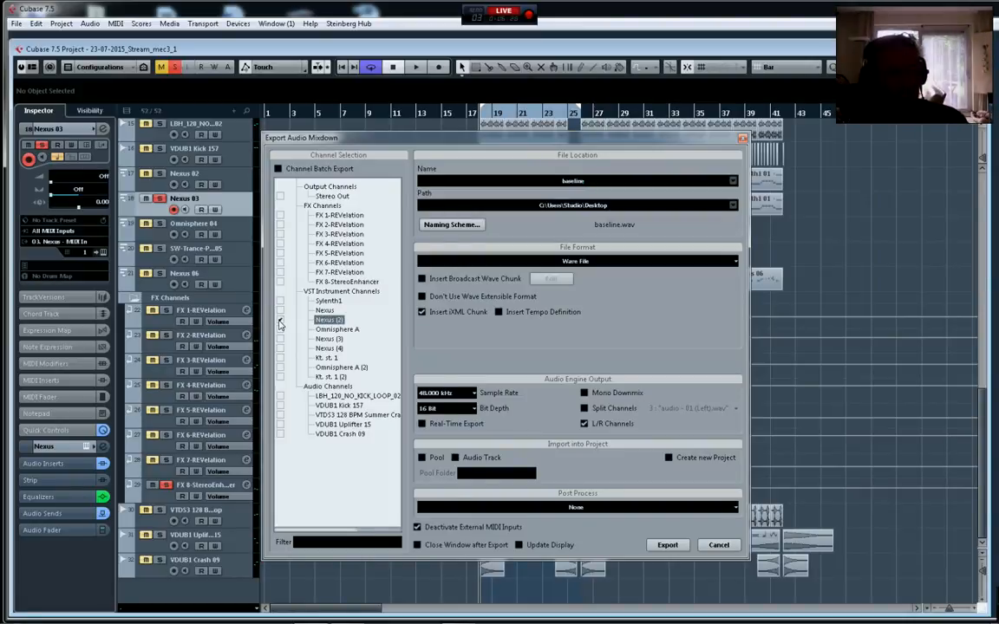
{"action": "left_click", "coordinate": [278, 197]}
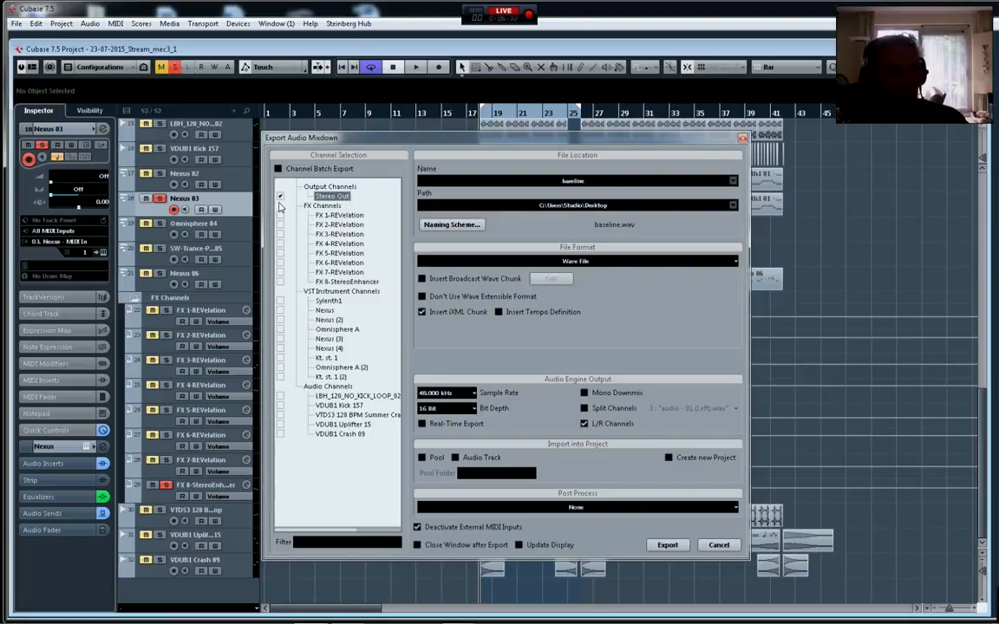
{"action": "left_click", "coordinate": [278, 169]}
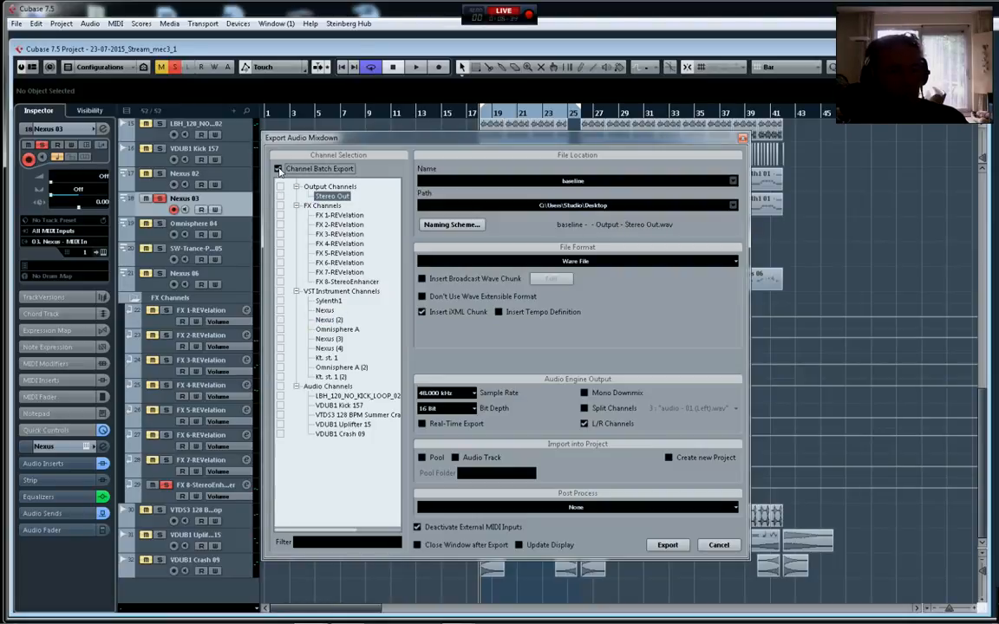
{"action": "left_click", "coordinate": [278, 169]}
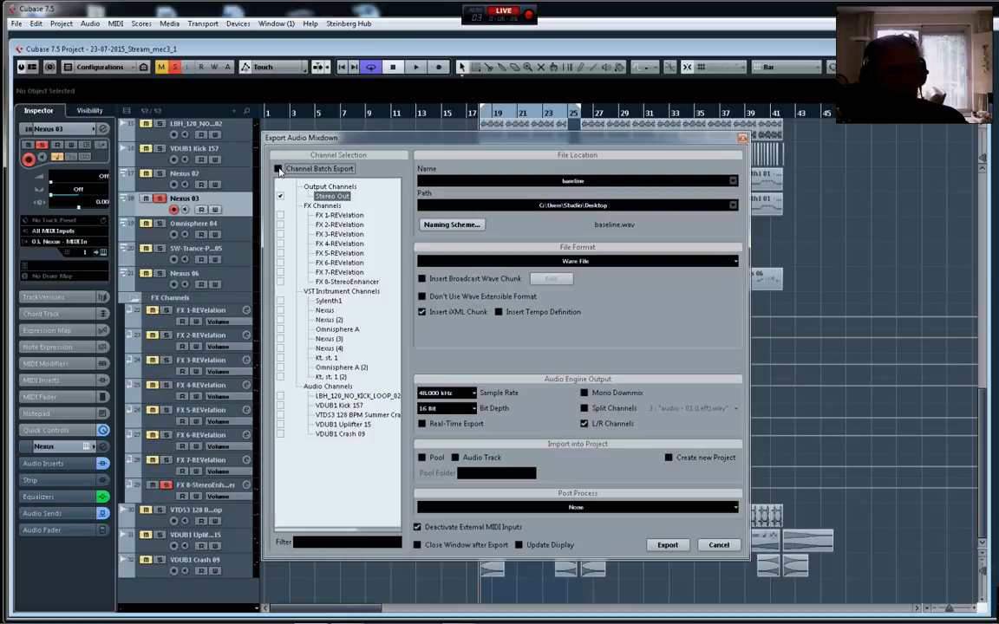
{"action": "left_click", "coordinate": [278, 169]}
{"action": "left_click", "coordinate": [281, 320]}
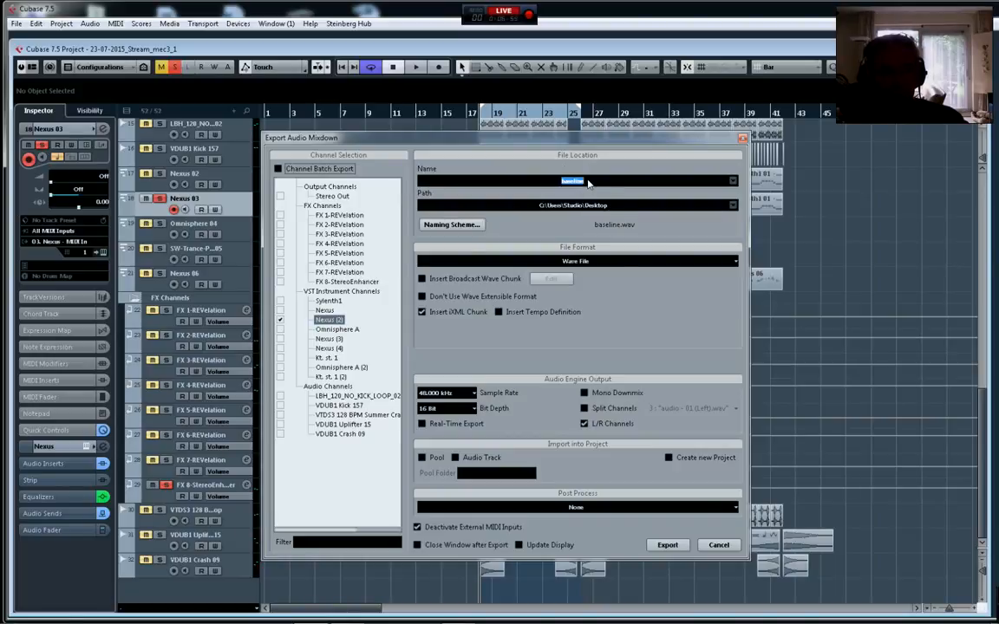
Export the mixdown as a wave file named "baseline hi cut" to the Desktop and close the export dialog
{"action": "left_click", "coordinate": [588, 182]}
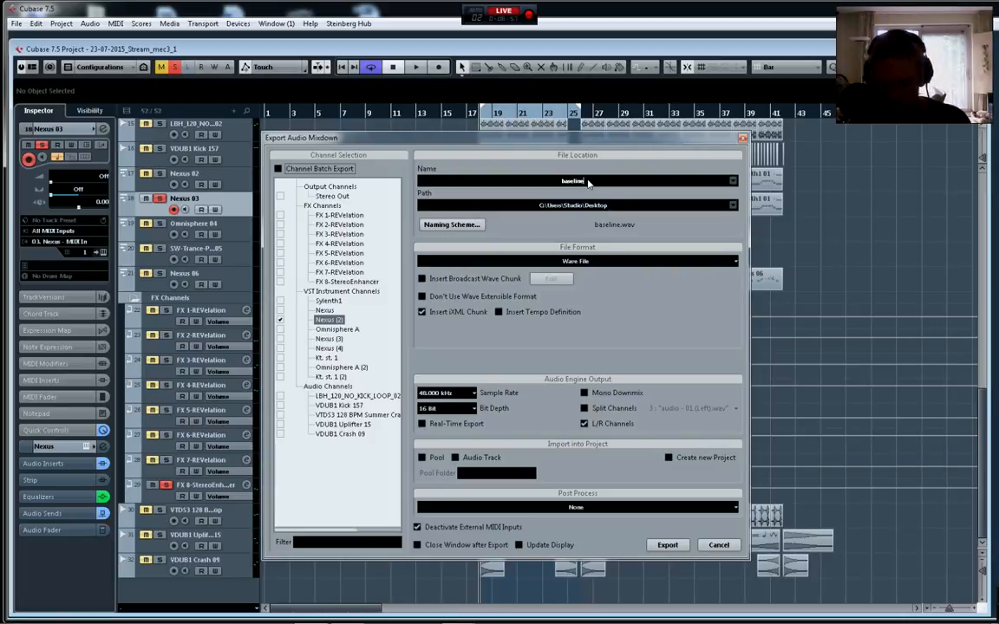
{"action": "type", "text": "hi c"}
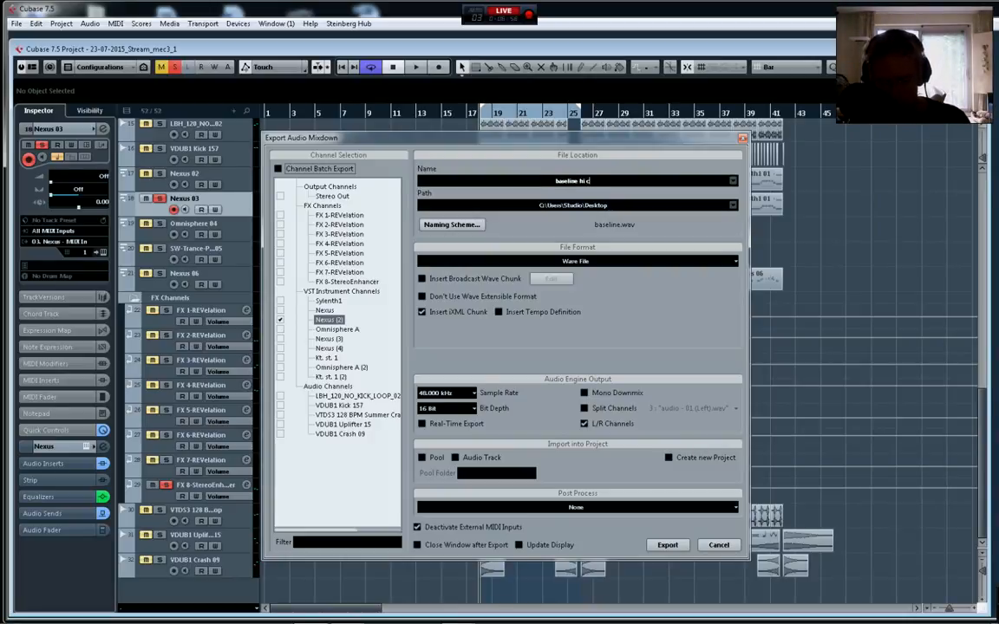
{"action": "type", "text": "ut"}
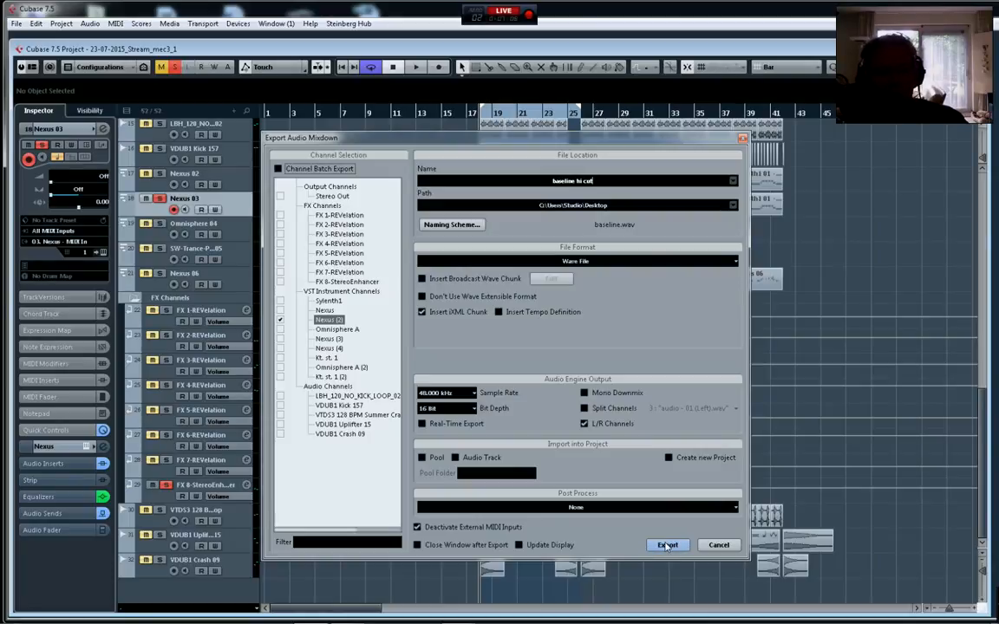
{"action": "left_click", "coordinate": [666, 545]}
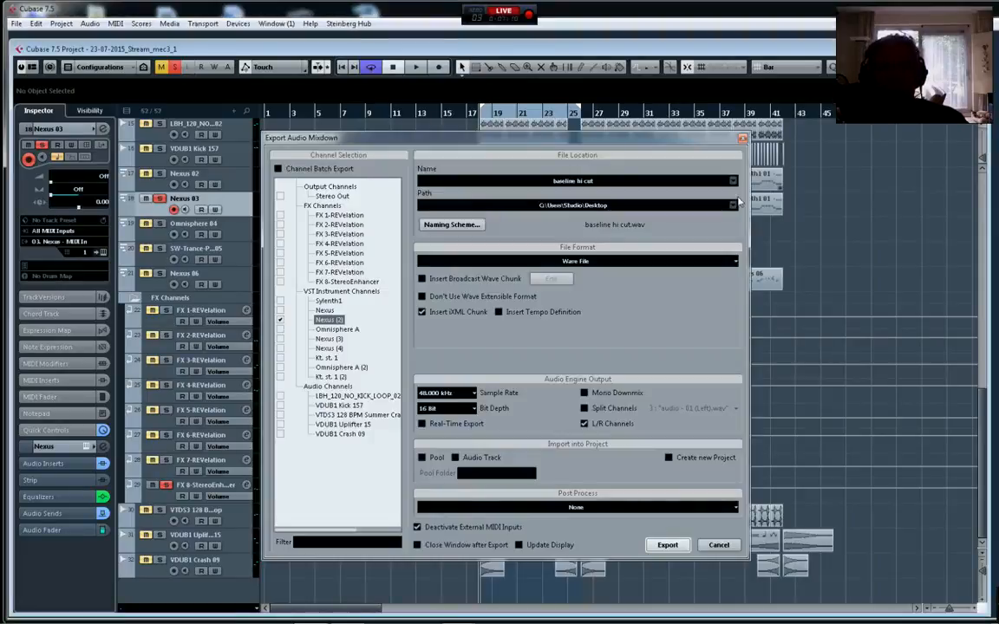
{"action": "left_click", "coordinate": [719, 545]}
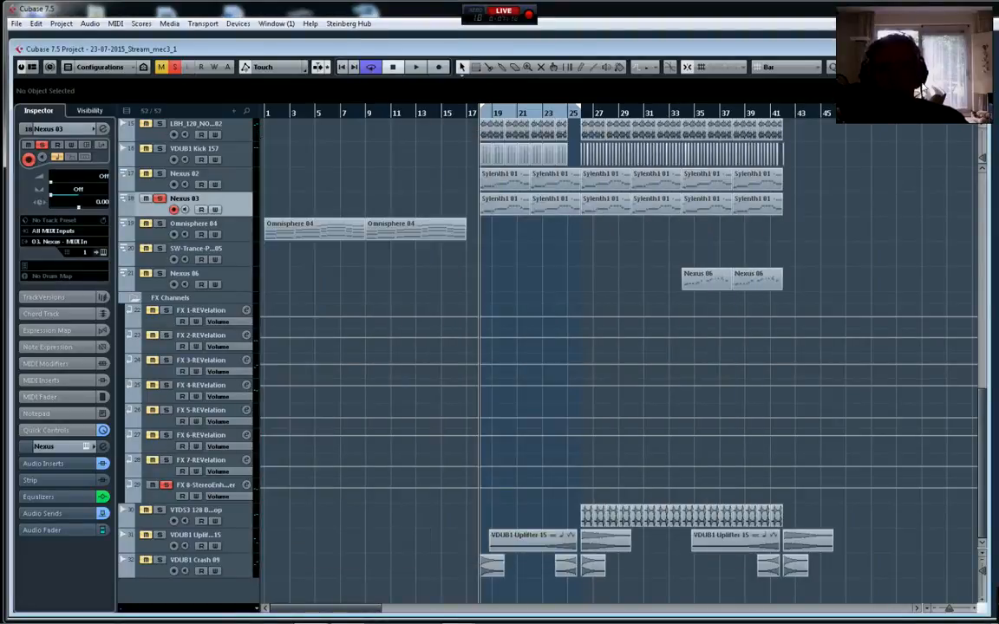
Switch to Adobe Audition, load the "baseline hi cut" wave file from the desktop, and play part of it
{"action": "left_click", "coordinate": [944, 6]}
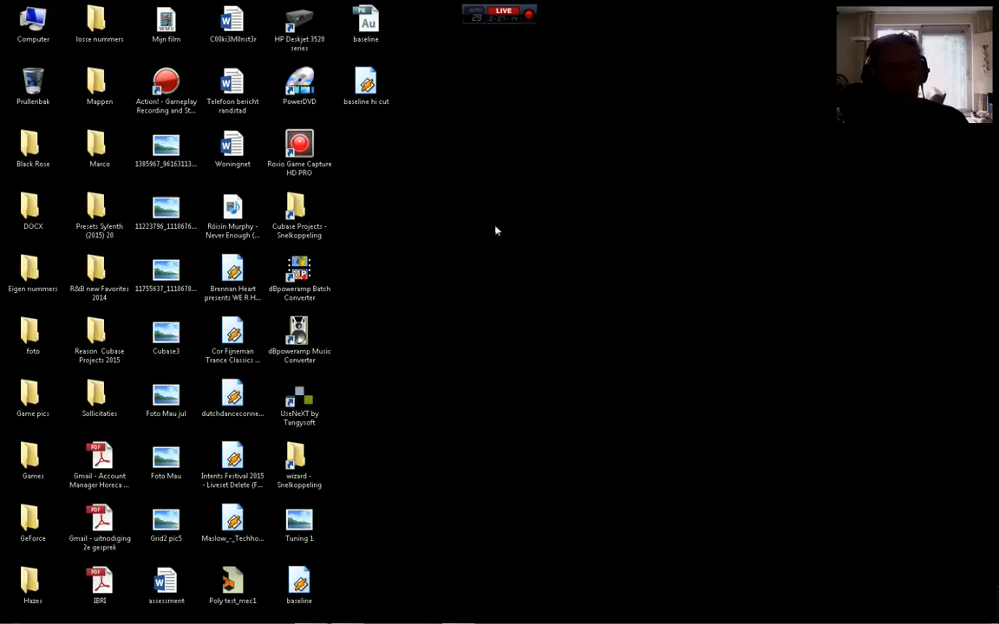
{"action": "mouse_move", "coordinate": [310, 620]}
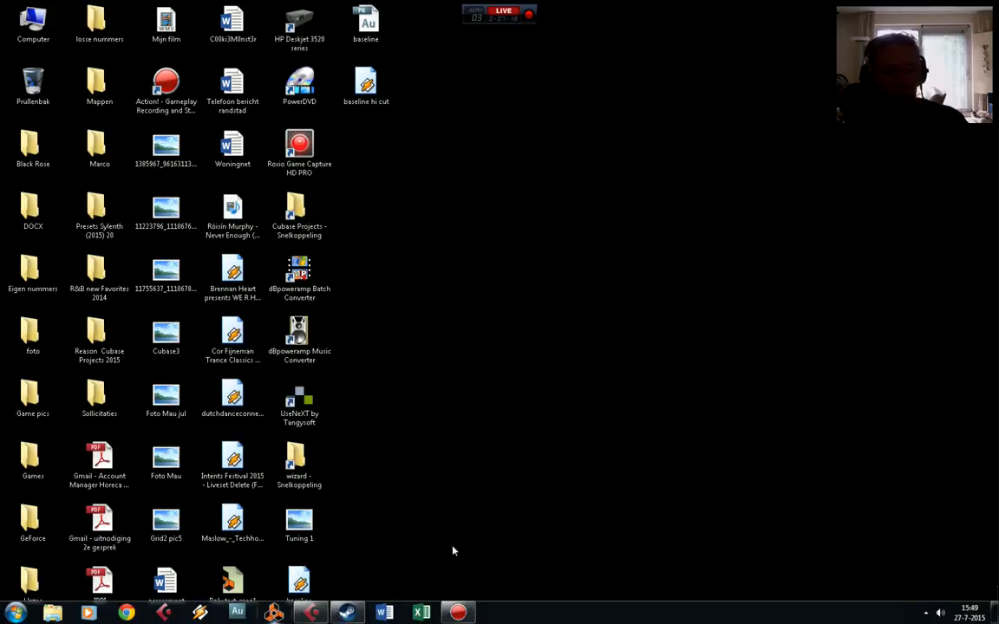
{"action": "left_click", "coordinate": [311, 614]}
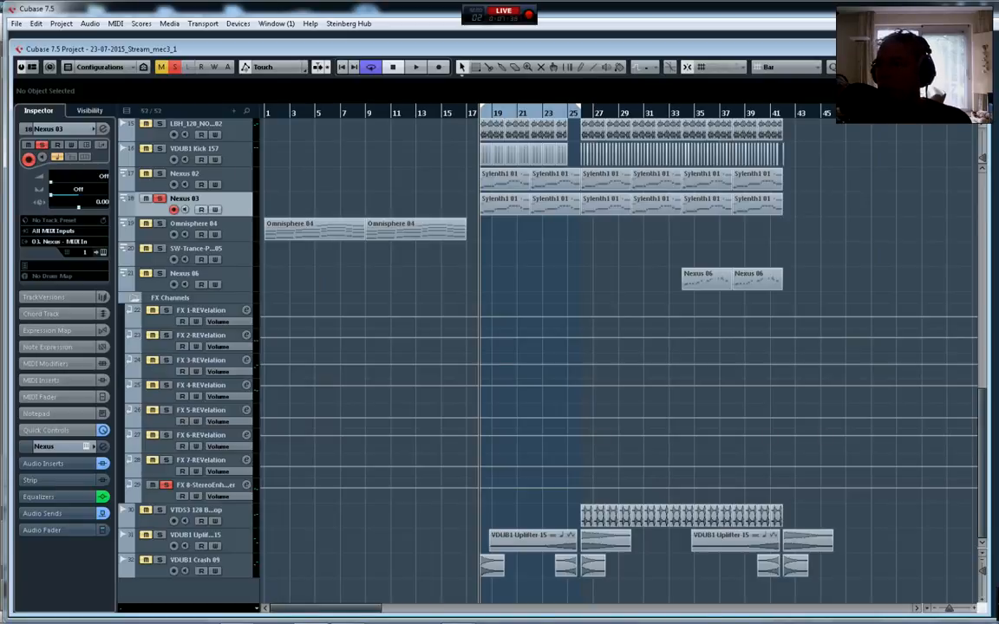
{"action": "key", "text": "alt+Tab"}
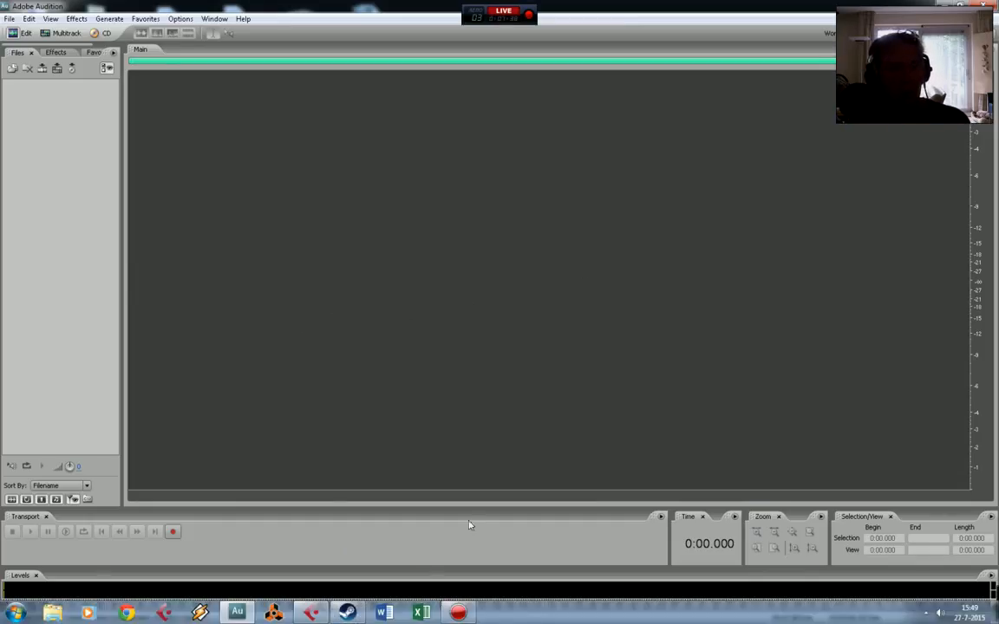
{"action": "left_click", "coordinate": [960, 4]}
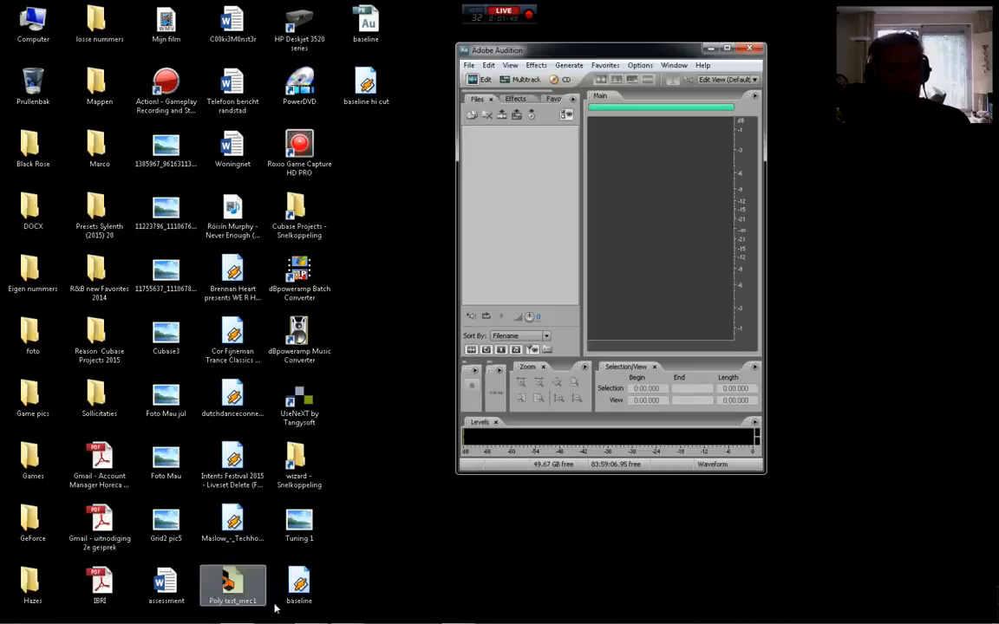
{"action": "mouse_move", "coordinate": [301, 587]}
{"action": "left_mouse_down"}
{"action": "mouse_move", "coordinate": [354, 544]}
{"action": "mouse_move", "coordinate": [301, 590]}
{"action": "left_mouse_up"}
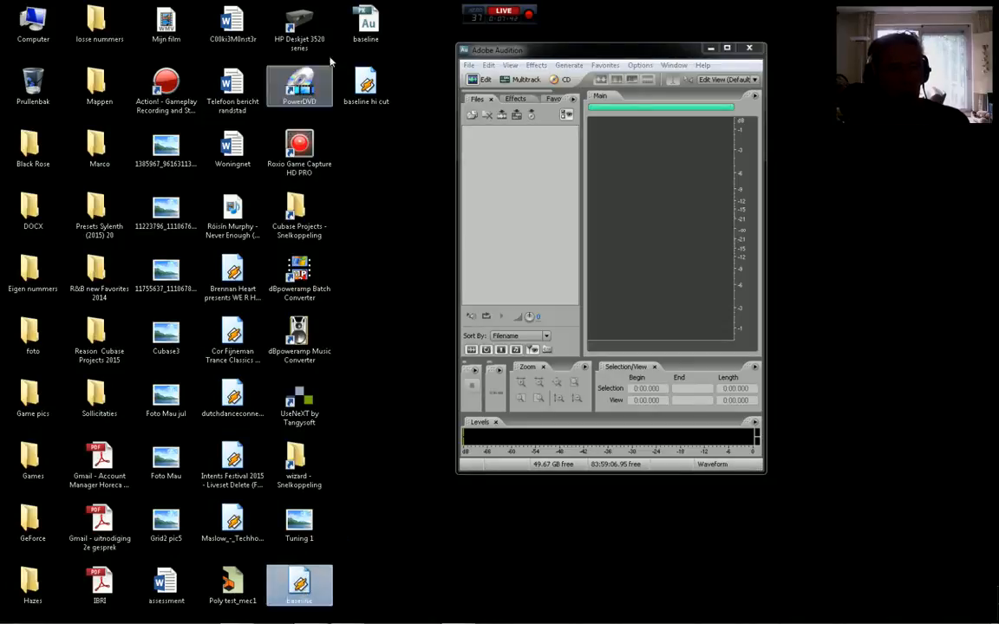
{"action": "left_click_drag", "start_coordinate": [365, 84], "coordinate": [618, 219]}
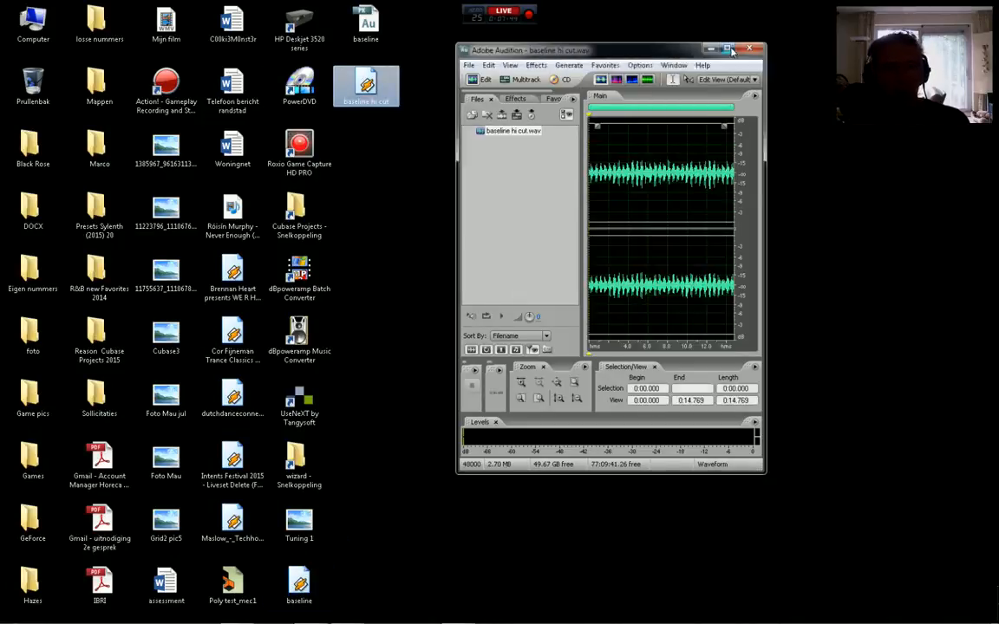
{"action": "left_click", "coordinate": [727, 47]}
{"action": "key", "text": "space"}
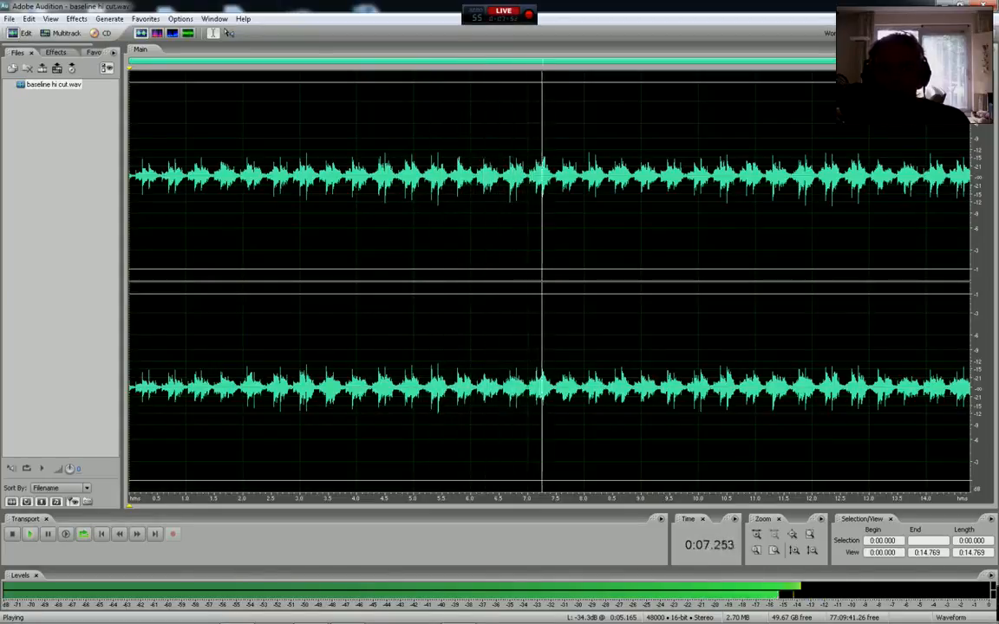
{"action": "key", "text": "space"}
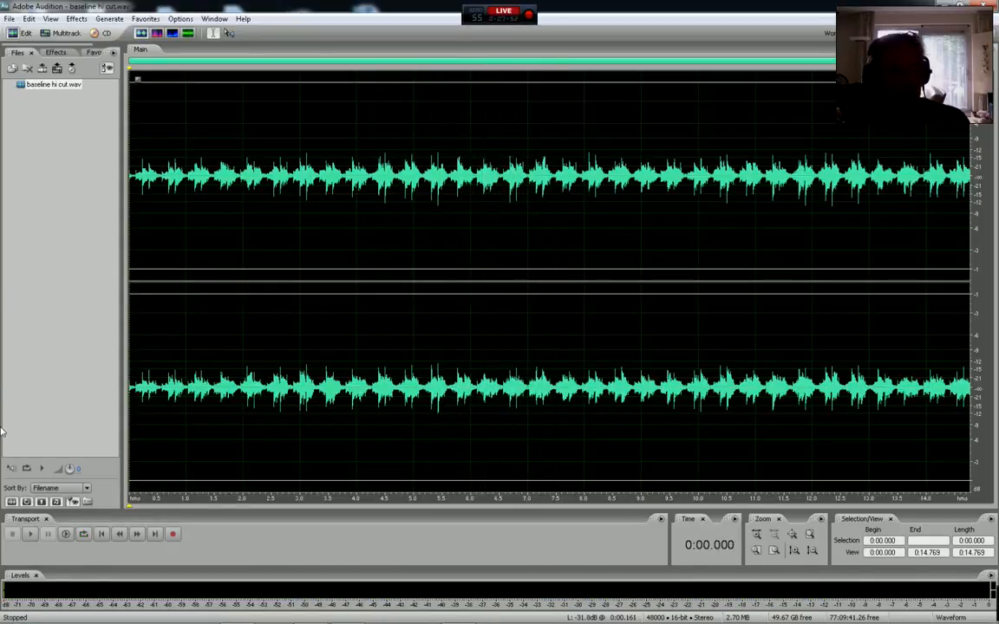
Open the Doppler Shifter effect with the Eye of Tornado preset and preview it, comparing against bypass
{"action": "left_click", "coordinate": [77, 18]}
{"action": "mouse_move", "coordinate": [109, 19]}
{"action": "mouse_move", "coordinate": [76, 19]}
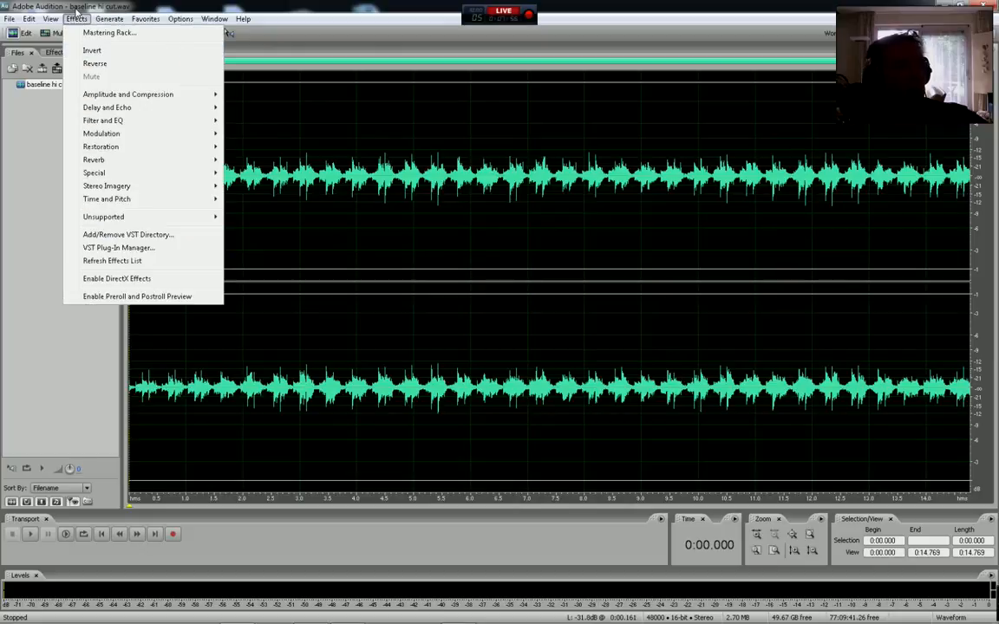
{"action": "mouse_move", "coordinate": [93, 191]}
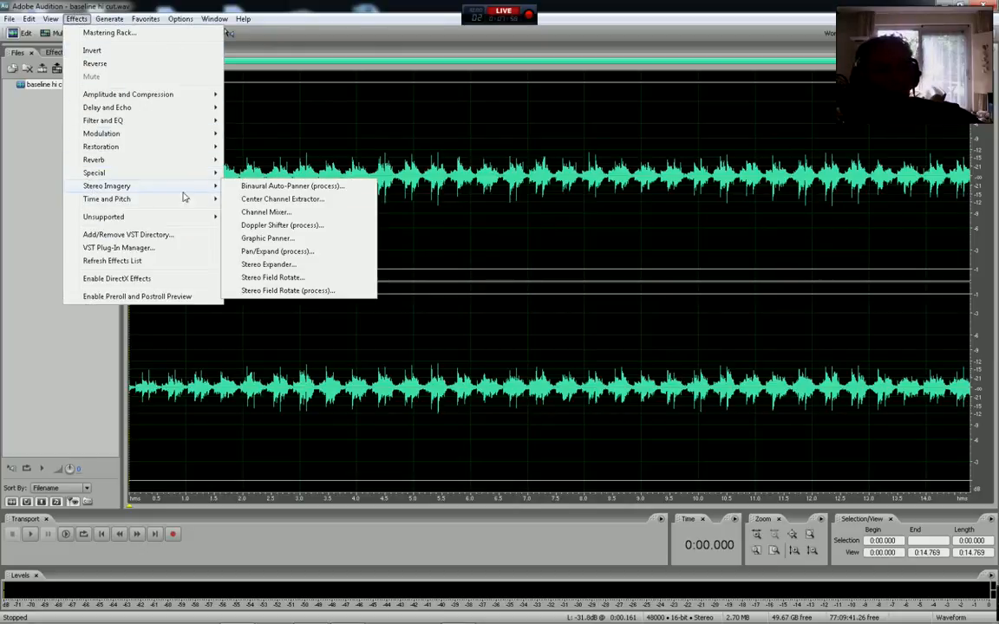
{"action": "left_click", "coordinate": [295, 227]}
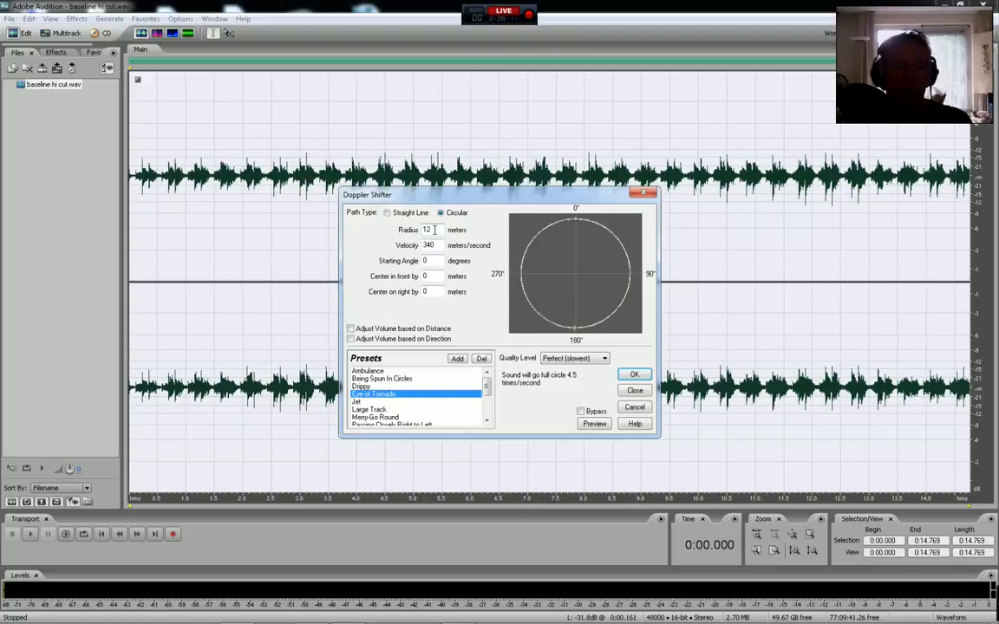
{"action": "left_click", "coordinate": [594, 424]}
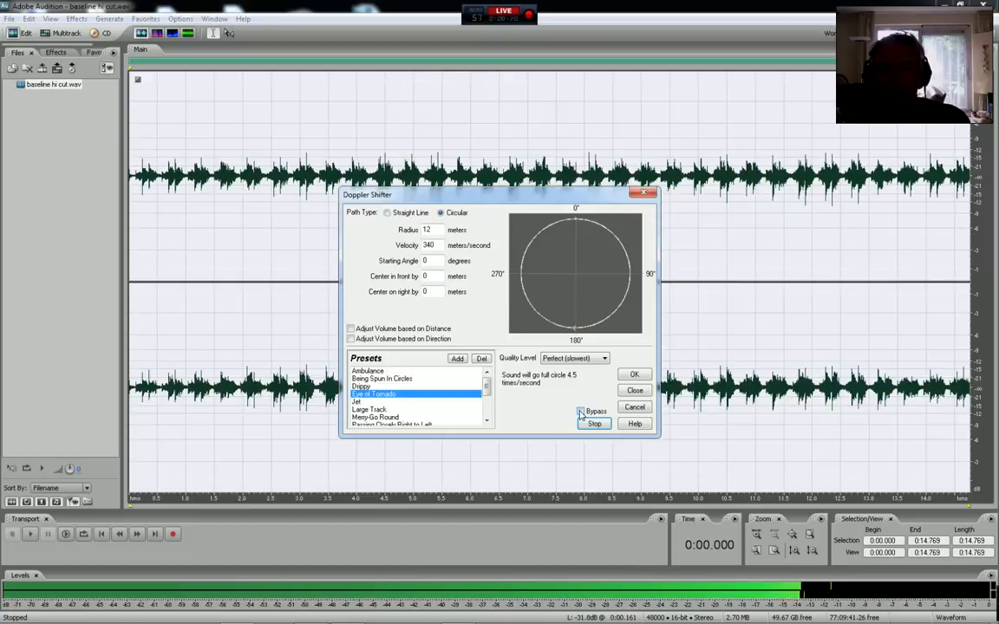
{"action": "left_click", "coordinate": [580, 412]}
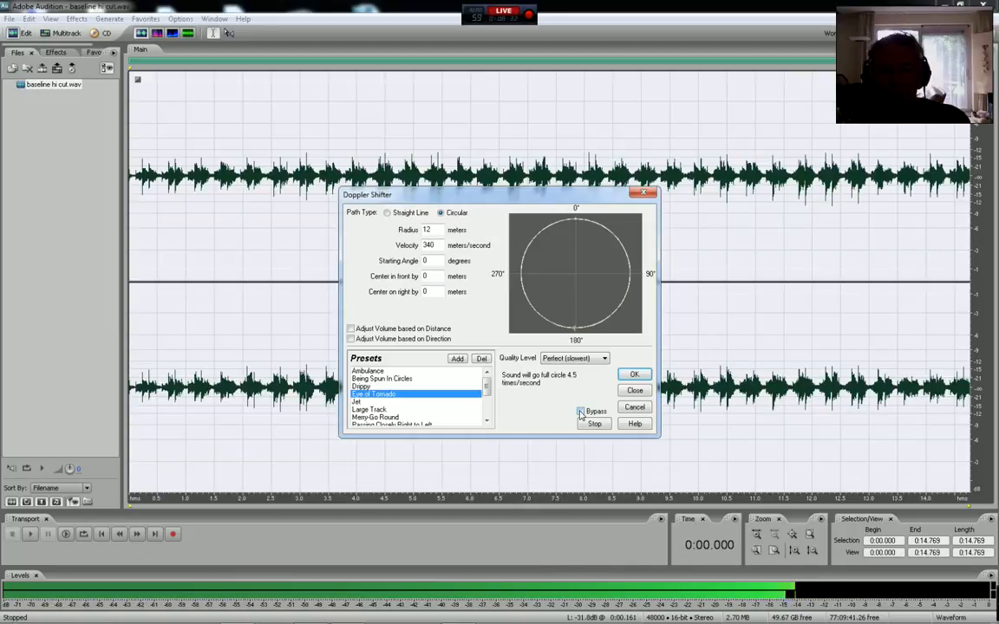
Try Doppler Shifter radii of 5 and 20 meters during the preview and compare with the bypassed sound
{"action": "double_click", "coordinate": [430, 229]}
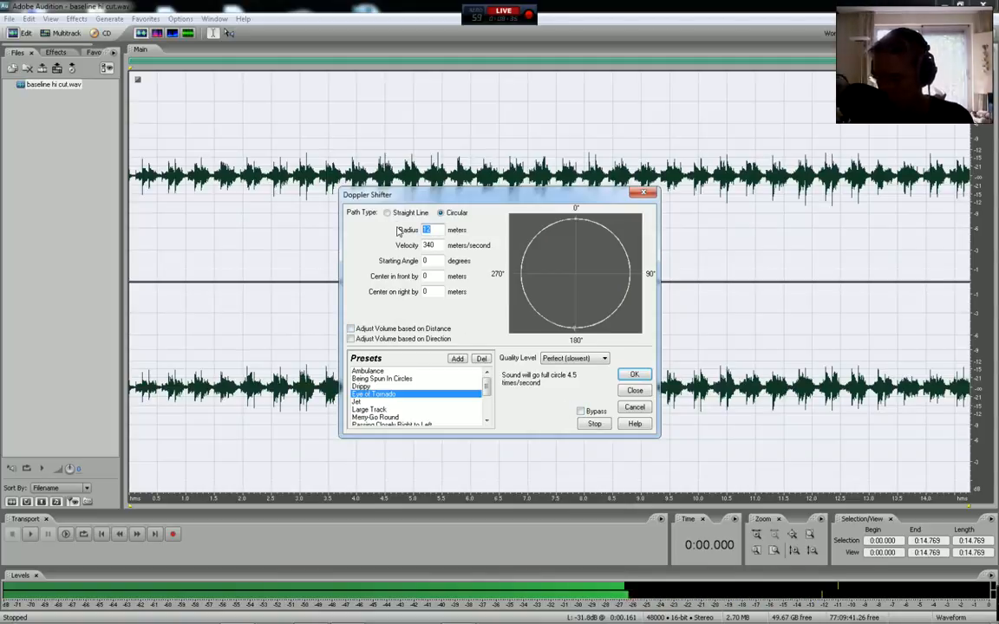
{"action": "type", "text": "5"}
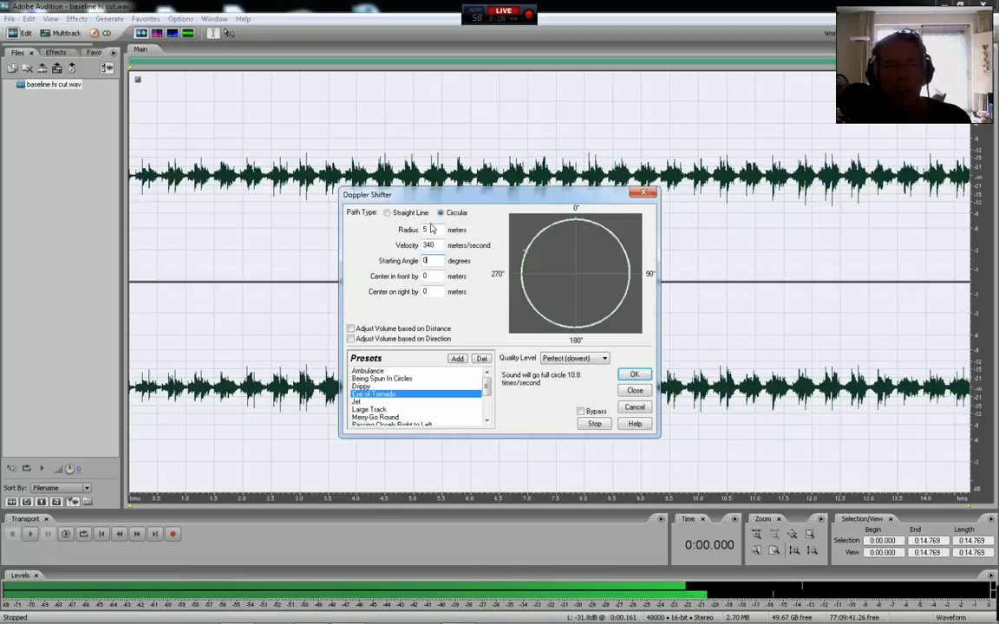
{"action": "type", "text": "20"}
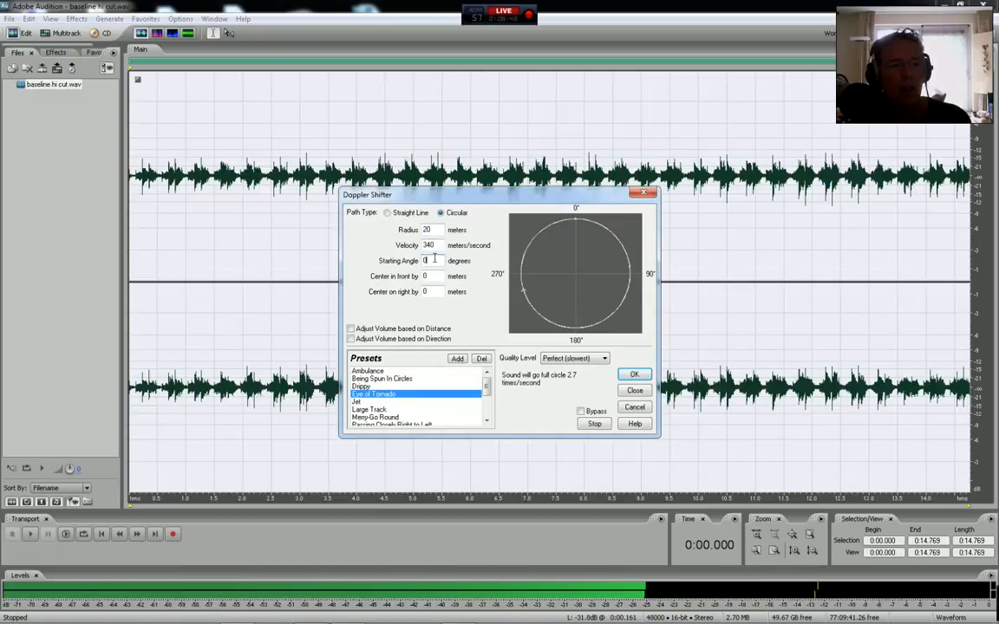
{"action": "left_click", "coordinate": [581, 414]}
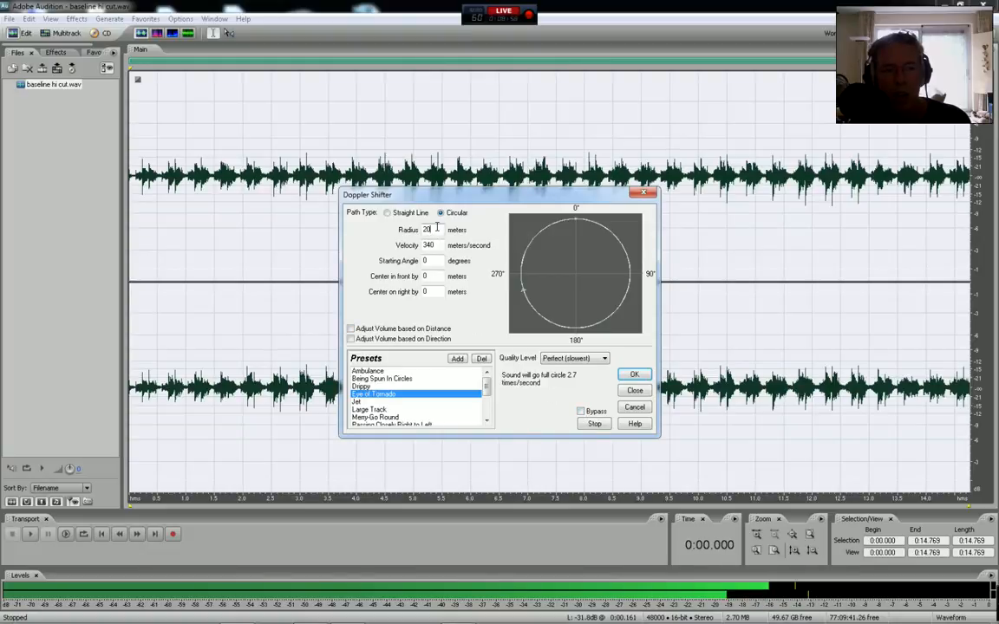
Apply the Doppler Shifter with a radius of 12 meters and play the start of the processed audio
{"action": "type", "text": "12"}
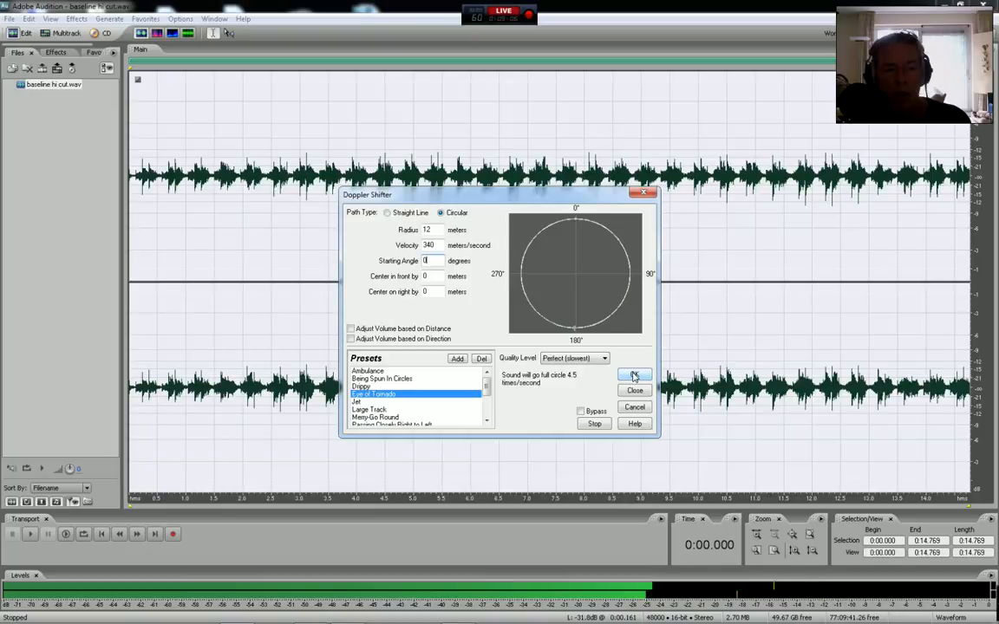
{"action": "left_click", "coordinate": [634, 377]}
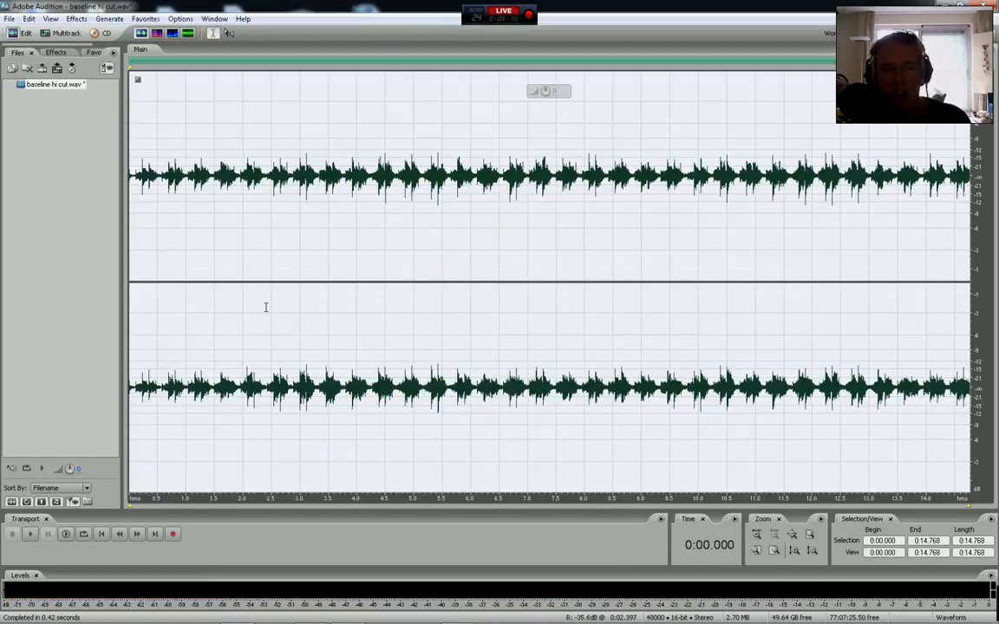
{"action": "key", "text": "space"}
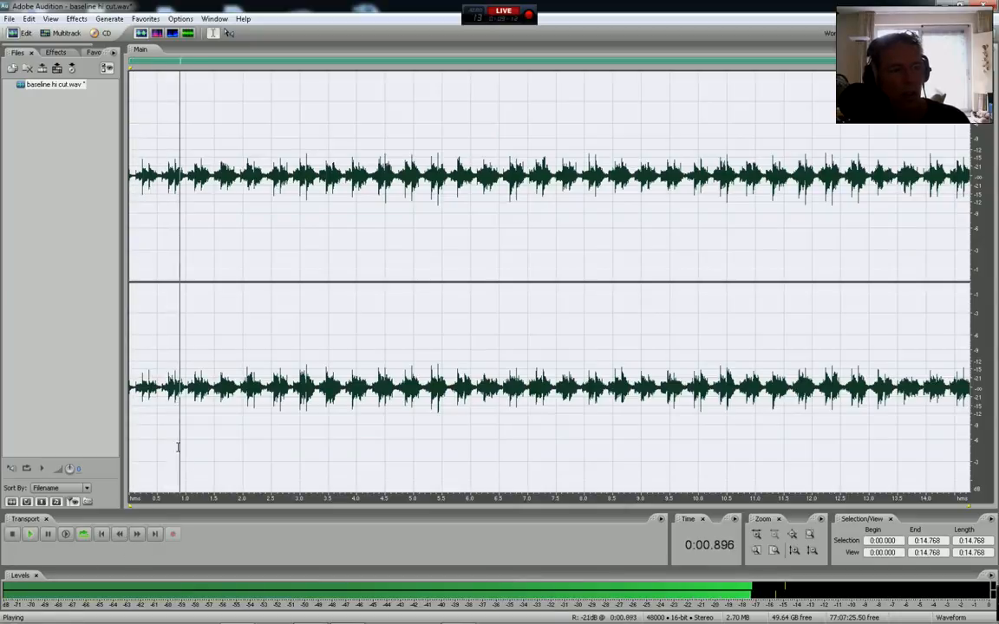
{"action": "key", "text": "space"}
Save the processed "baseline hi cut" file and close Adobe Audition
{"action": "left_click", "coordinate": [9, 18]}
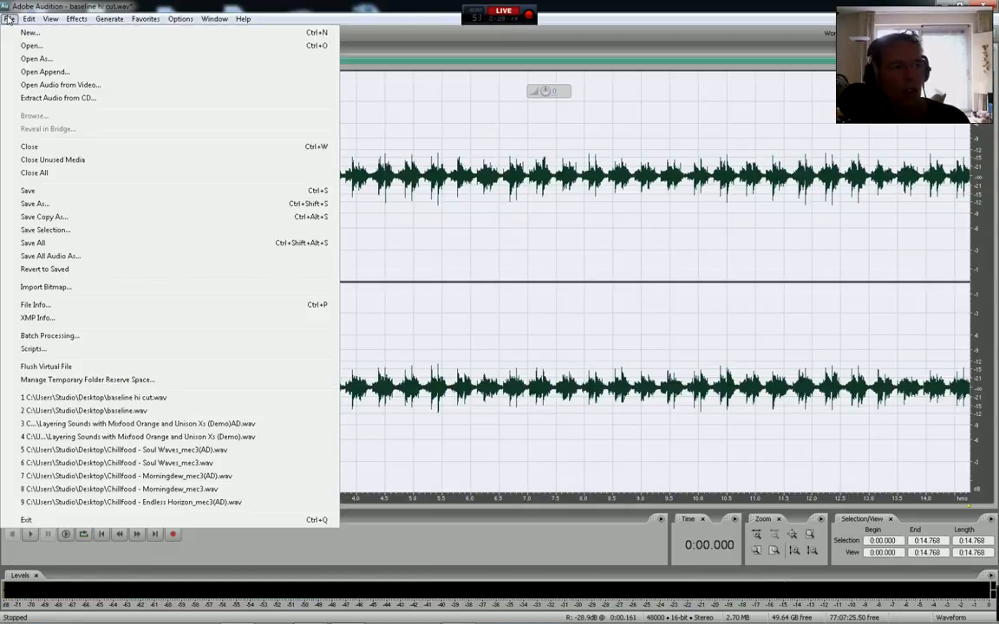
{"action": "left_click", "coordinate": [38, 191]}
{"action": "left_click", "coordinate": [985, 7]}
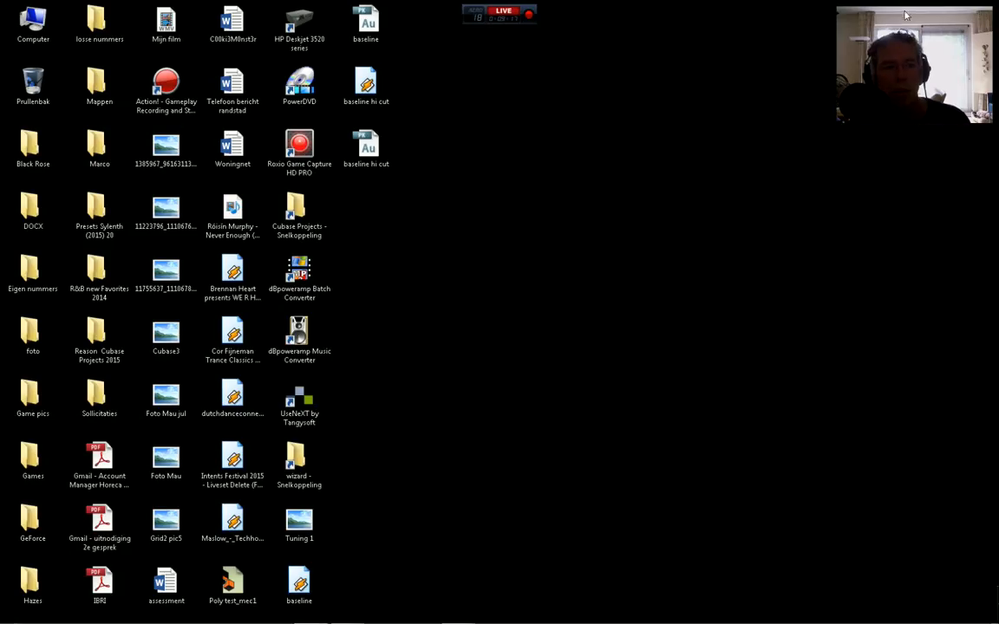
Switch back to Cubase and import the "baseline hi cut" audio file from the desktop into the project, accepting the import options
{"action": "left_click", "coordinate": [347, 613]}
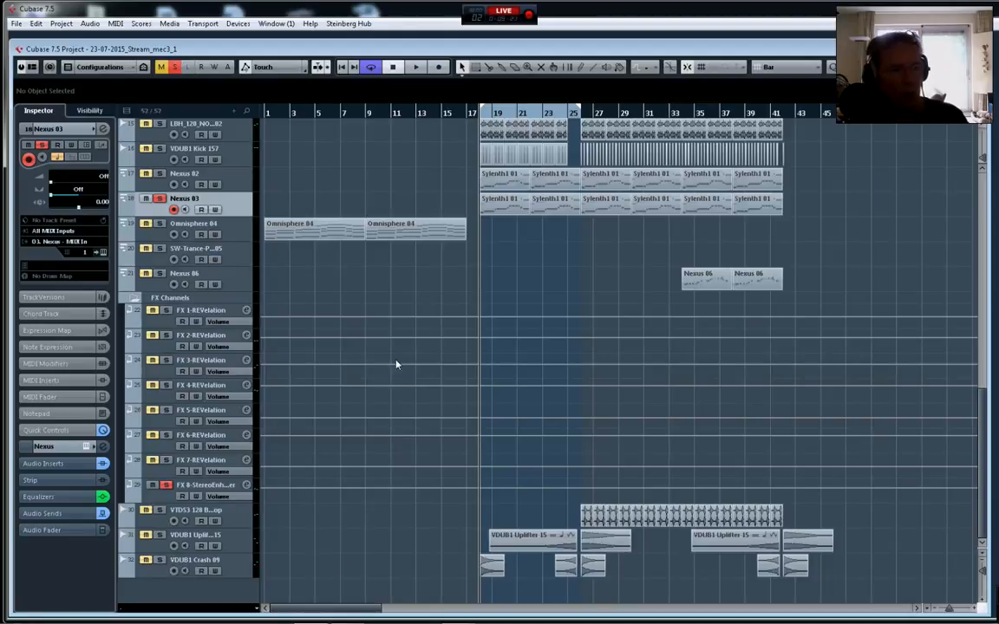
{"action": "left_click", "coordinate": [16, 23]}
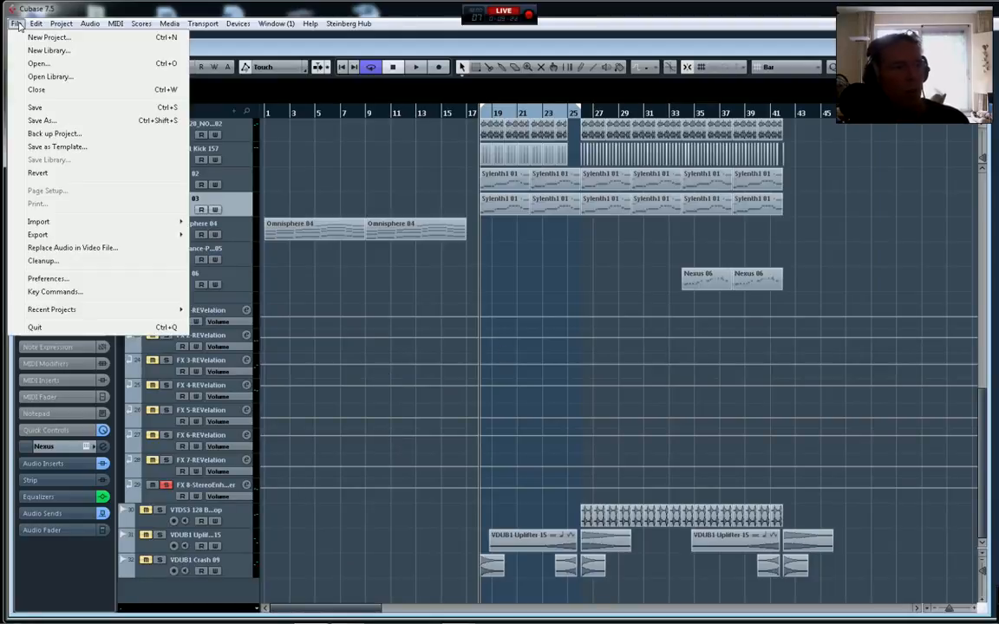
{"action": "mouse_move", "coordinate": [180, 222]}
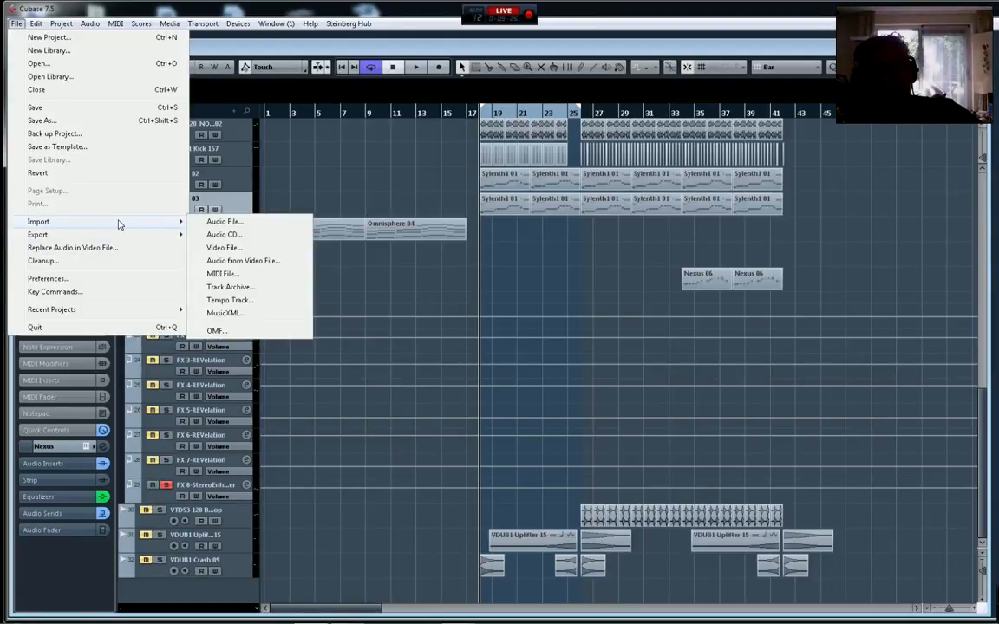
{"action": "left_click", "coordinate": [223, 222]}
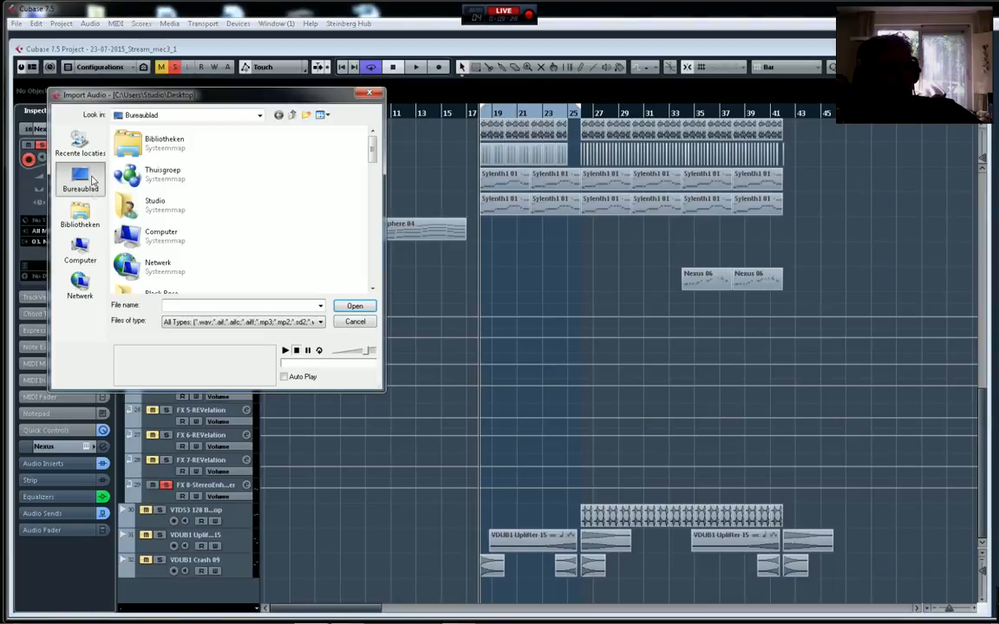
{"action": "scroll", "coordinate": [251, 176], "scroll_direction": "down", "scroll_amount": 8}
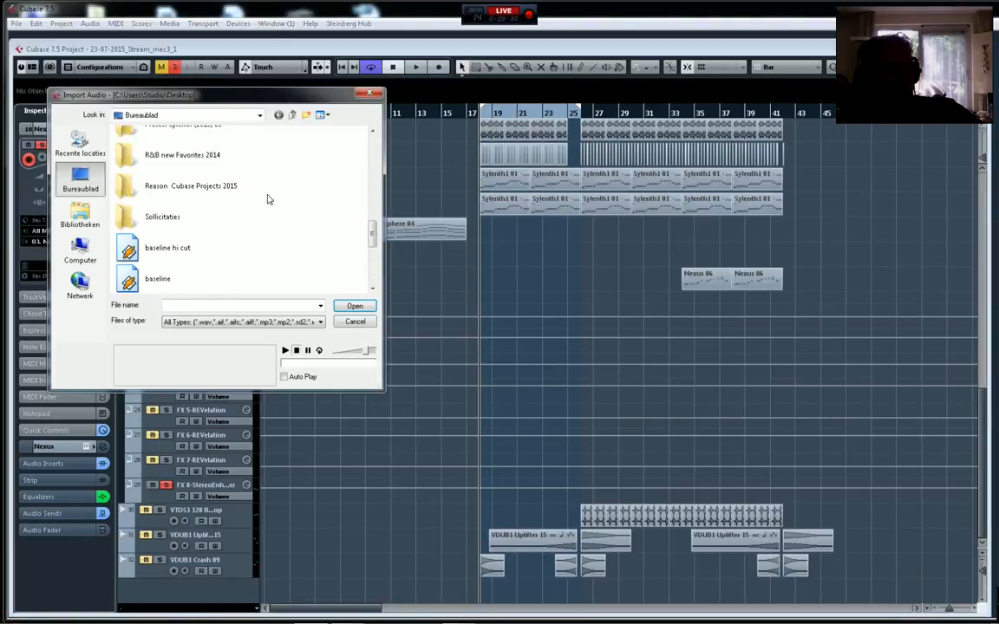
{"action": "left_click", "coordinate": [201, 244]}
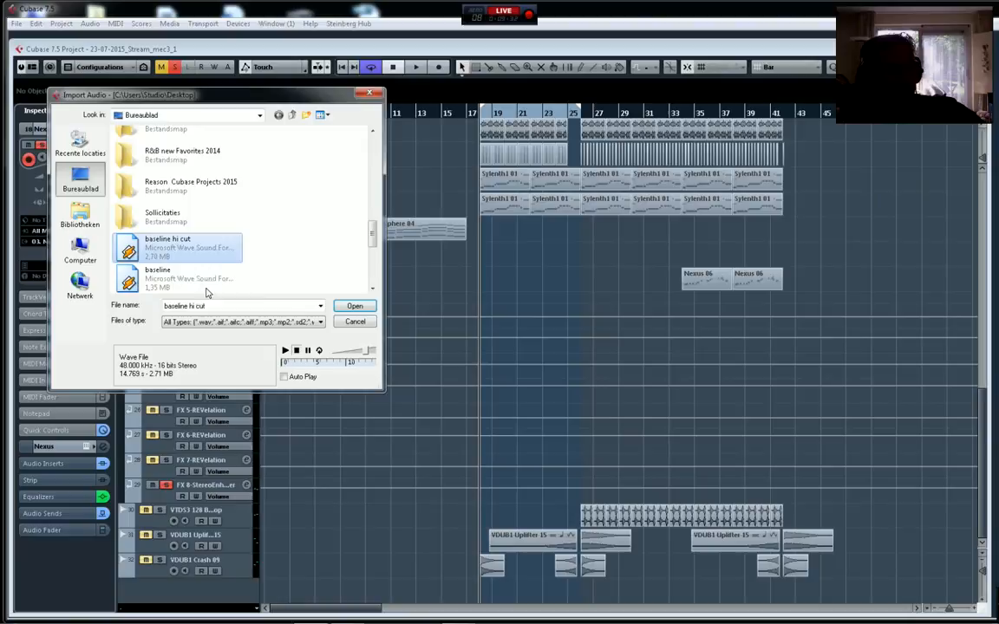
{"action": "left_click", "coordinate": [354, 305]}
{"action": "left_click", "coordinate": [544, 377]}
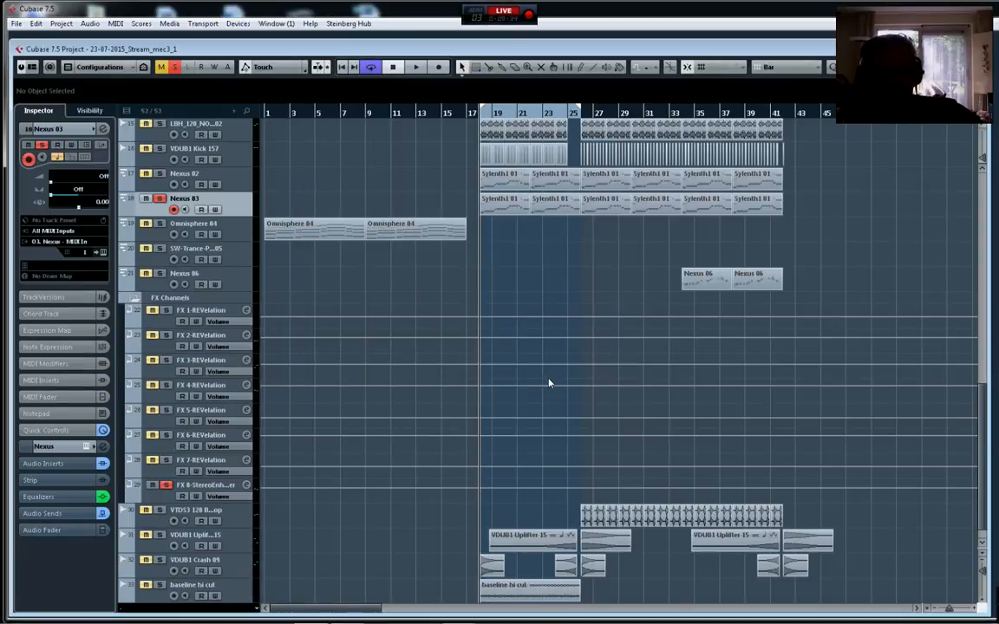
Normalize the imported "baseline hi cut" audio event to a maximum of 0.00 dB
{"action": "left_click", "coordinate": [531, 573]}
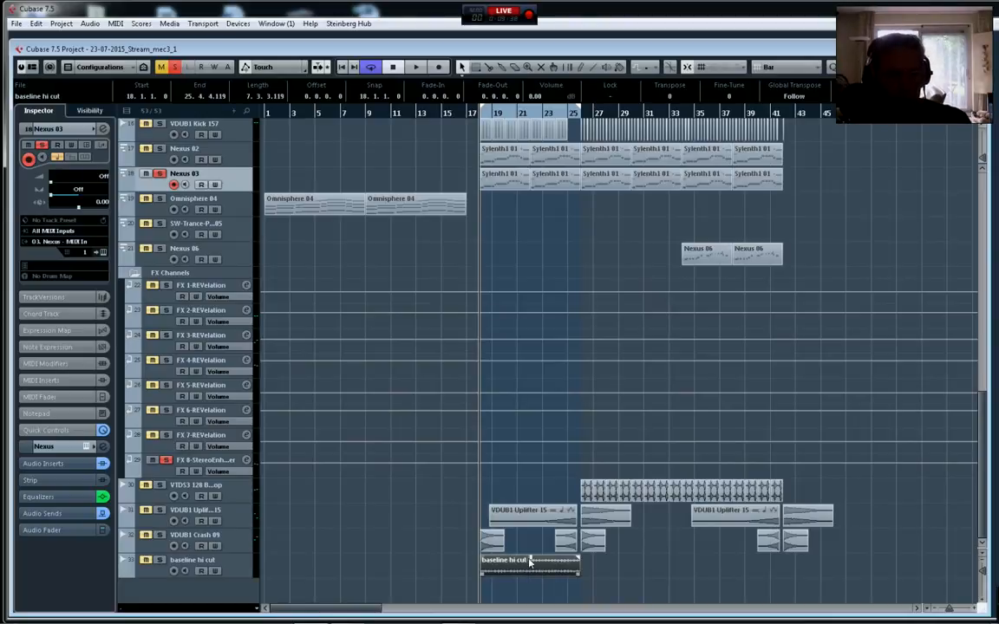
{"action": "left_click", "coordinate": [982, 579]}
{"action": "left_click_drag", "start_coordinate": [982, 579], "coordinate": [985, 580]}
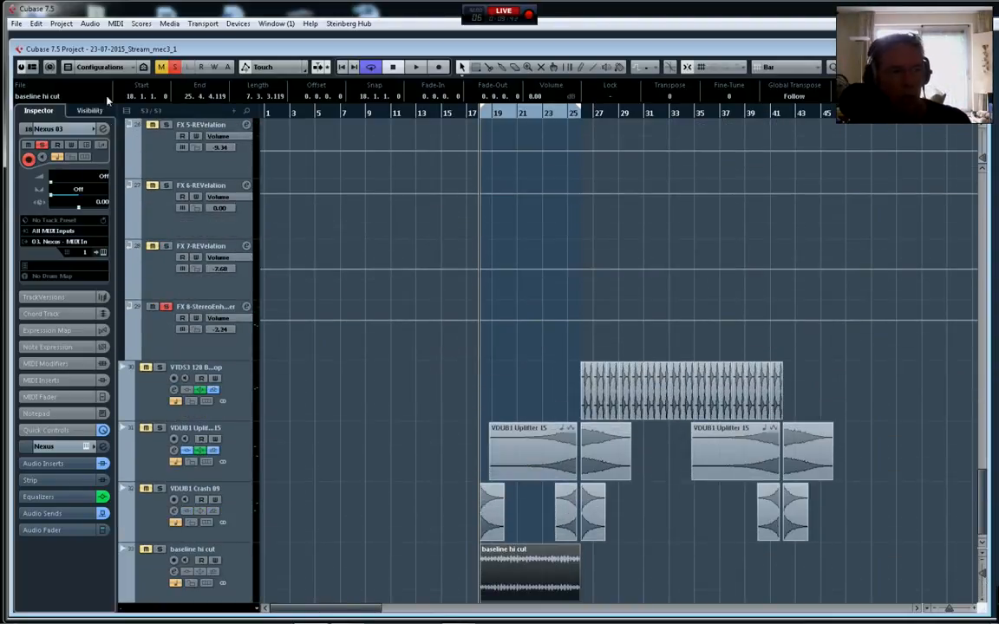
{"action": "left_click", "coordinate": [89, 23]}
{"action": "left_click", "coordinate": [116, 23]}
{"action": "left_click", "coordinate": [89, 23]}
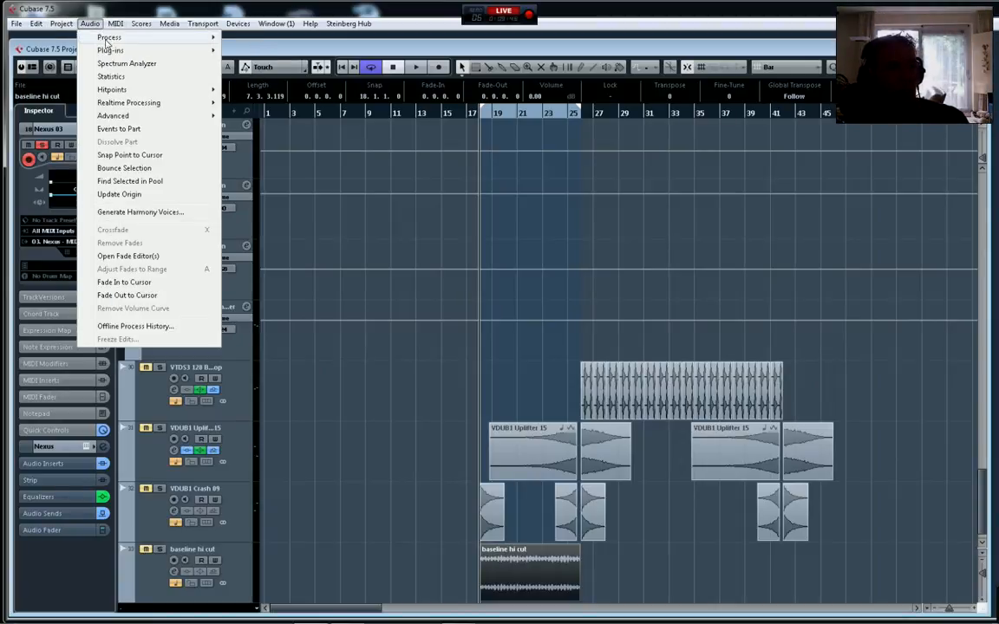
{"action": "mouse_move", "coordinate": [185, 42]}
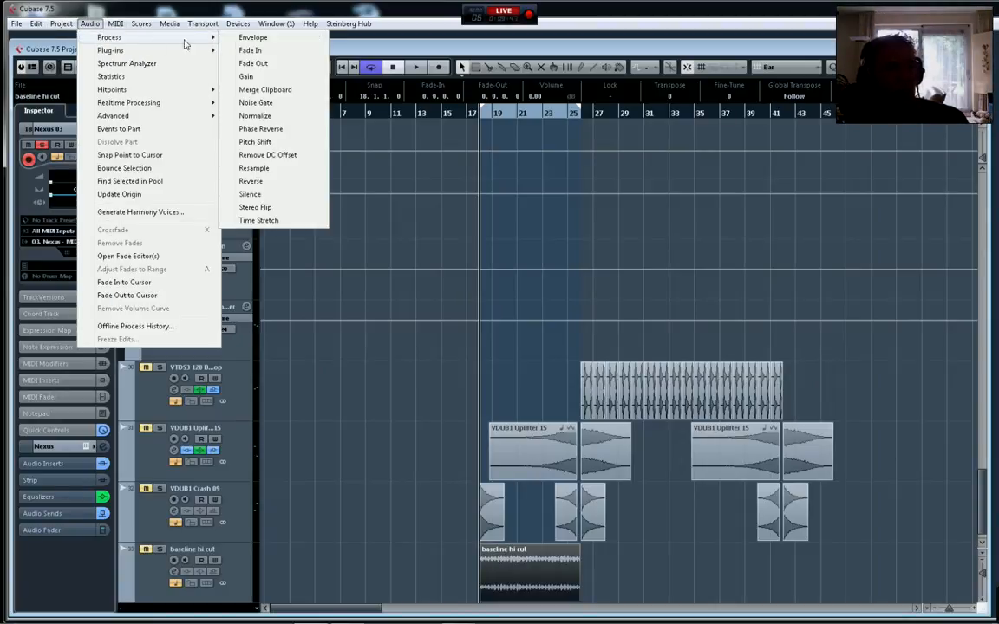
{"action": "left_click", "coordinate": [255, 116]}
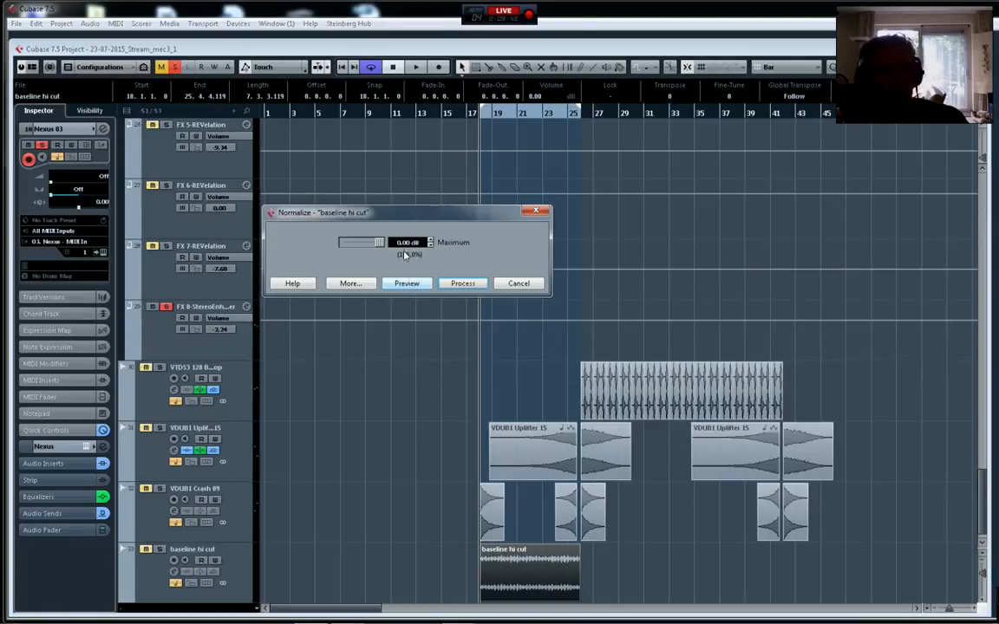
{"action": "left_click", "coordinate": [457, 286]}
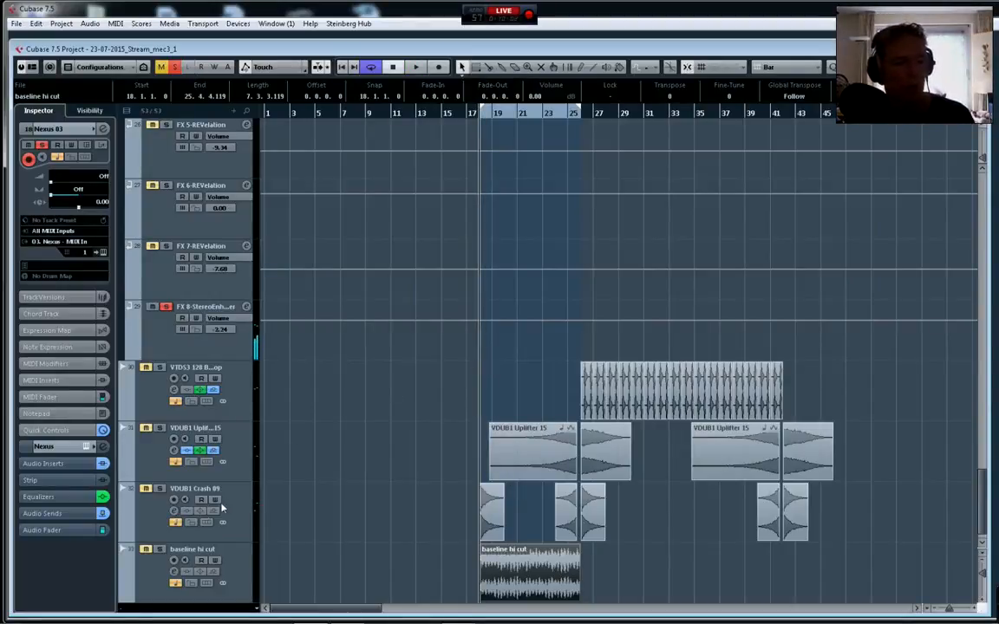
Play the "baseline hi cut" track soloed instead of Nexus 03 and lower its mixer fader to about -36.4 dB
{"action": "scroll", "coordinate": [363, 460], "scroll_direction": "up", "scroll_amount": 10}
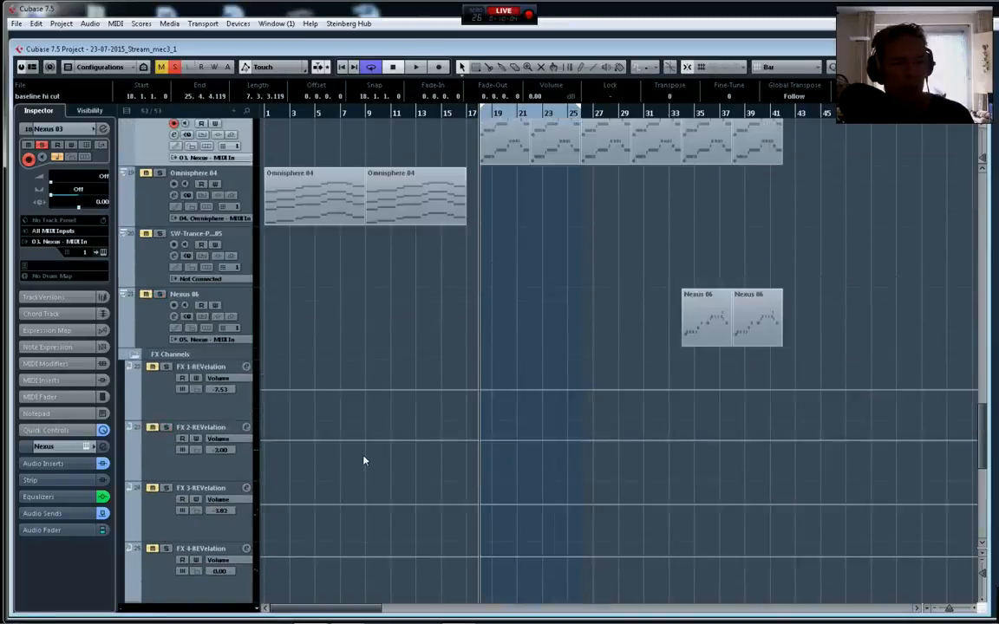
{"action": "left_click", "coordinate": [160, 210]}
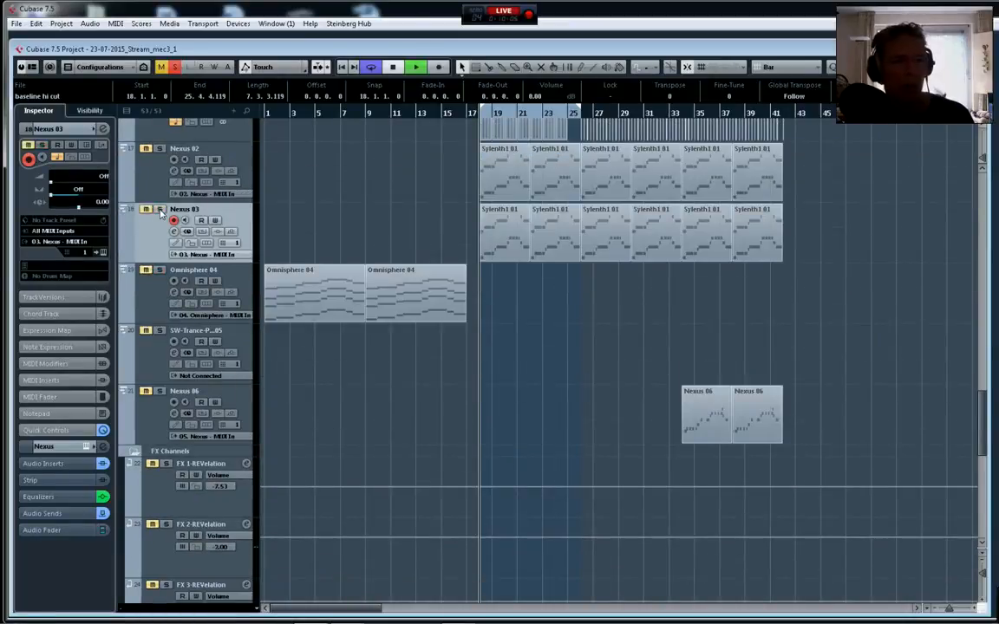
{"action": "key", "text": "space"}
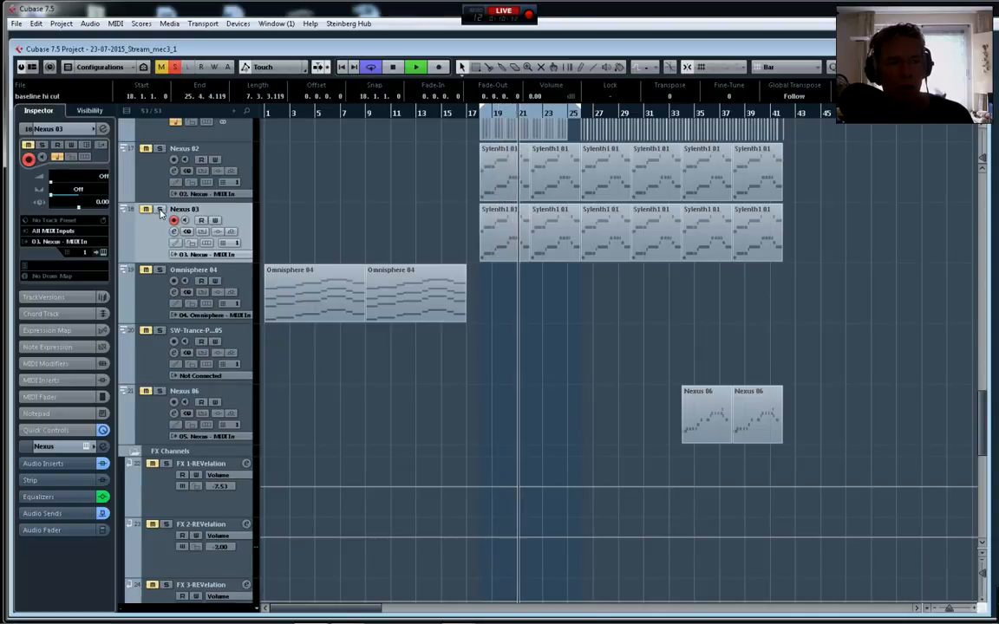
{"action": "key", "text": "F3"}
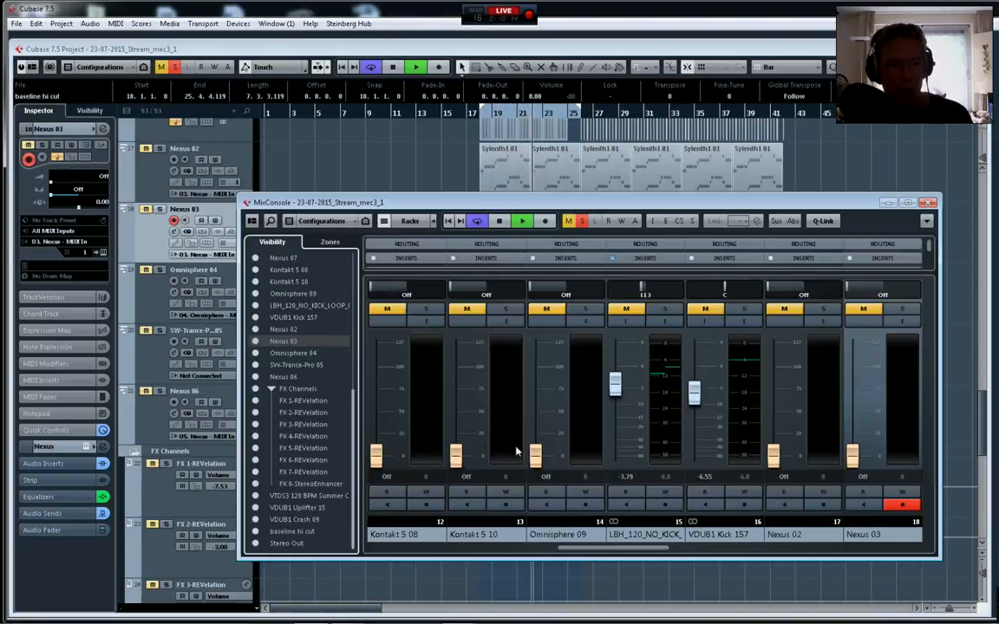
{"action": "left_click_drag", "start_coordinate": [411, 552], "coordinate": [794, 480]}
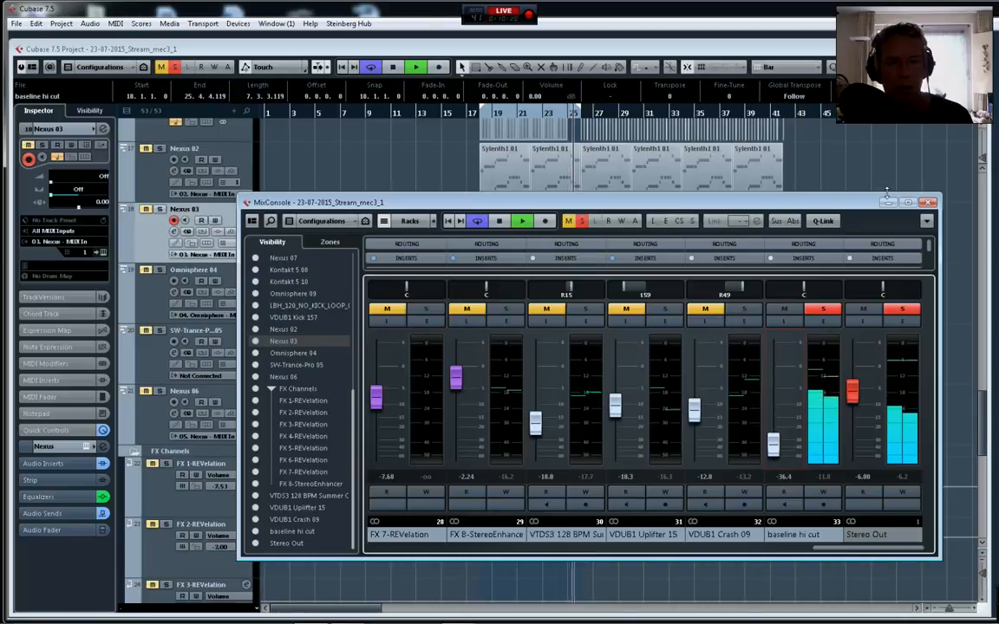
{"action": "key", "text": "F3"}
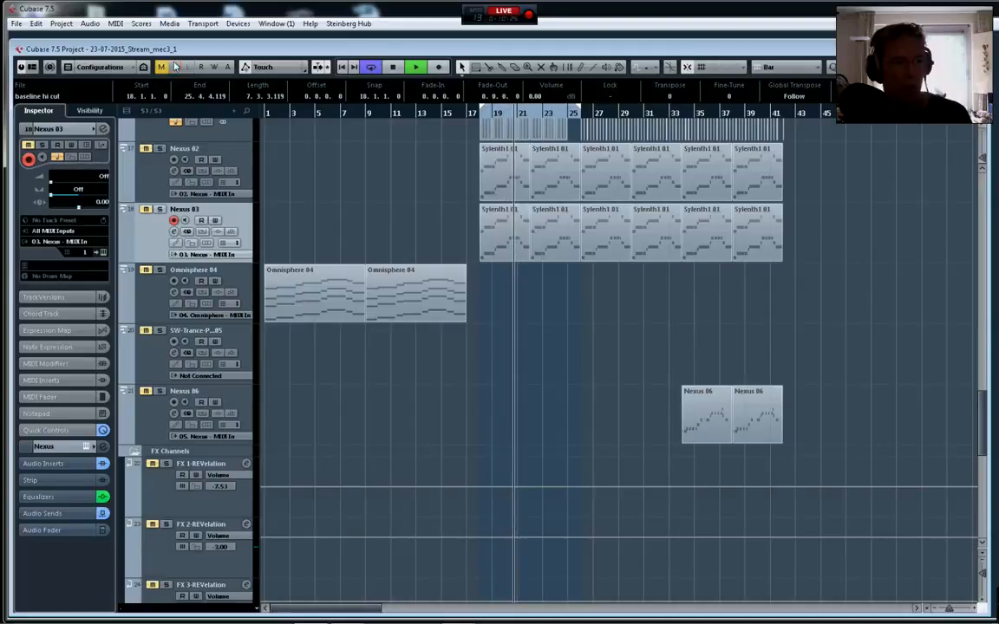
Clear all solos and mute Nexus 03 so that "baseline hi cut" plays within the full mix
{"action": "left_click", "coordinate": [146, 209]}
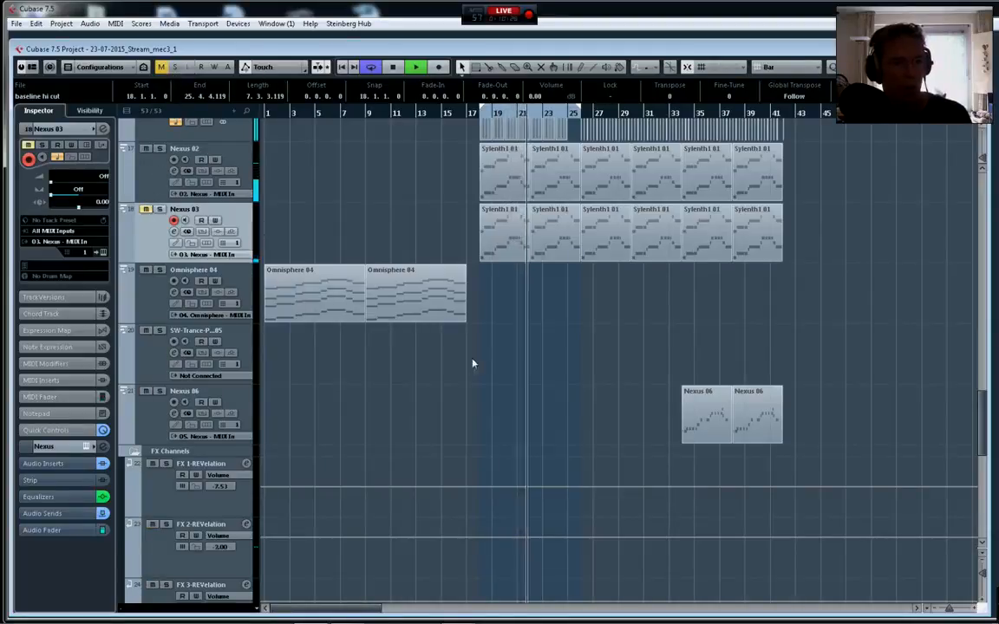
{"action": "scroll", "coordinate": [496, 354], "scroll_direction": "down", "scroll_amount": 10}
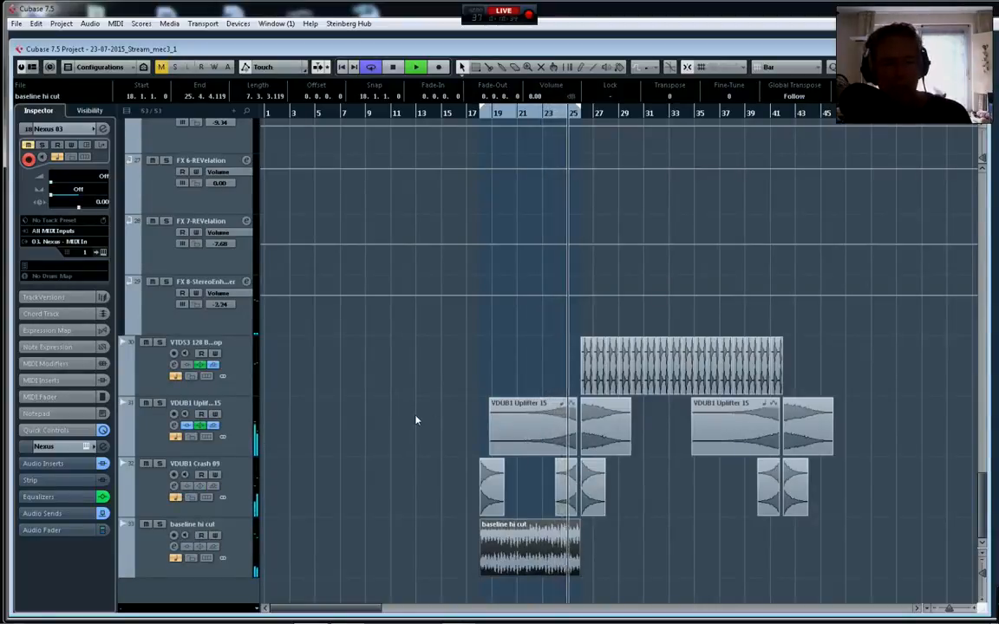
{"action": "scroll", "coordinate": [415, 421], "scroll_direction": "up", "scroll_amount": 3}
{"action": "scroll", "coordinate": [416, 420], "scroll_direction": "down", "scroll_amount": 3}
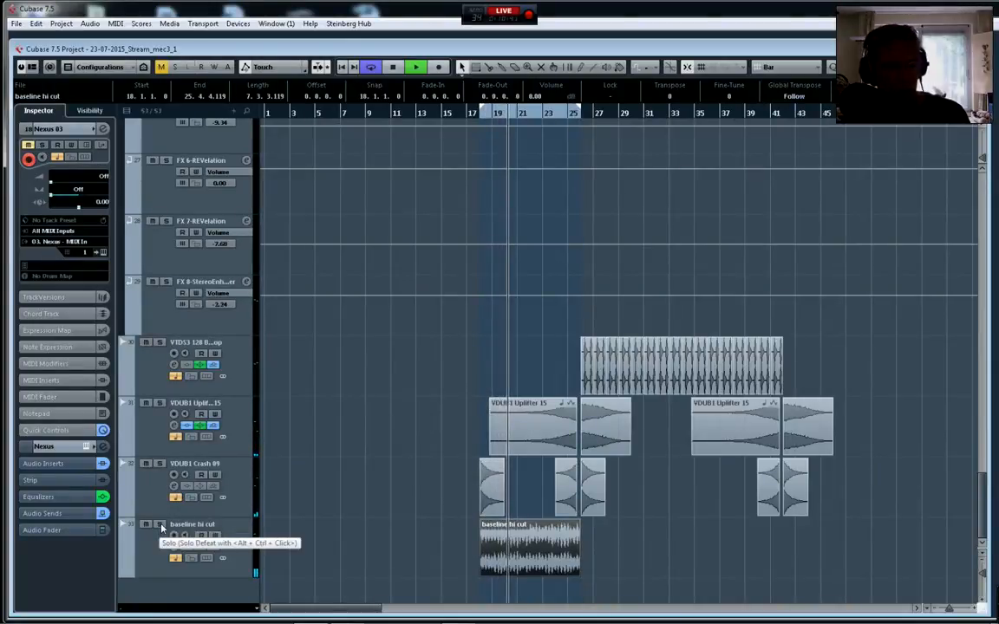
Raise the "baseline hi cut" mixer fader to about -10.1 dB while the mix plays
{"action": "key", "text": "F3"}
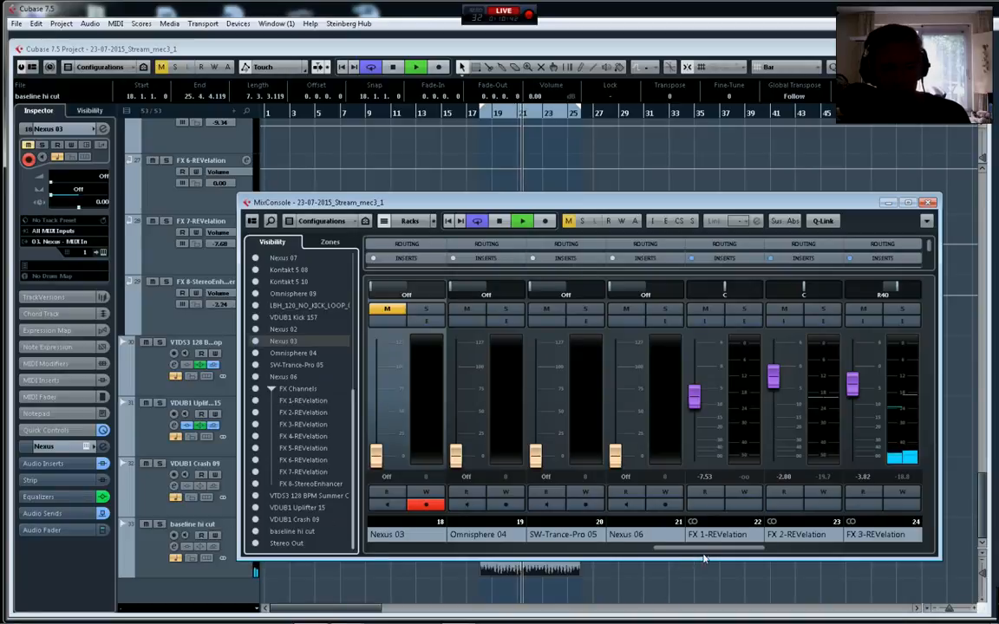
{"action": "left_click_drag", "start_coordinate": [702, 552], "coordinate": [896, 550]}
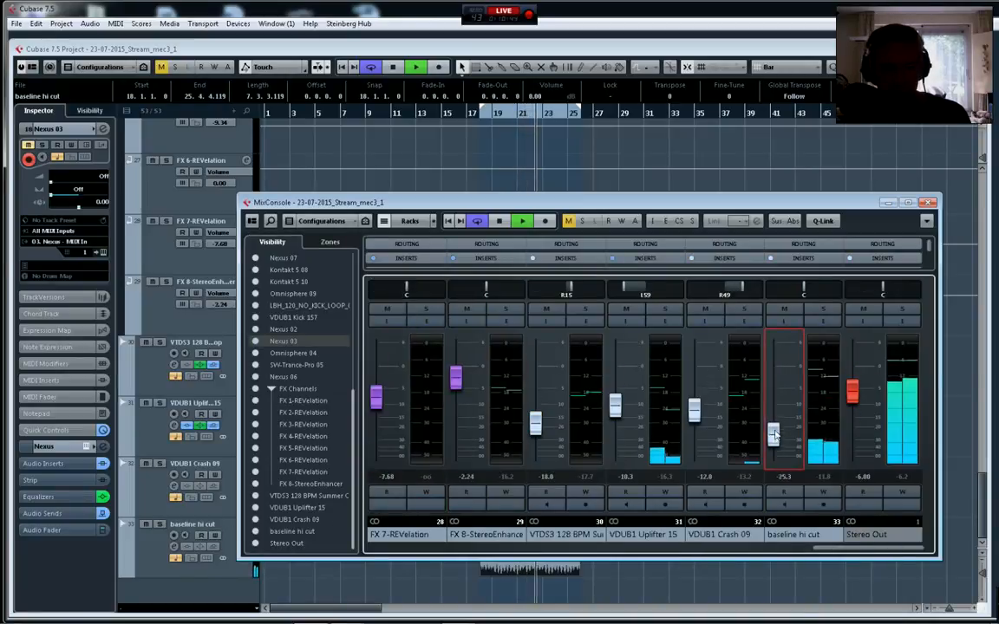
{"action": "left_click_drag", "start_coordinate": [775, 434], "coordinate": [774, 407]}
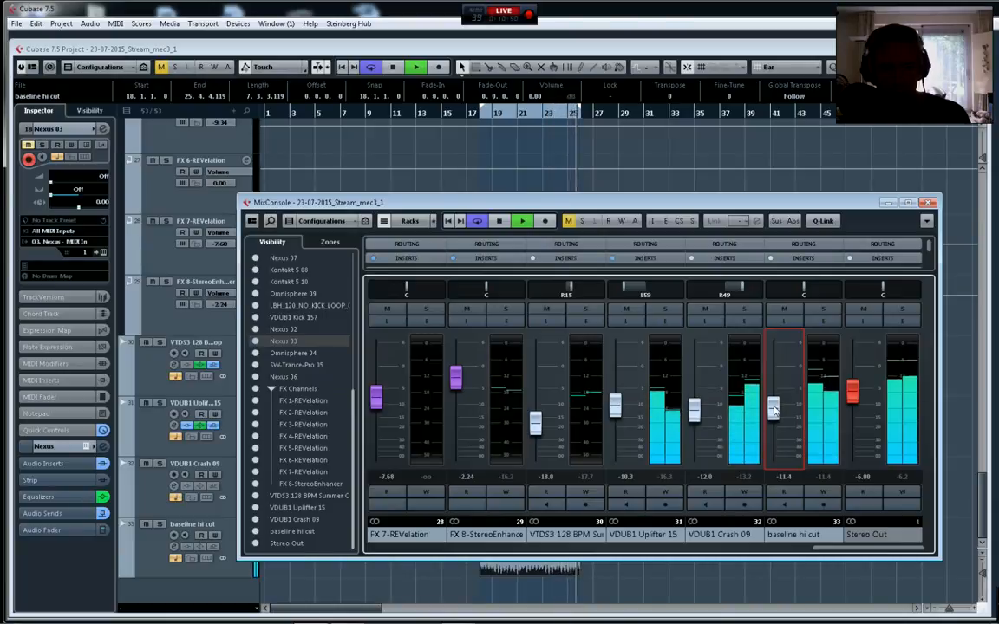
{"action": "left_click_drag", "start_coordinate": [774, 411], "coordinate": [774, 406]}
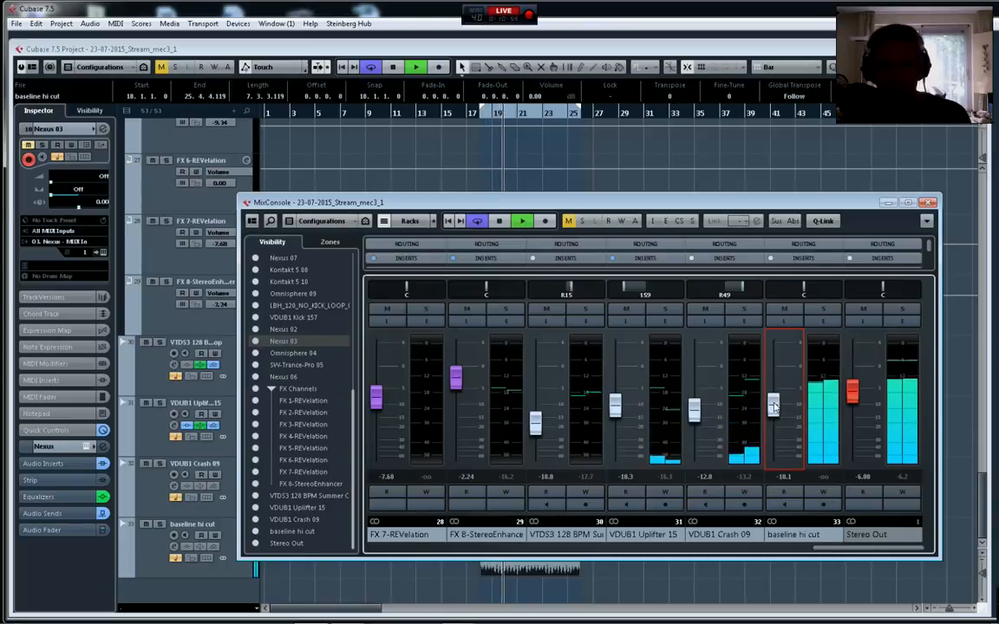
{"action": "left_click", "coordinate": [929, 202]}
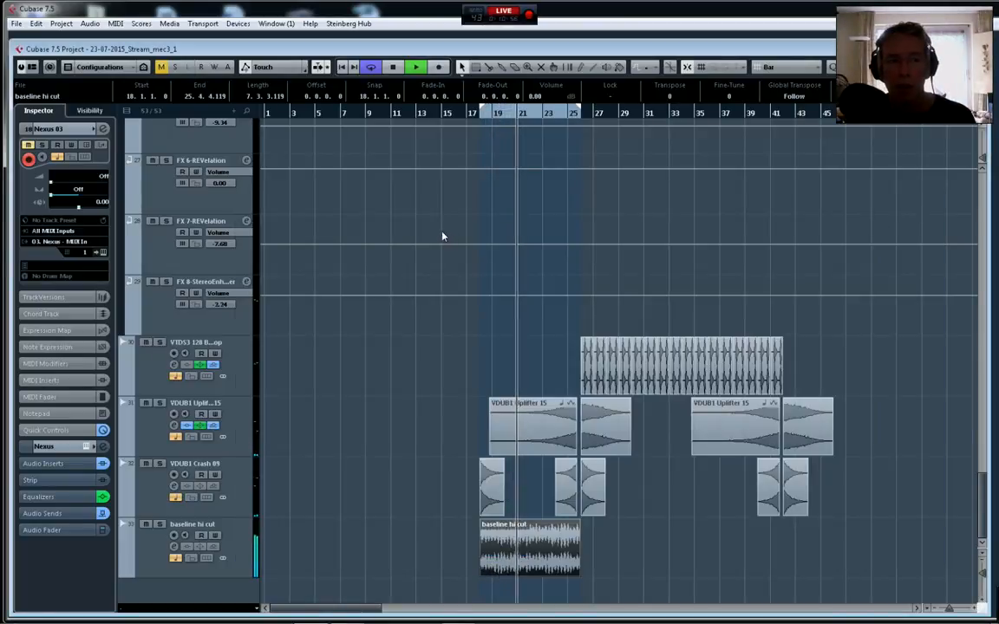
Compare the original Nexus 03 with "baseline hi cut" during playback, both soloed and in the full mix
{"action": "scroll", "coordinate": [379, 247], "scroll_direction": "up", "scroll_amount": 10}
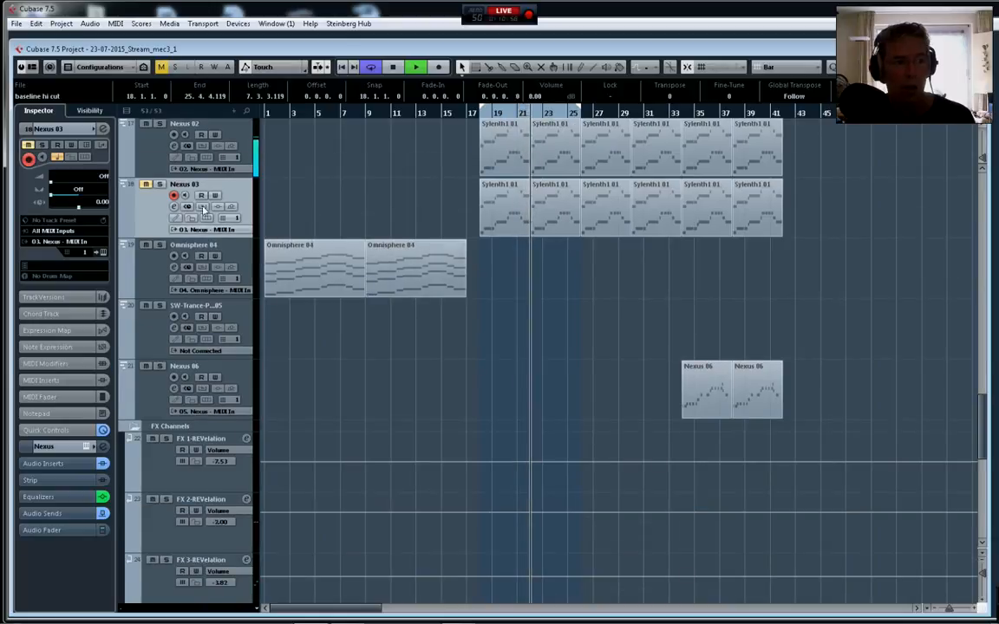
{"action": "scroll", "coordinate": [202, 208], "scroll_direction": "down", "scroll_amount": 10}
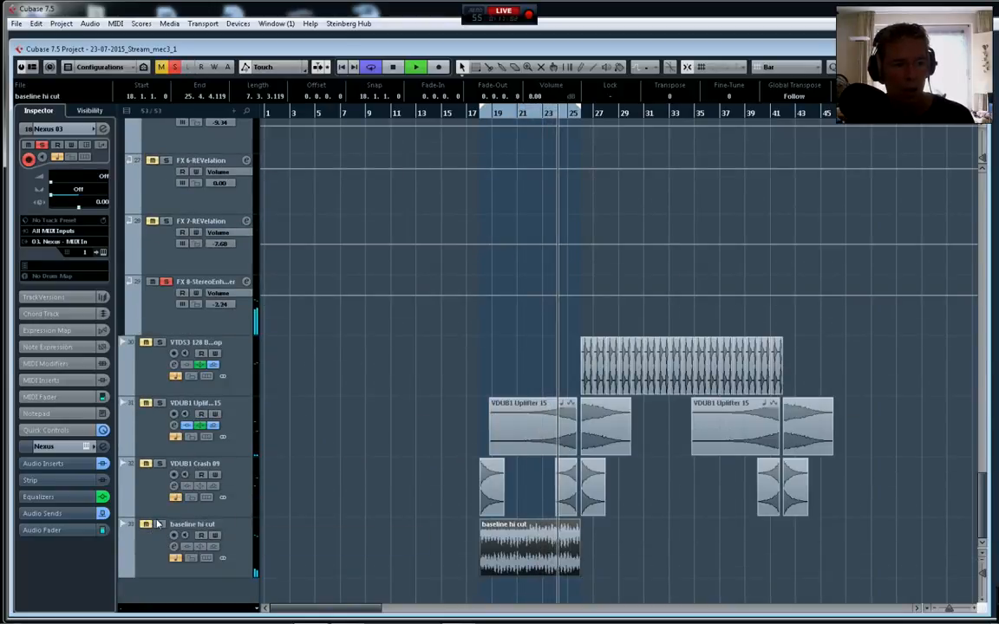
{"action": "scroll", "coordinate": [413, 383], "scroll_direction": "up", "scroll_amount": 8}
{"action": "scroll", "coordinate": [398, 378], "scroll_direction": "up", "scroll_amount": 2}
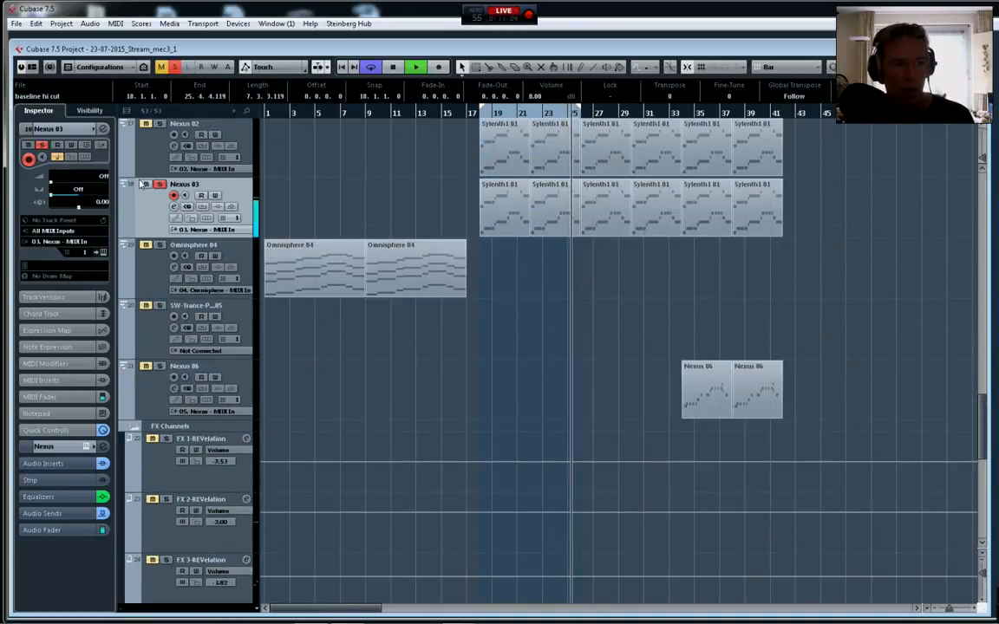
{"action": "scroll", "coordinate": [238, 295], "scroll_direction": "down", "scroll_amount": 10}
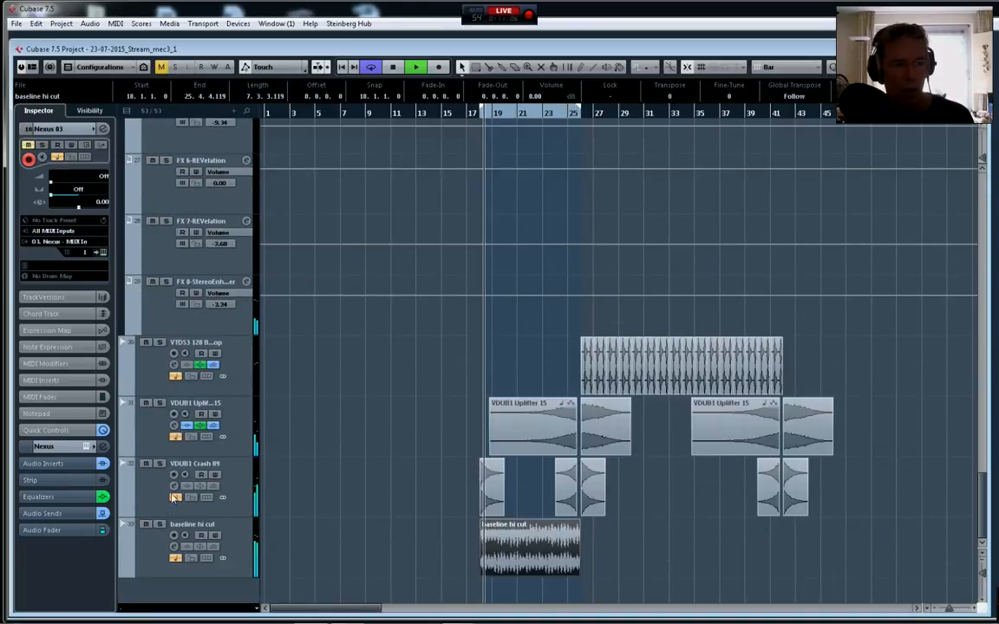
{"action": "scroll", "coordinate": [178, 497], "scroll_direction": "up", "scroll_amount": 10}
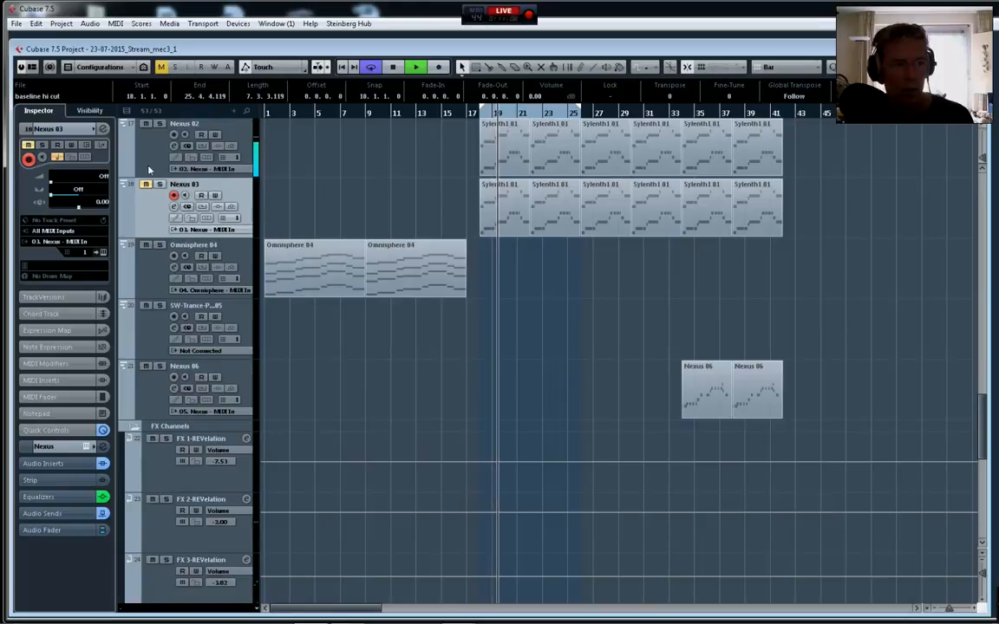
Move the "baseline hi cut" track directly below Nexus 03 and alternate their mutes, leaving Nexus 03 muted
{"action": "scroll", "coordinate": [279, 315], "scroll_direction": "down", "scroll_amount": 10}
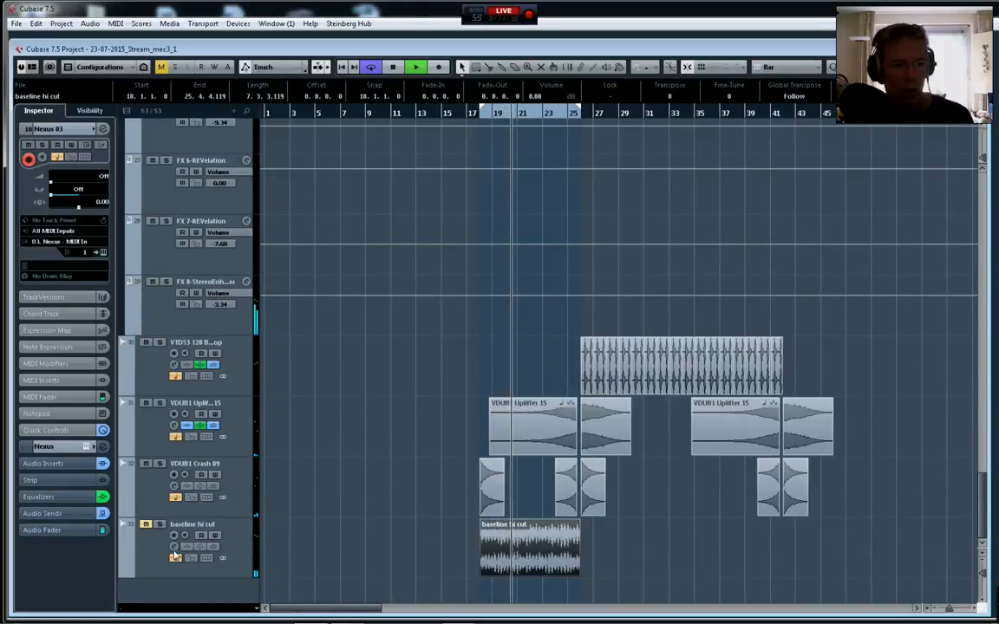
{"action": "left_click_drag", "start_coordinate": [153, 547], "coordinate": [158, 347]}
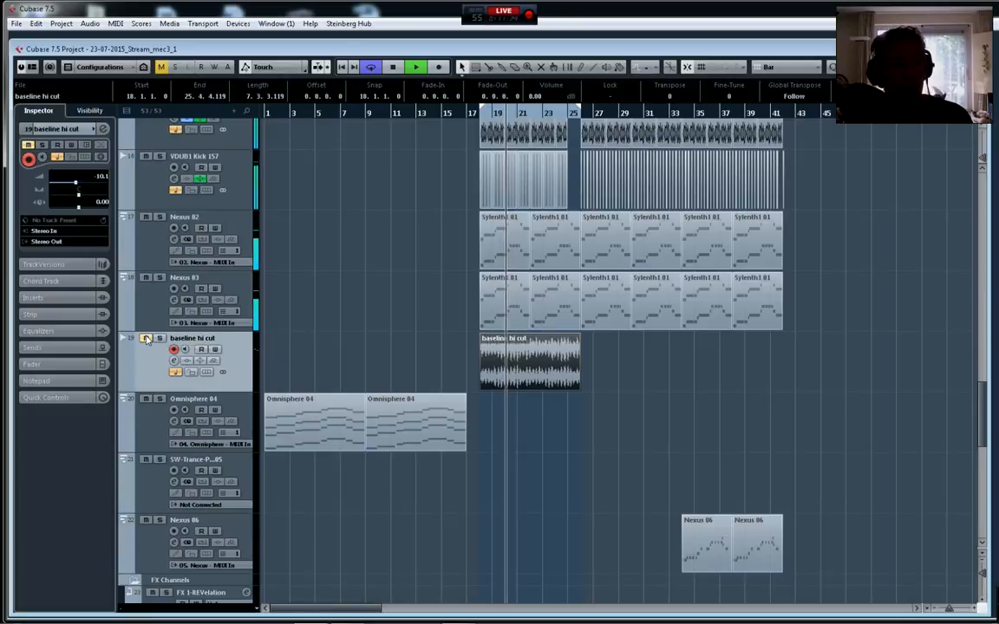
{"action": "left_click", "coordinate": [144, 278]}
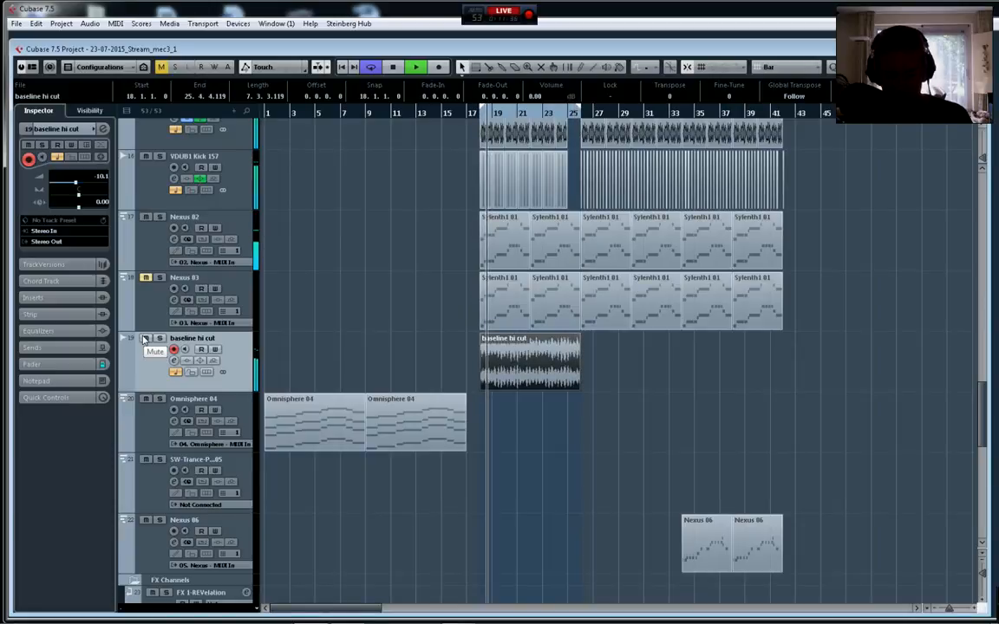
Raise the "baseline hi cut" mixer fader to about -7.51 dB and briefly audition the track in solo
{"action": "key", "text": "F3"}
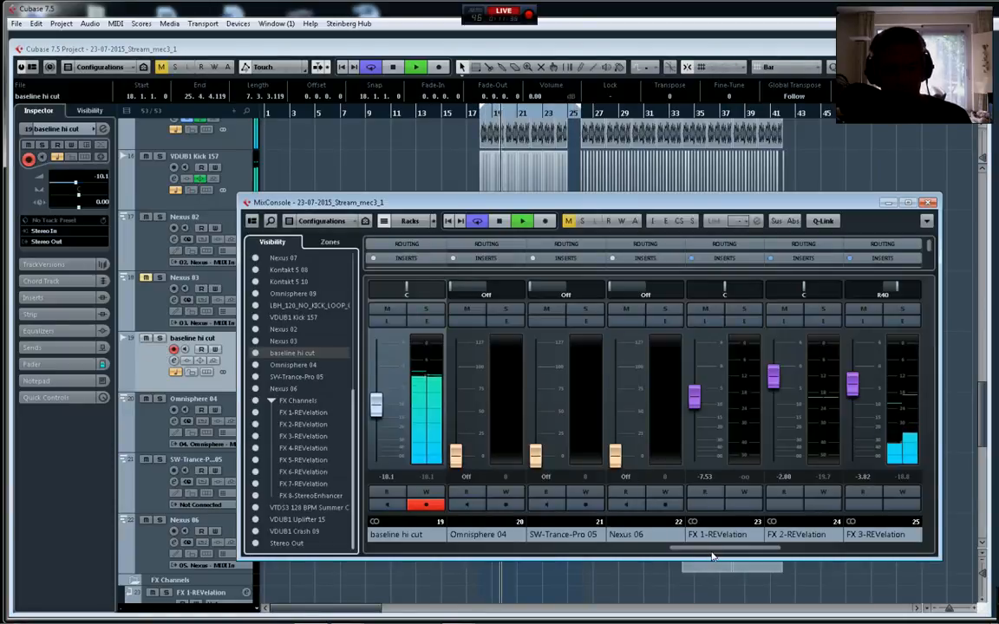
{"action": "left_click_drag", "start_coordinate": [713, 553], "coordinate": [909, 550]}
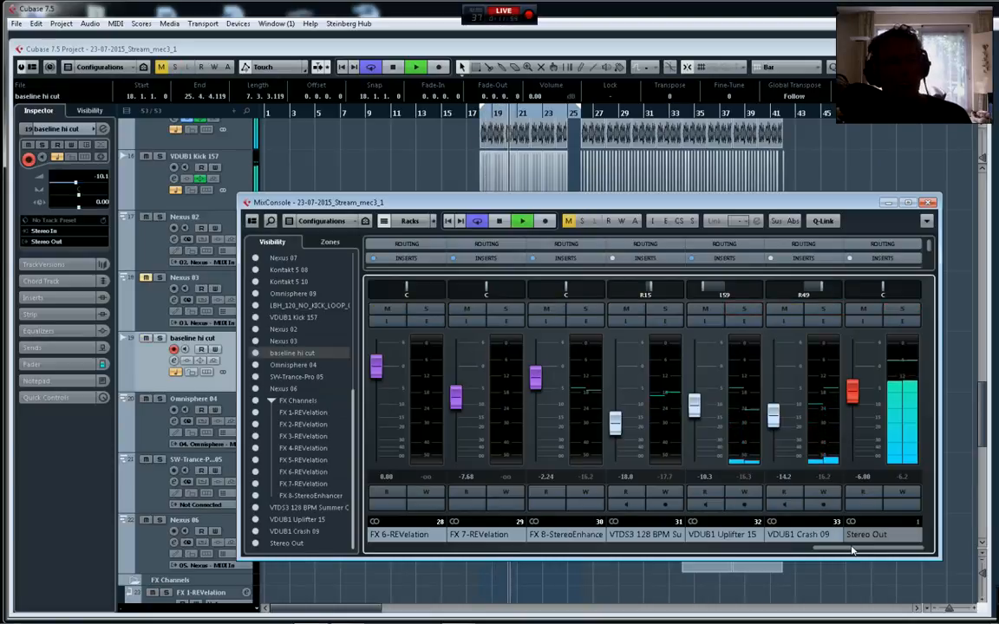
{"action": "left_click_drag", "start_coordinate": [852, 549], "coordinate": [658, 547]}
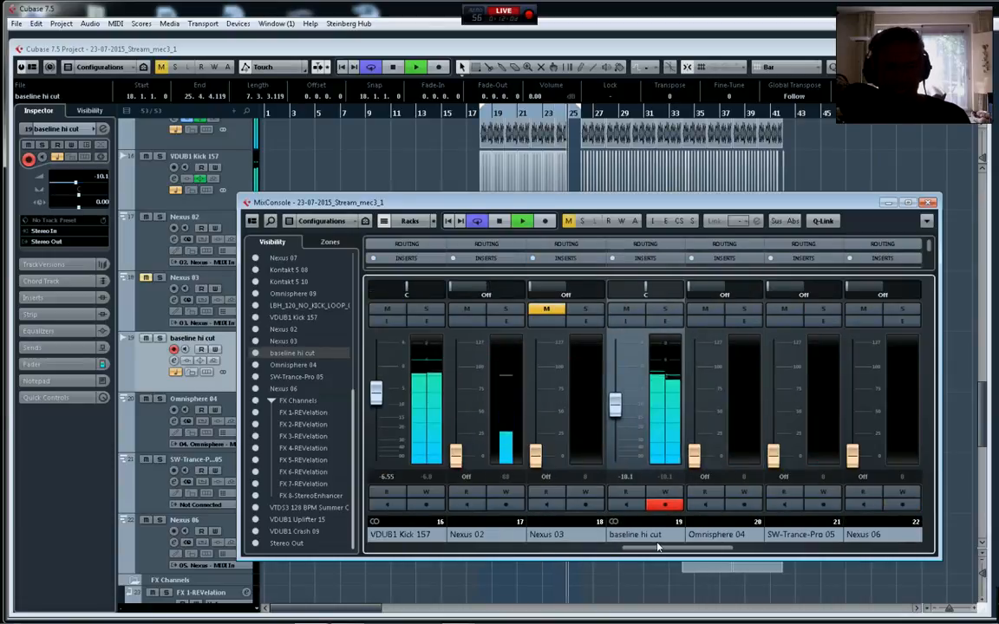
{"action": "left_click", "coordinate": [661, 308]}
{"action": "left_click", "coordinate": [662, 309]}
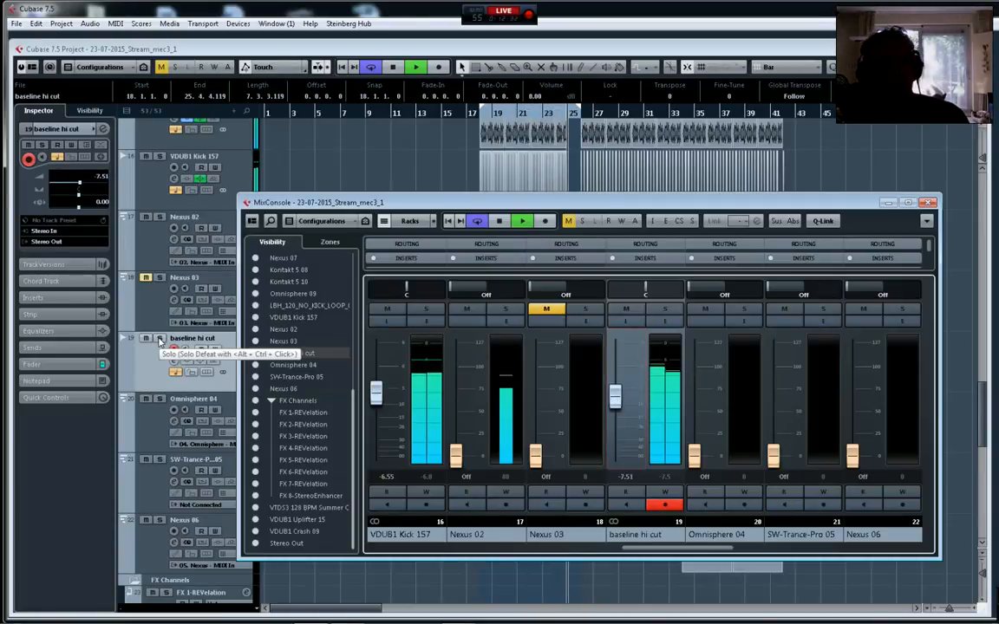
Mute "baseline hi cut" in place of Nexus 03 and raise the FX 8-StereoEnhancer fader to about -1.94 dB
{"action": "key", "text": "F3"}
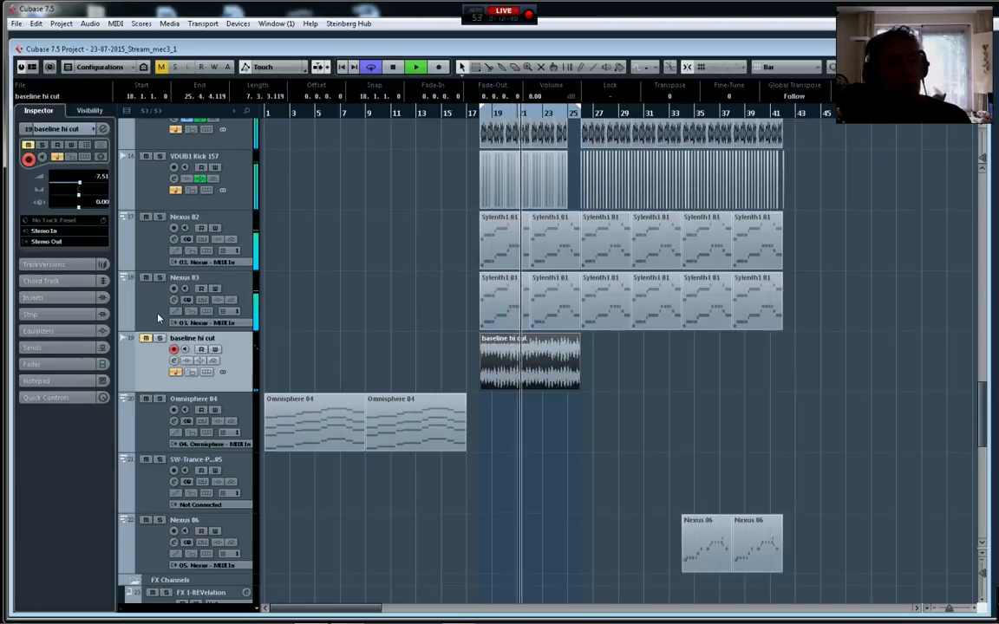
{"action": "key", "text": "F3"}
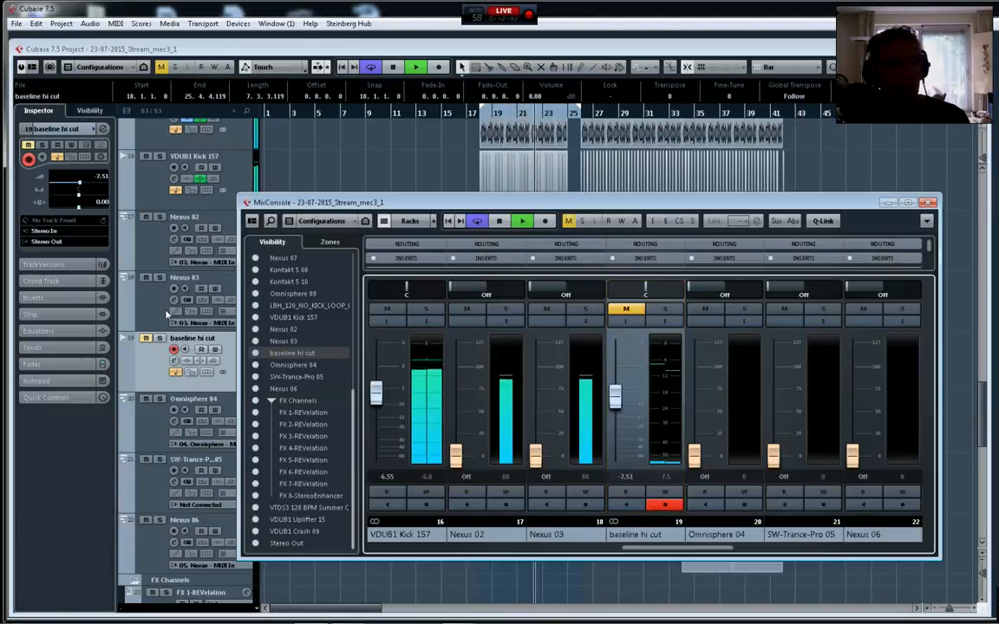
{"action": "left_click_drag", "start_coordinate": [666, 552], "coordinate": [842, 557]}
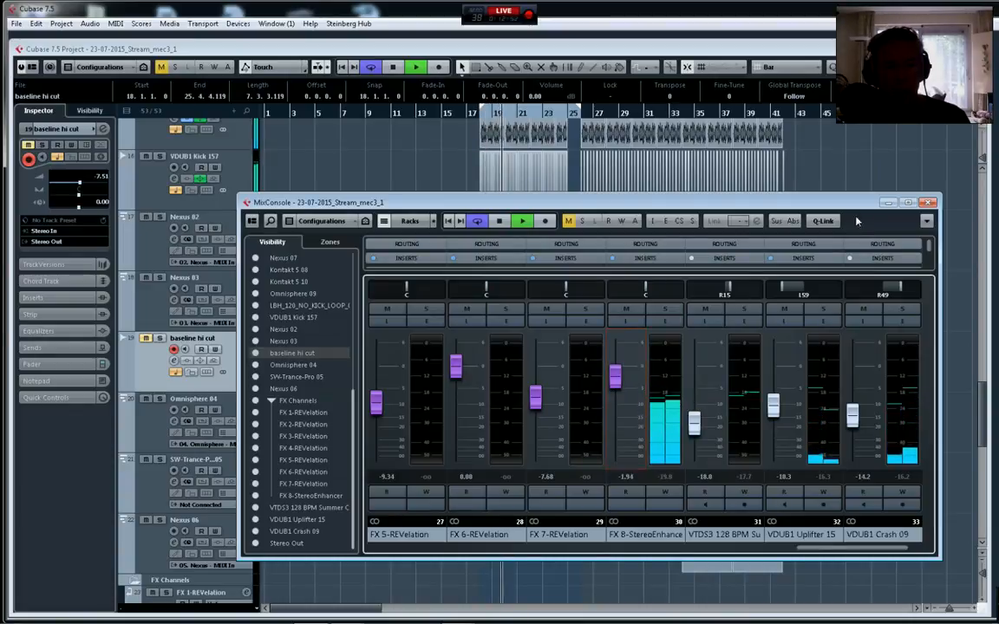
Mute Nexus 03 and unmute the "baseline hi cut" track to hear the processed lead in the mix
{"action": "left_click", "coordinate": [144, 278]}
{"action": "left_click", "coordinate": [146, 338]}
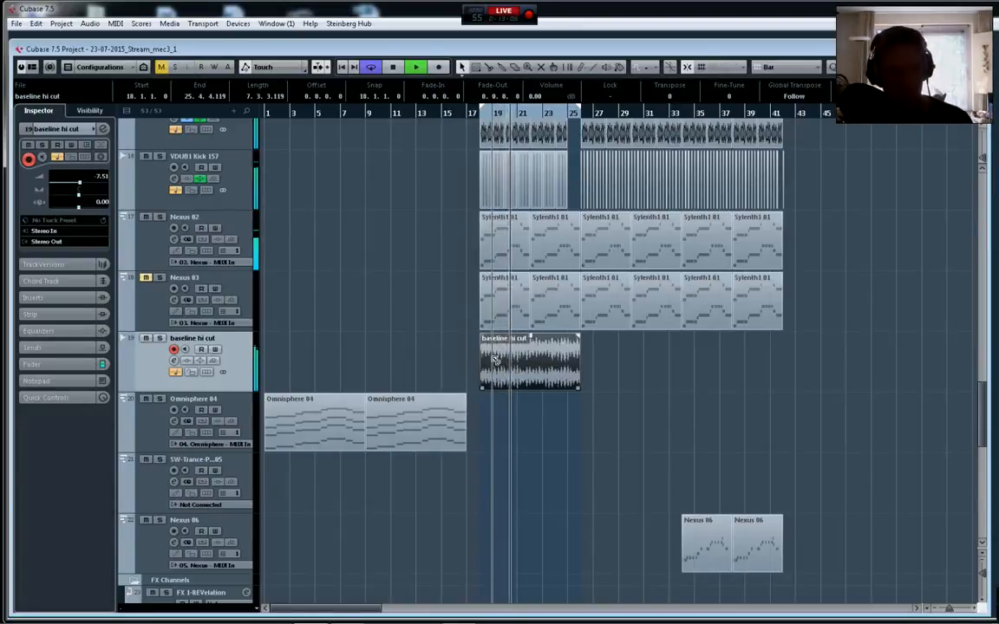
Copy the "baseline hi cut" clip to bar 34 on the same track and set the playback loop over the copy
{"action": "left_click_drag", "start_coordinate": [494, 363], "coordinate": [699, 361]}
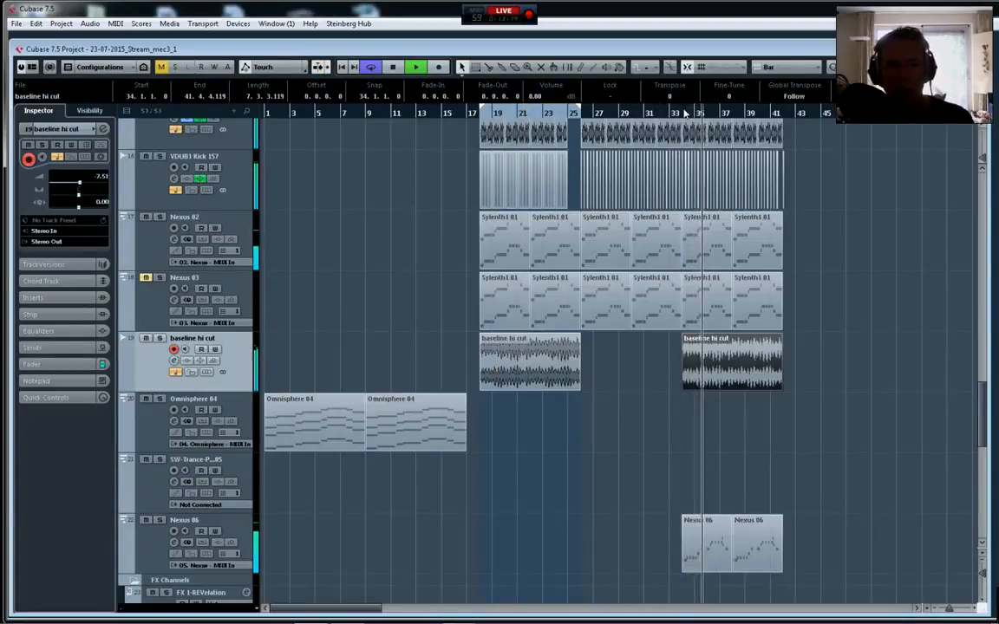
{"action": "left_click_drag", "start_coordinate": [577, 111], "coordinate": [787, 113]}
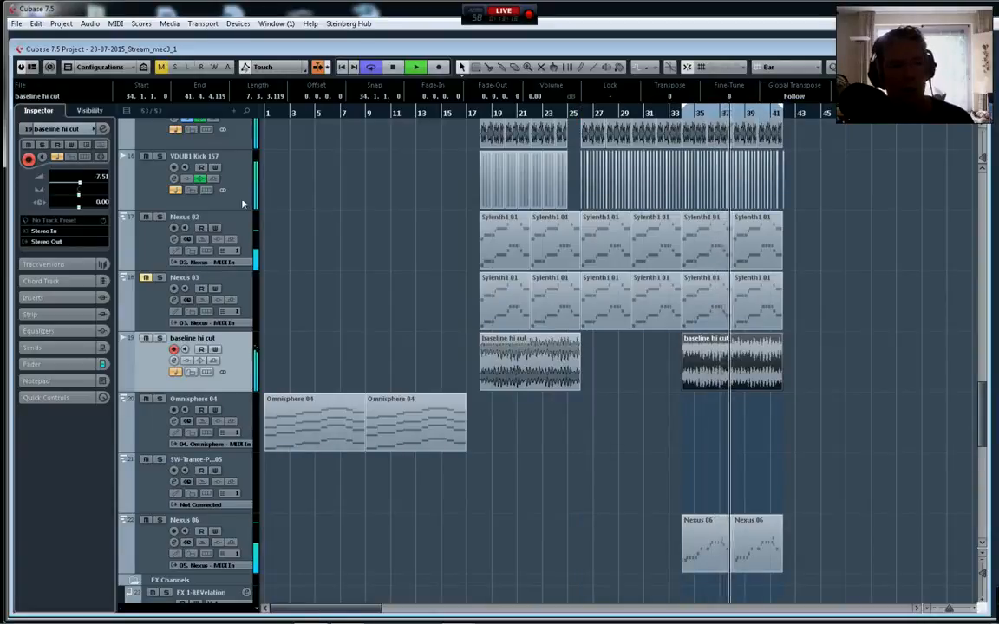
Alternate the mutes of Nexus 03 and "baseline hi cut" to compare them in the looped section, and stop playback with Nexus 03 muted
{"action": "left_click", "coordinate": [147, 338]}
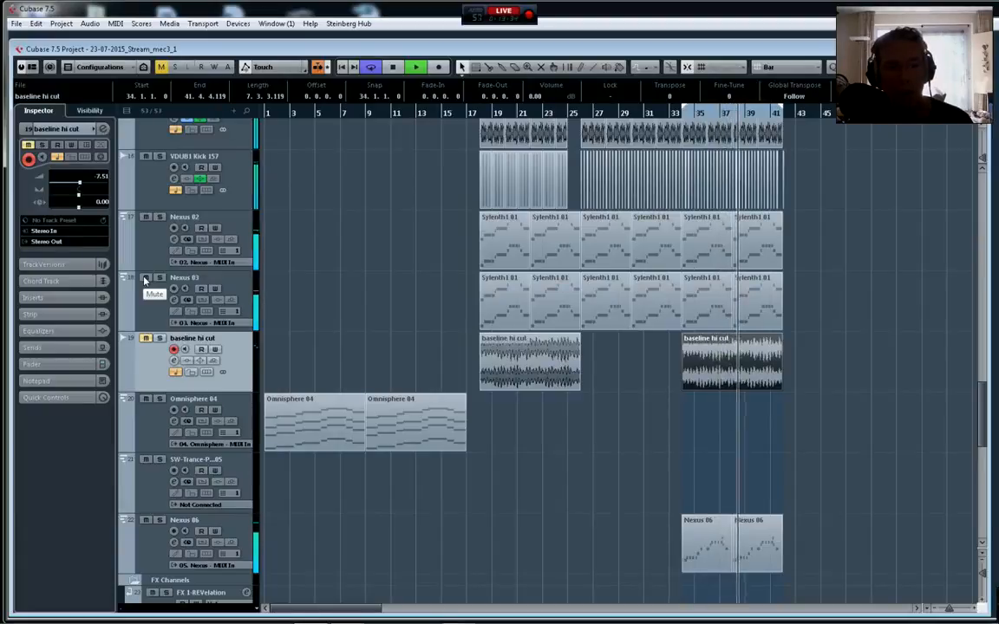
{"action": "left_click", "coordinate": [145, 278]}
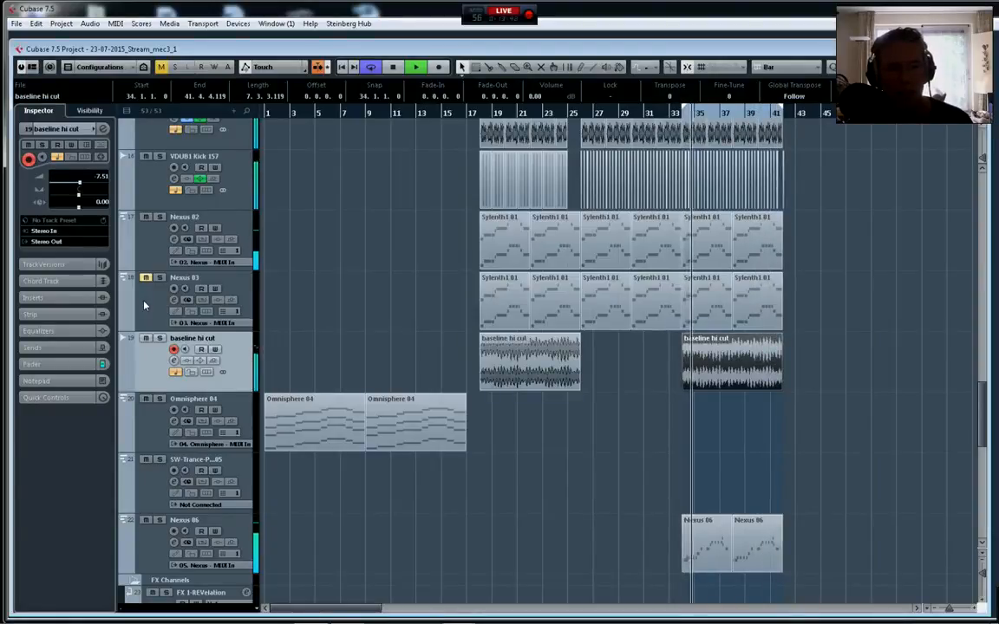
{"action": "key", "text": "space"}
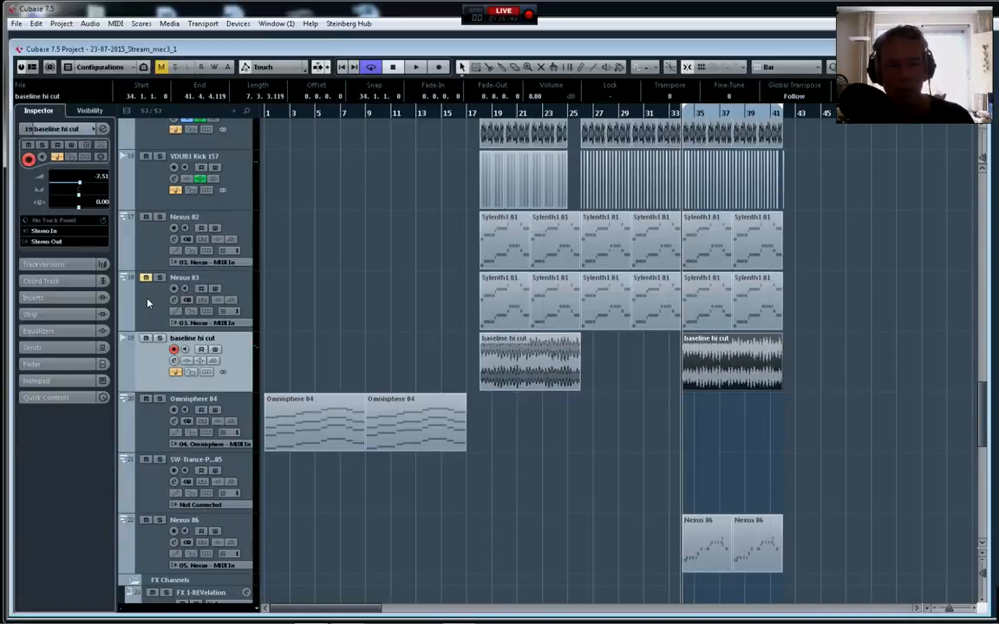
Look over the other arrangement tracks and play the looped section with "baseline hi cut" in the full mix
{"action": "scroll", "coordinate": [239, 251], "scroll_direction": "up", "scroll_amount": 5}
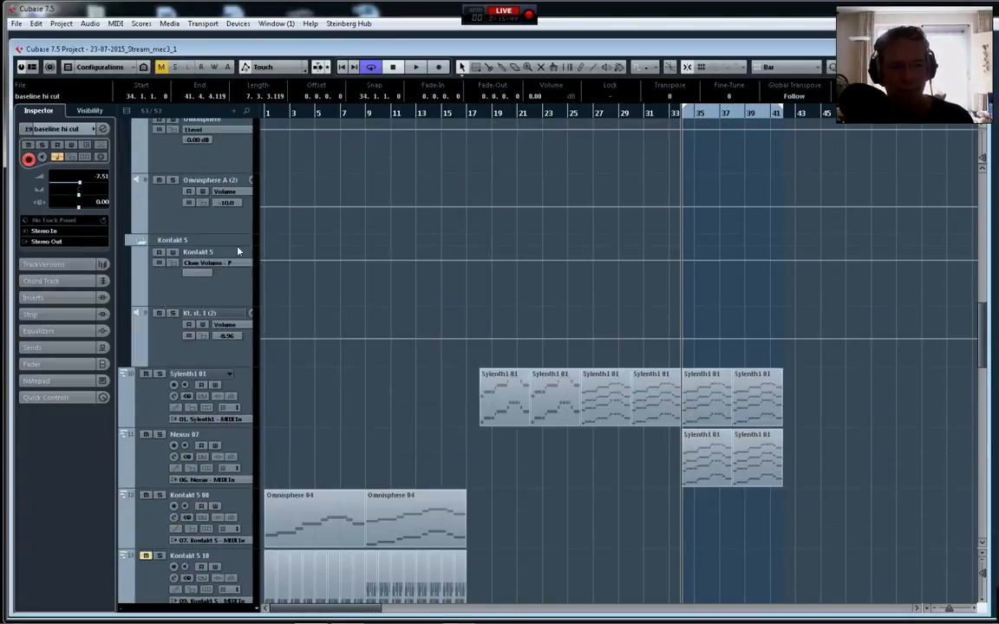
{"action": "scroll", "coordinate": [481, 218], "scroll_direction": "down", "scroll_amount": 5}
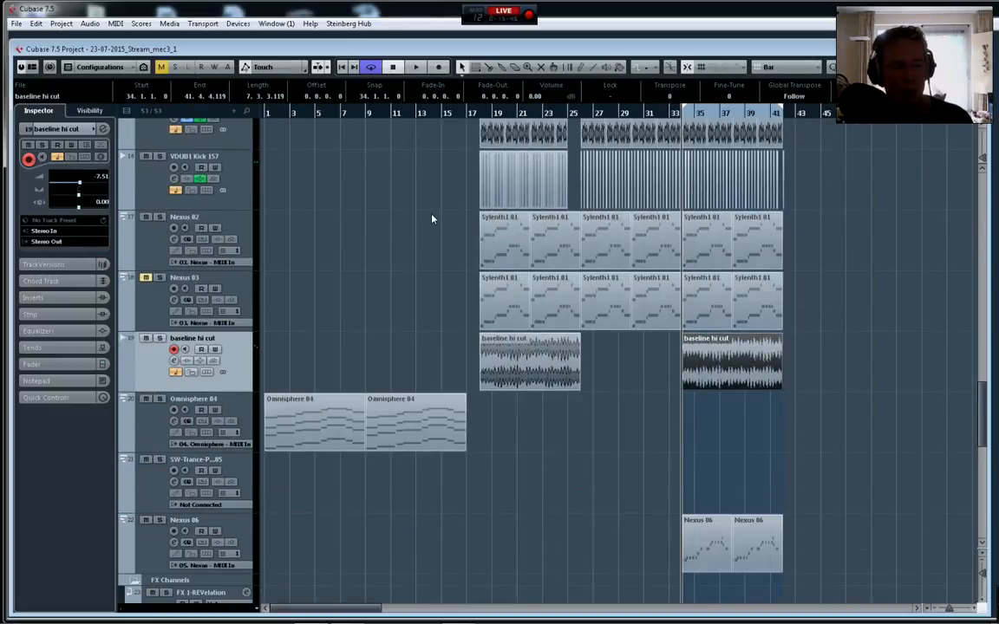
{"action": "scroll", "coordinate": [400, 230], "scroll_direction": "up", "scroll_amount": 5}
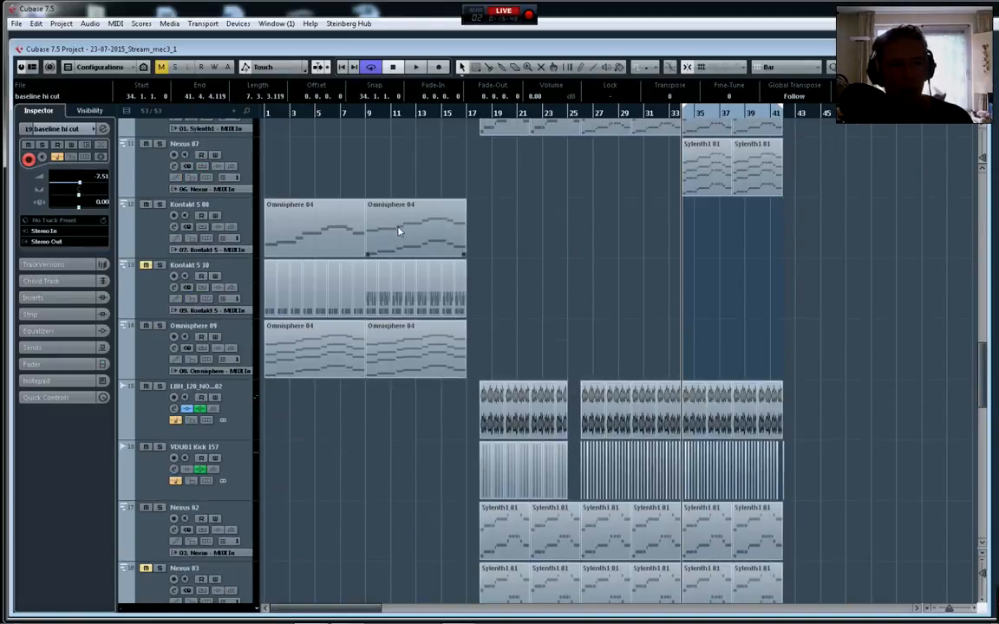
{"action": "scroll", "coordinate": [398, 230], "scroll_direction": "down", "scroll_amount": 5}
{"action": "key", "text": "space"}
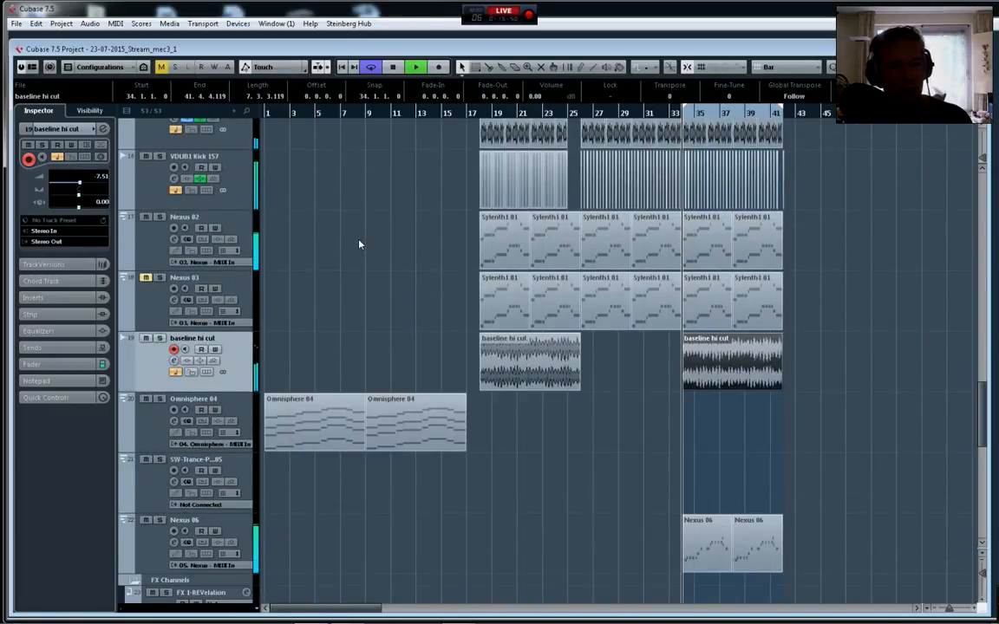